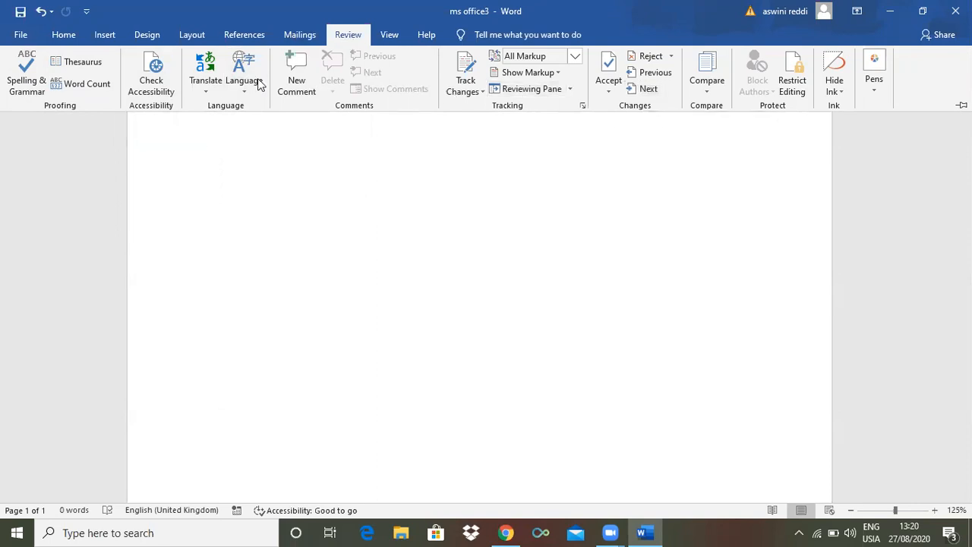
Fill the blank document with sample text of four paragraphs with five sentences each using =rand(4,5)
text(=rand(4,)
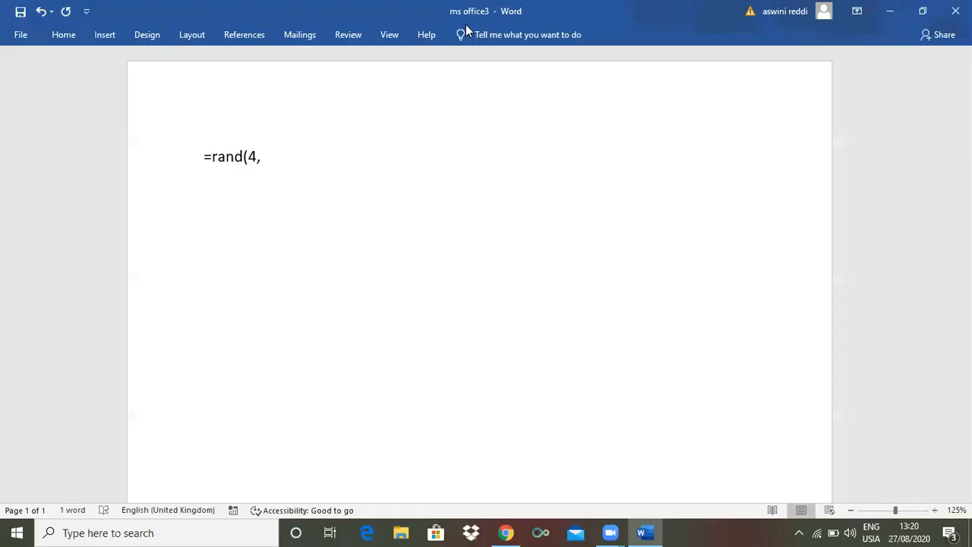
text(5))
key(Return)
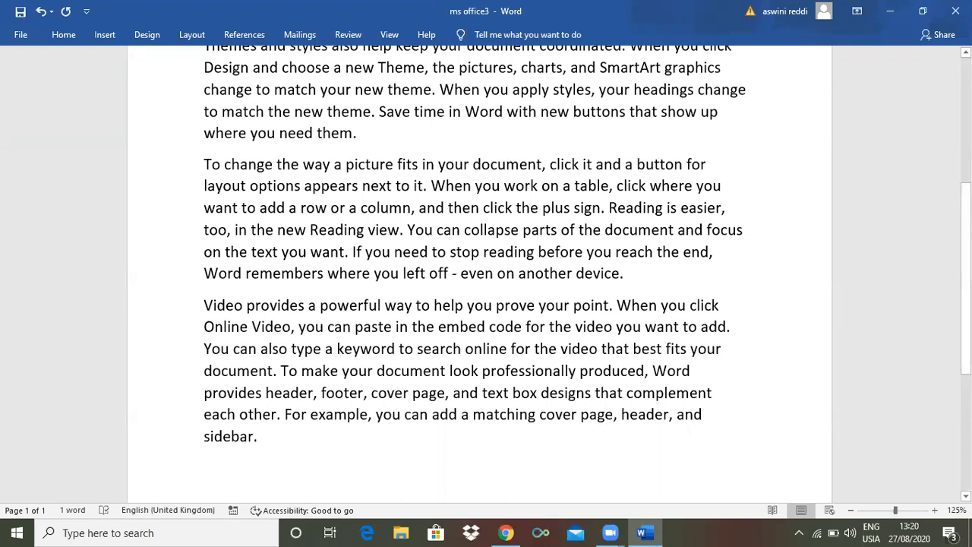
scroll(485, 273, up, 3)
scroll(571, 203, up, 2)
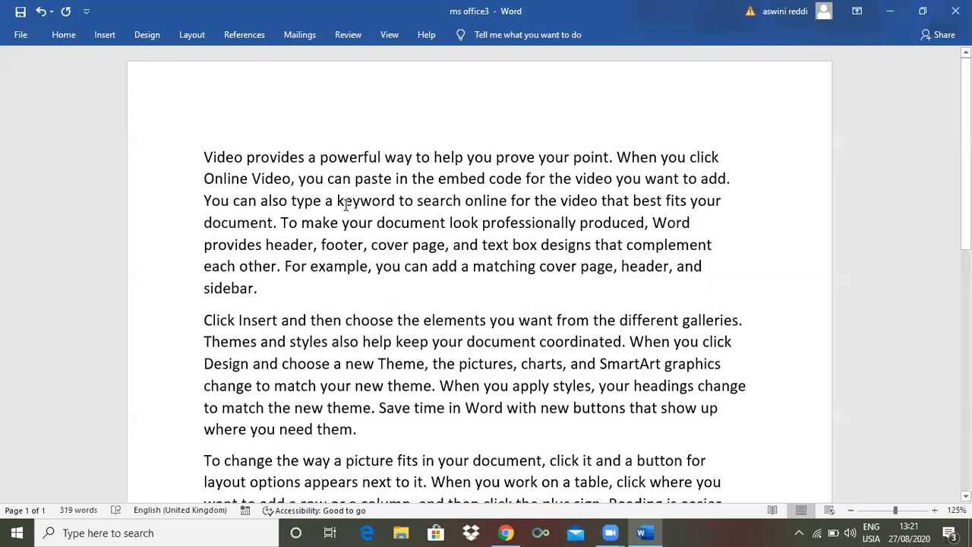
Introduce misspellings in the first paragraph by changing powerful to "powerfl", prove to "prve", the second document to "documnt" and the last header to "headr"
click(377, 157)
key(BackSpace)
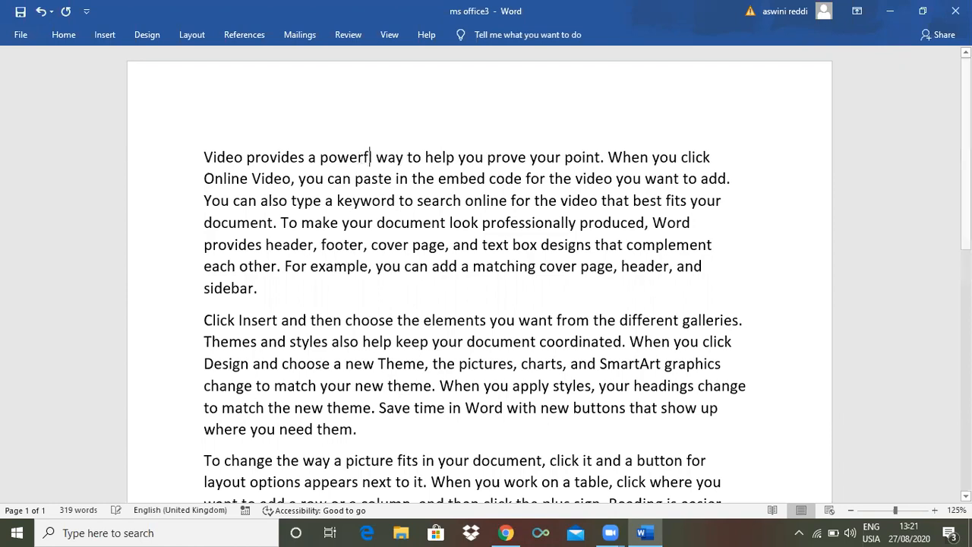
click(508, 157)
key(BackSpace)
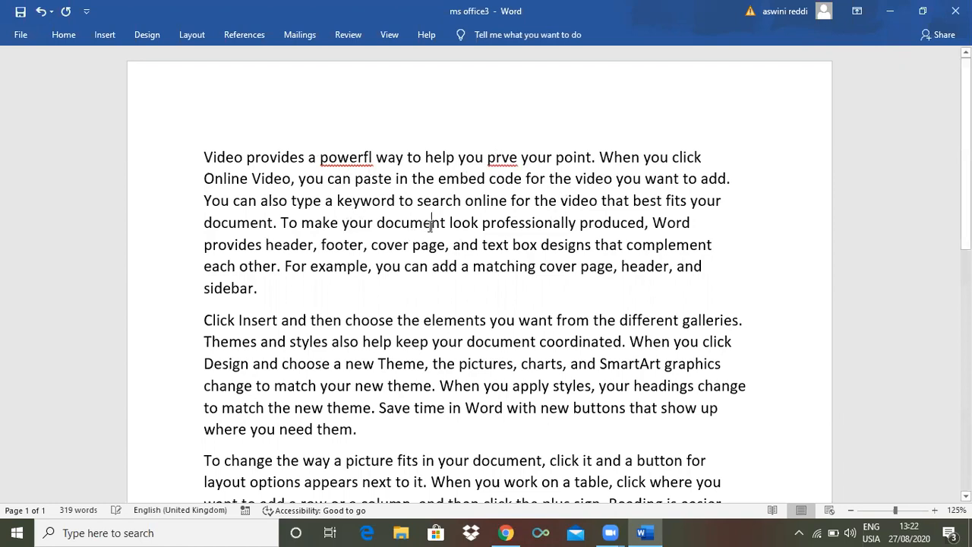
click(431, 224)
key(BackSpace)
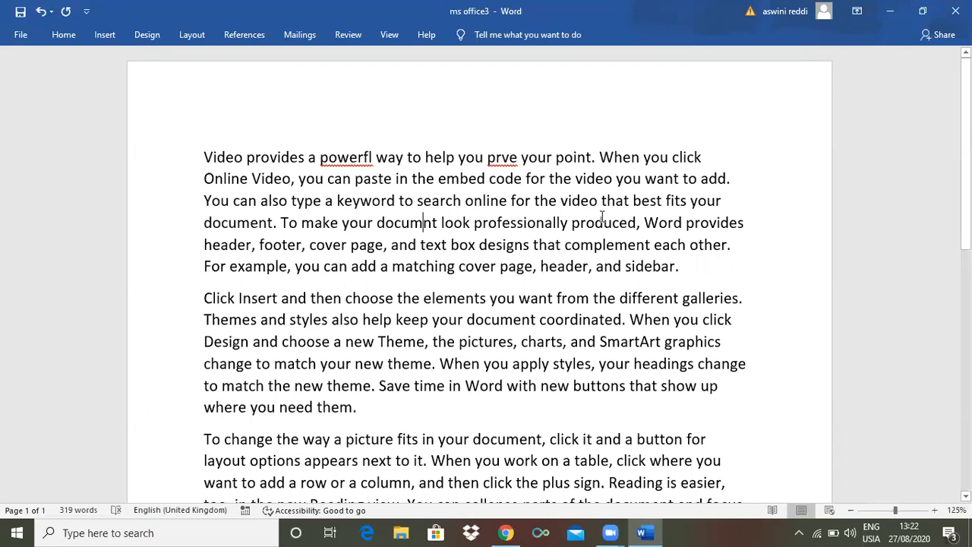
click(582, 267)
key(BackSpace)
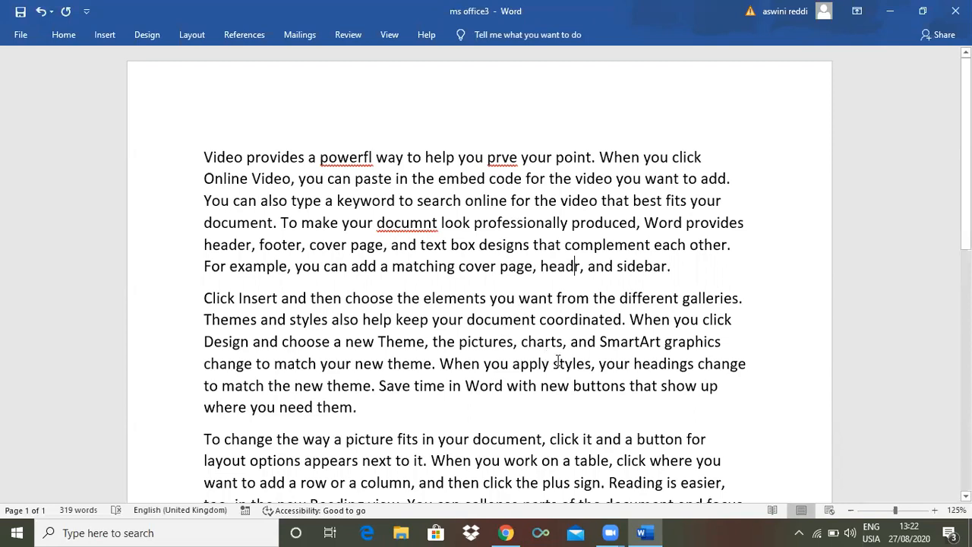
Remove one letter each from four words in the second paragraph to give "chats", "thme", "styls" and "headngs"
click(552, 342)
key(BackSpace)
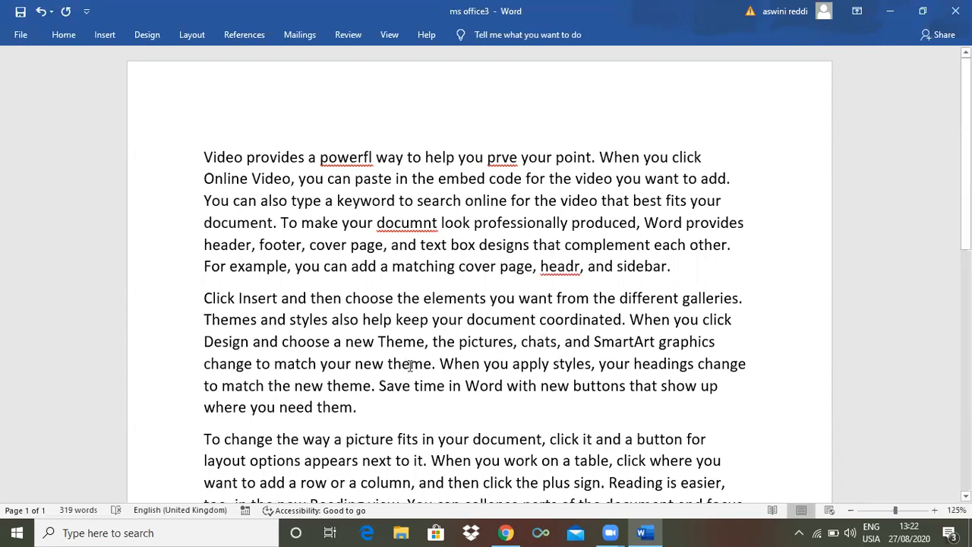
click(419, 364)
key(BackSpace)
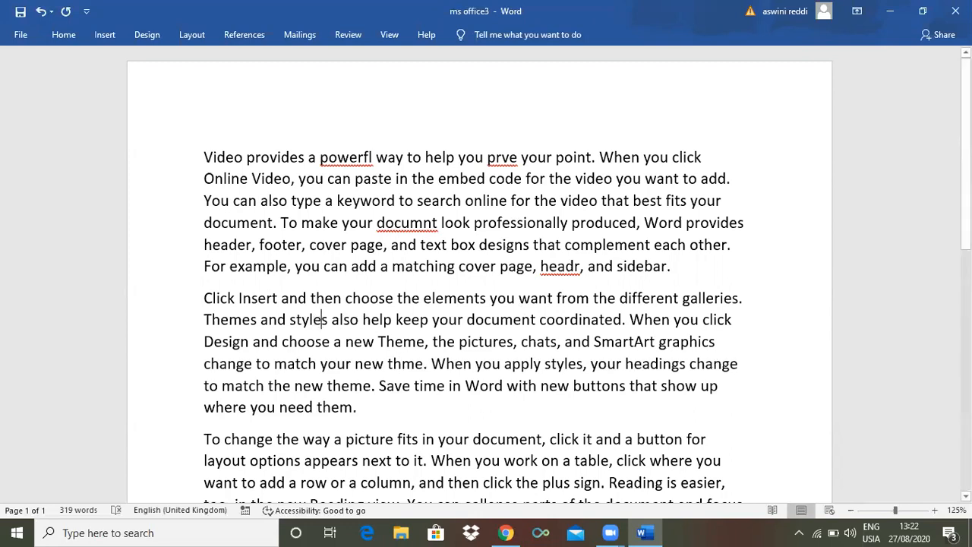
click(324, 319)
key(BackSpace)
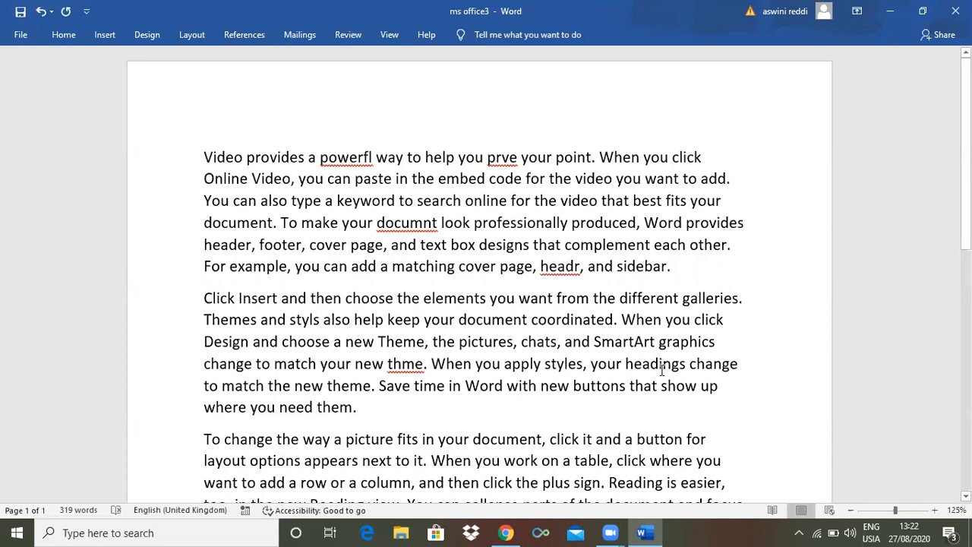
click(661, 365)
key(BackSpace)
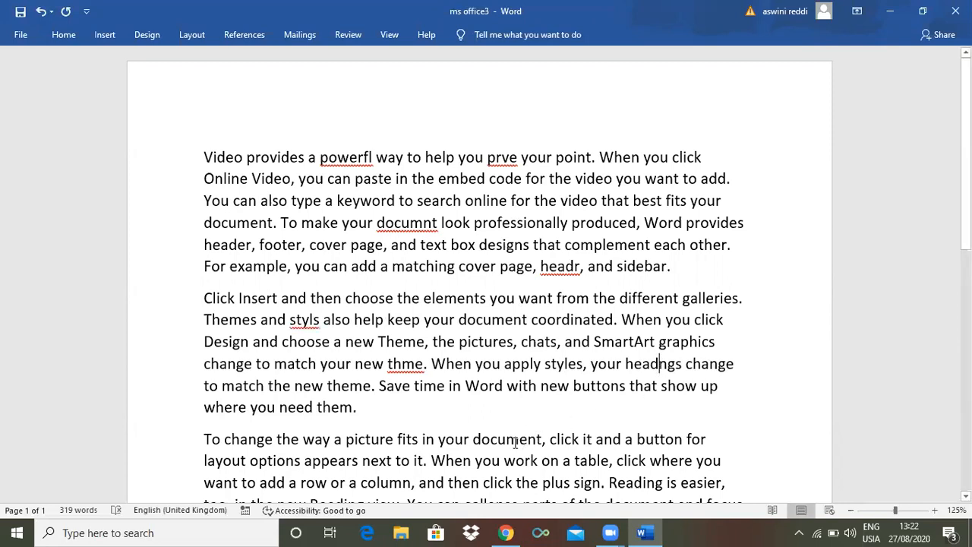
Misspell words as "clck", "appeas" and "stp" in the third paragraph and "pont" in the fourth
click(564, 440)
key(BackSpace)
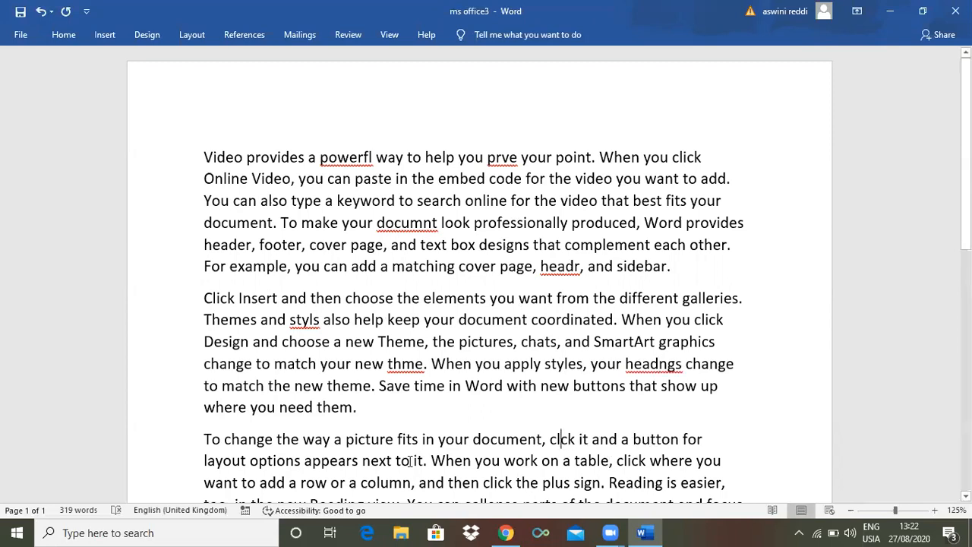
click(352, 462)
key(BackSpace)
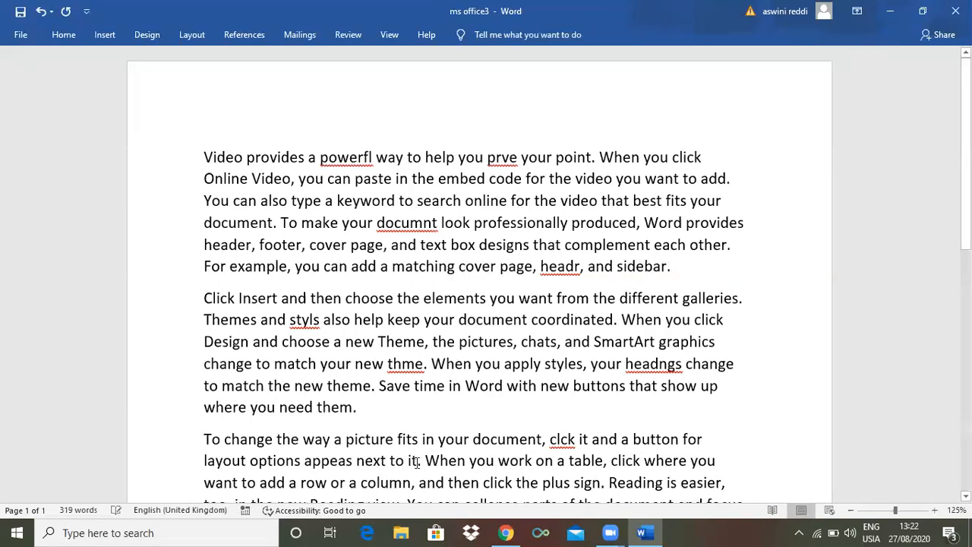
click(677, 455)
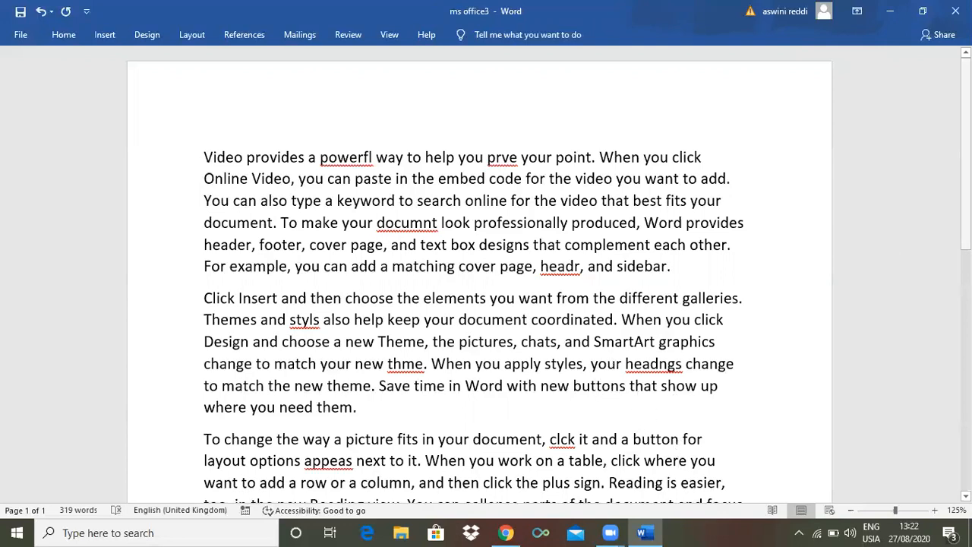
scroll(678, 280, down, 3)
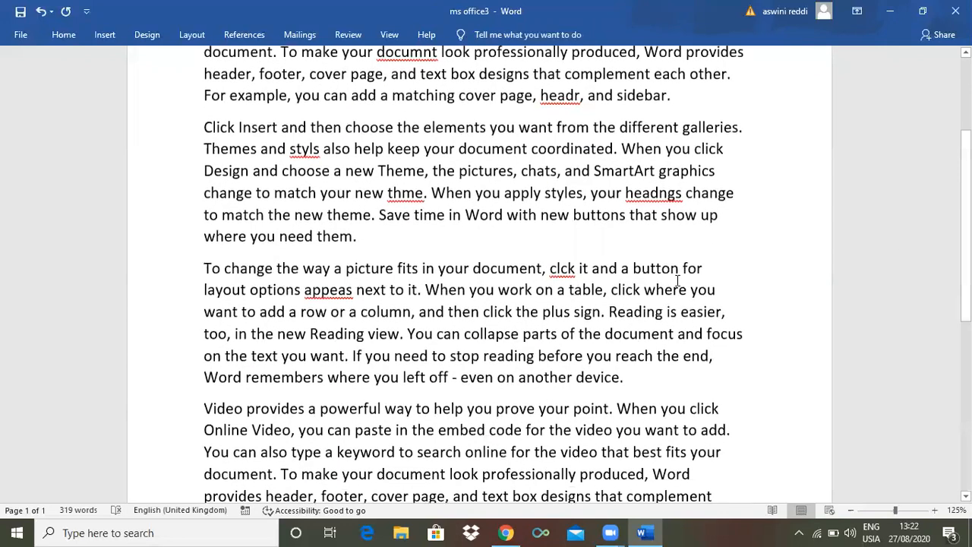
click(470, 355)
key(BackSpace)
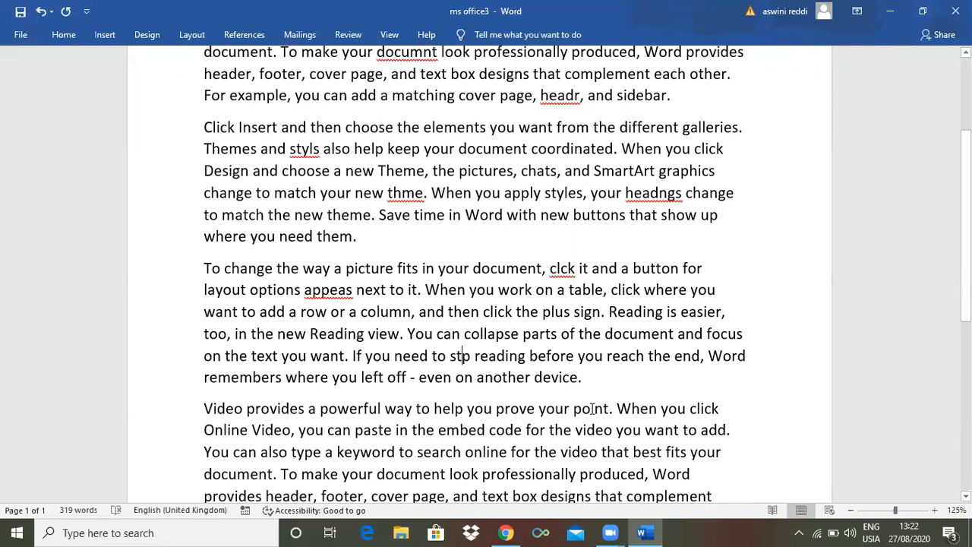
click(593, 410)
key(BackSpace)
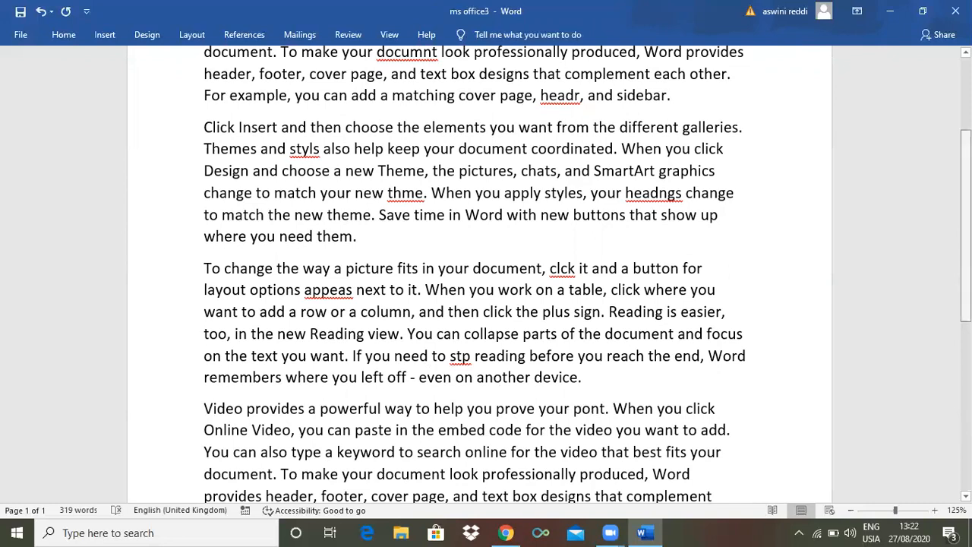
scroll(590, 408, up, 3)
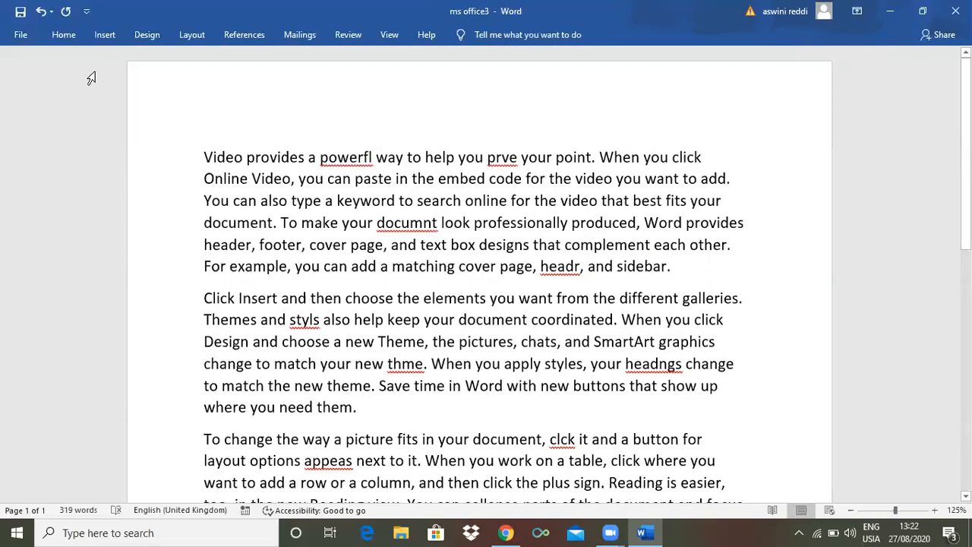
click(353, 34)
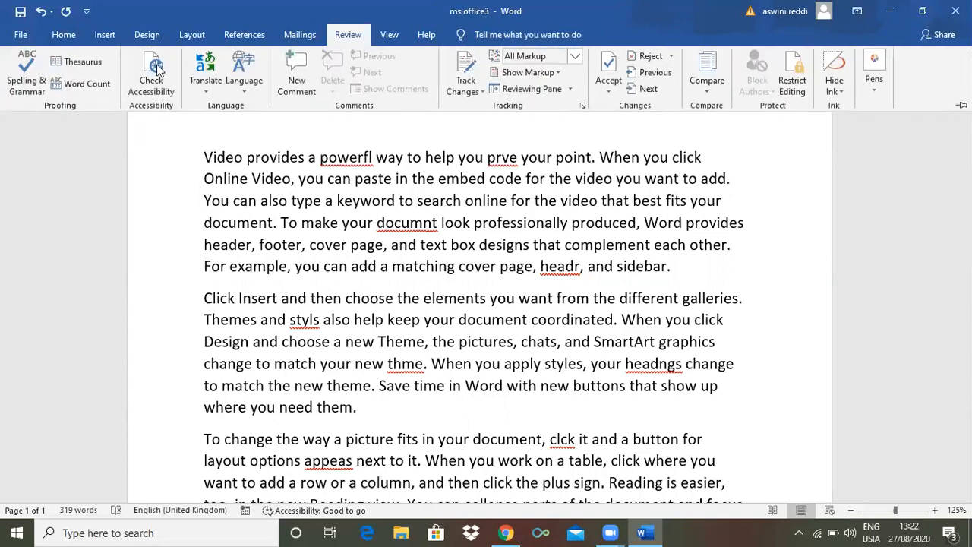
click(25, 90)
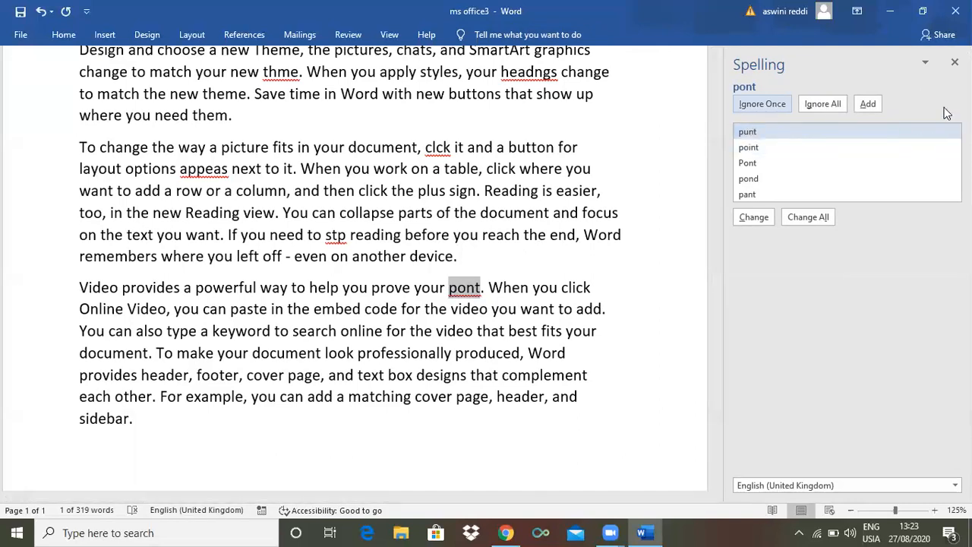
click(954, 62)
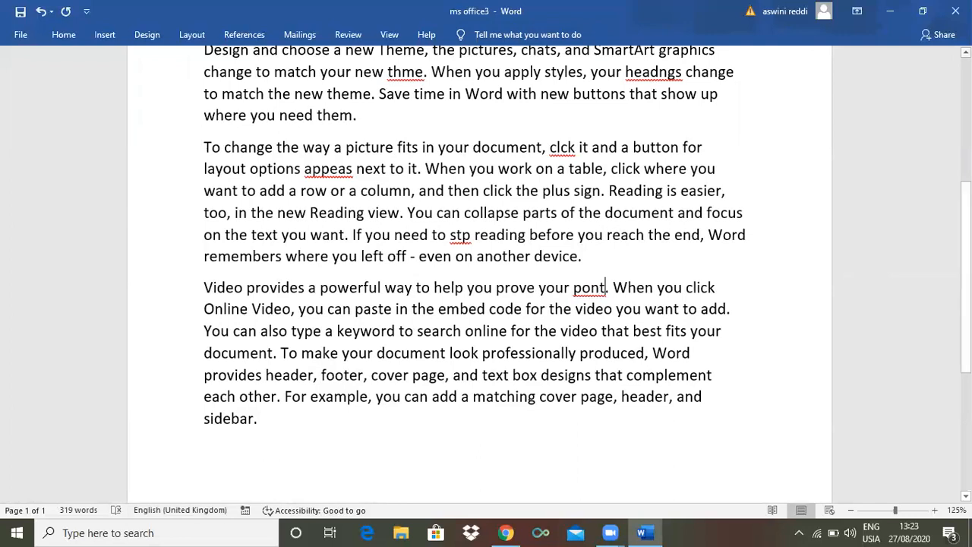
scroll(669, 73, up, 5)
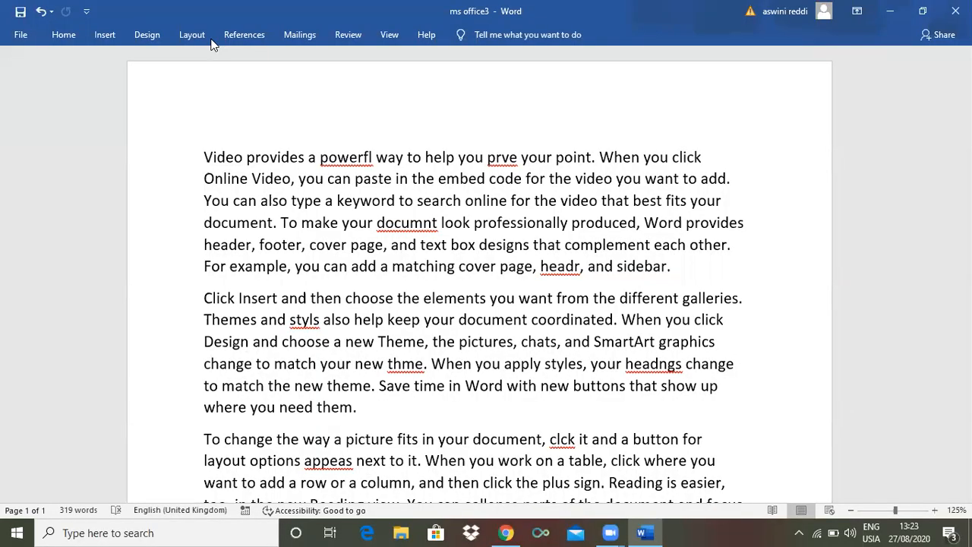
Run the spelling check and replace "powerfl", "prve", "documnt" and "headr" with the suggestions "powerful", "prove", "document" and "heard"
click(348, 38)
click(23, 74)
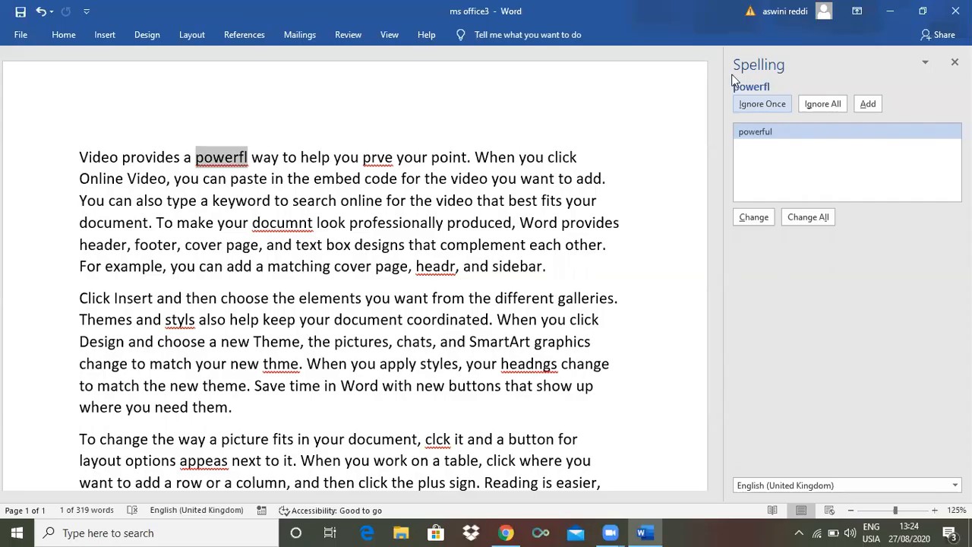
click(753, 219)
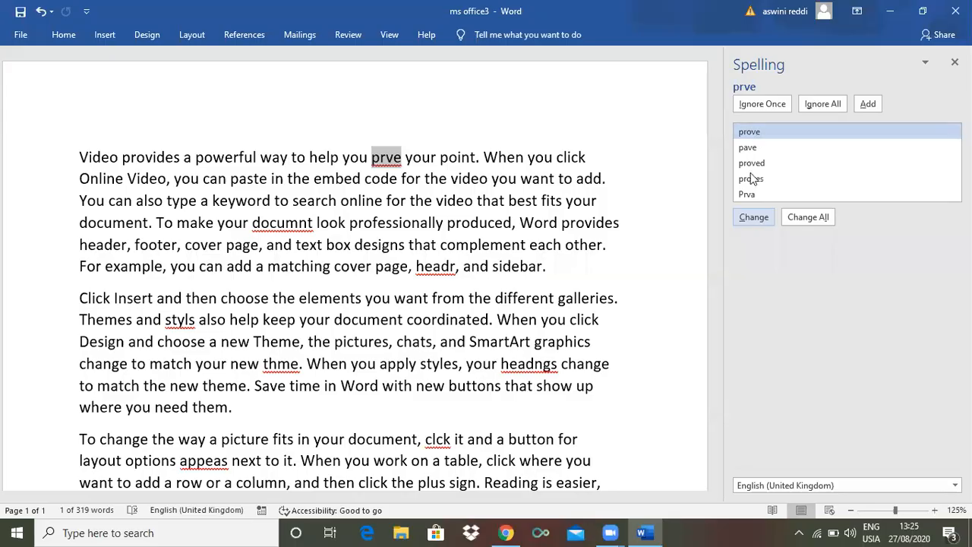
click(754, 217)
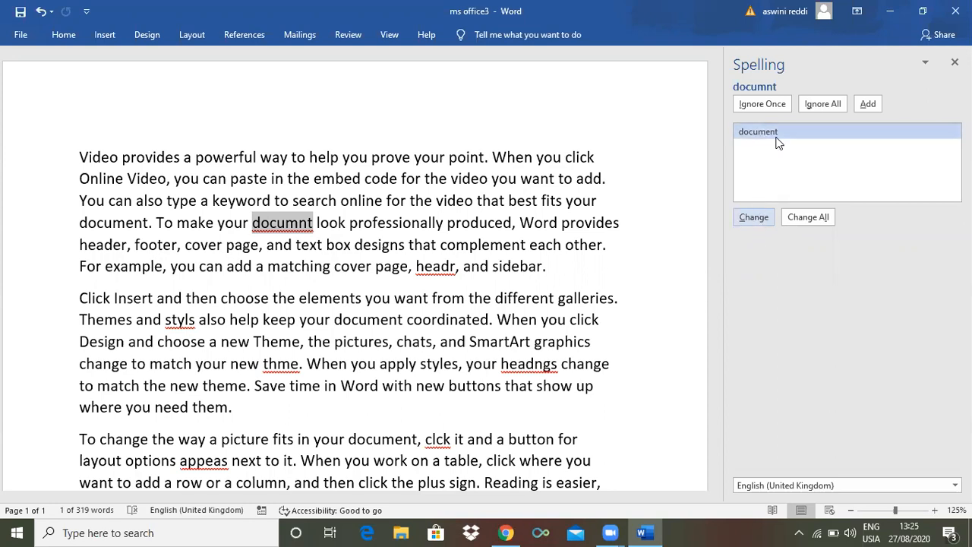
click(753, 218)
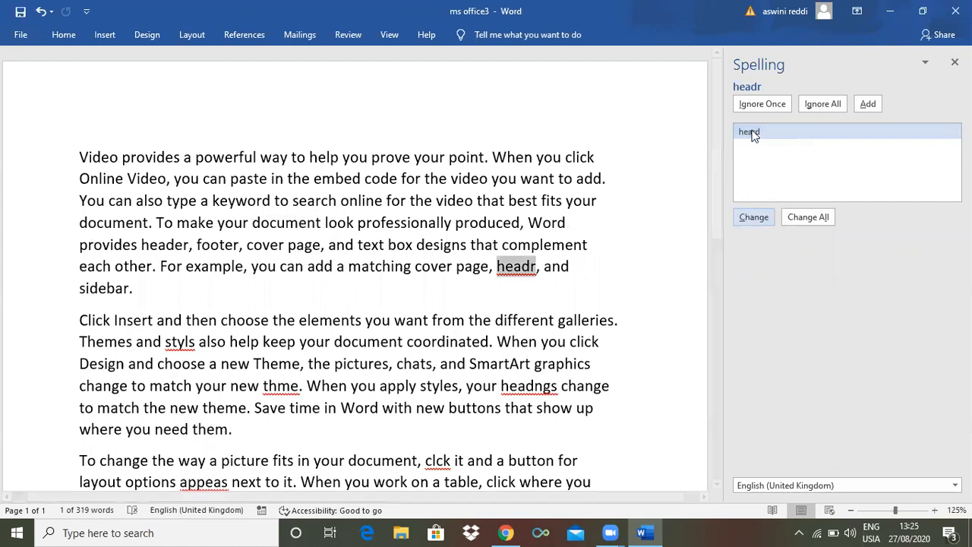
click(753, 217)
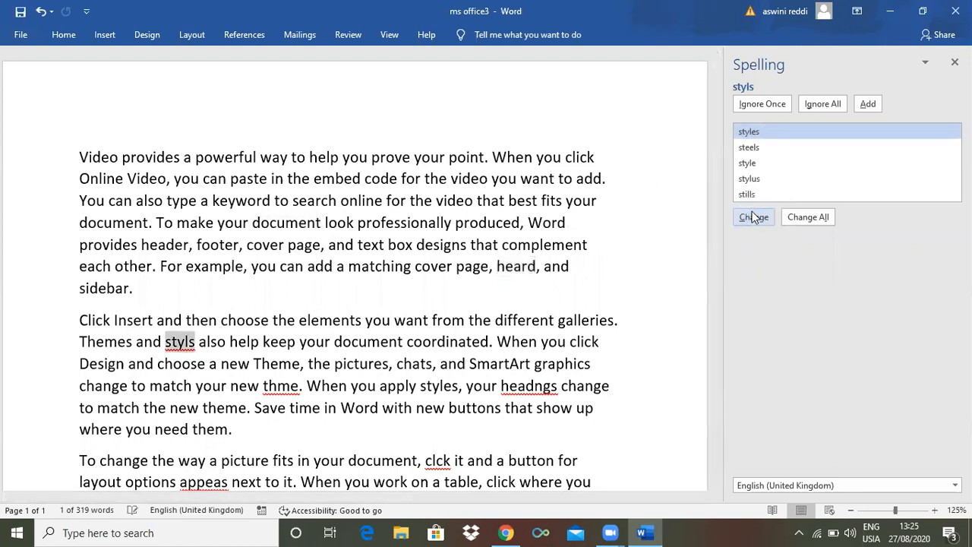
Replace the flagged "styls", "thme", "headngs", "clck" and "appeas" with "styles", "them", "headings", "click" and "appease"
click(754, 219)
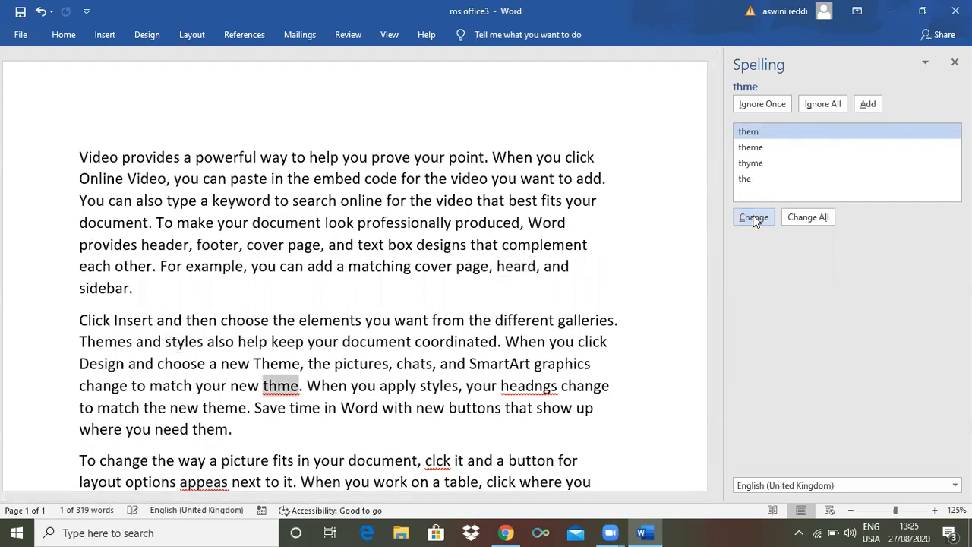
click(754, 219)
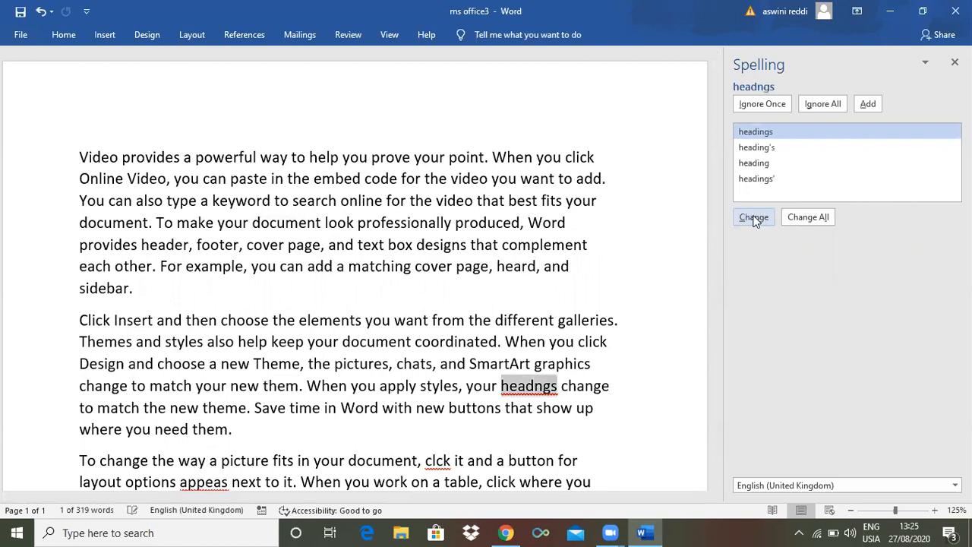
click(754, 219)
click(754, 219)
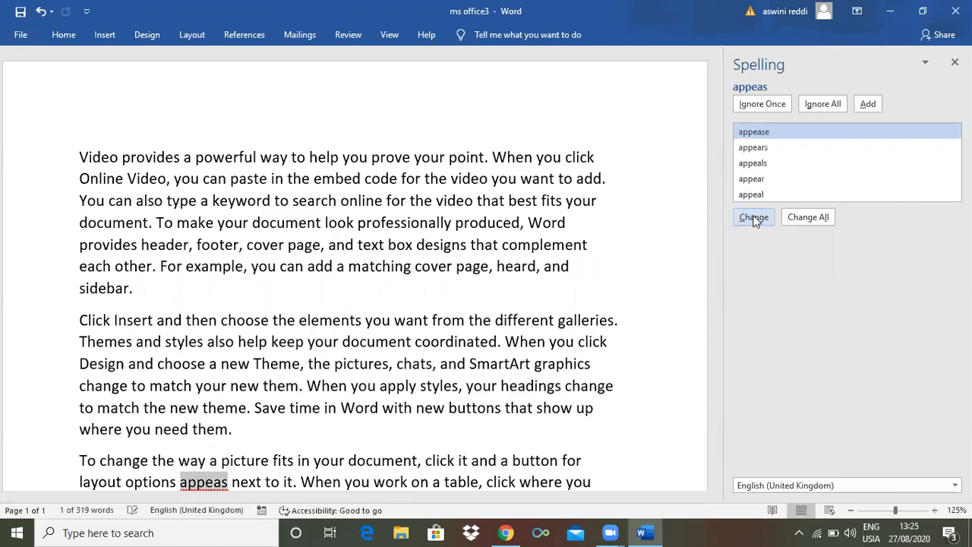
click(754, 218)
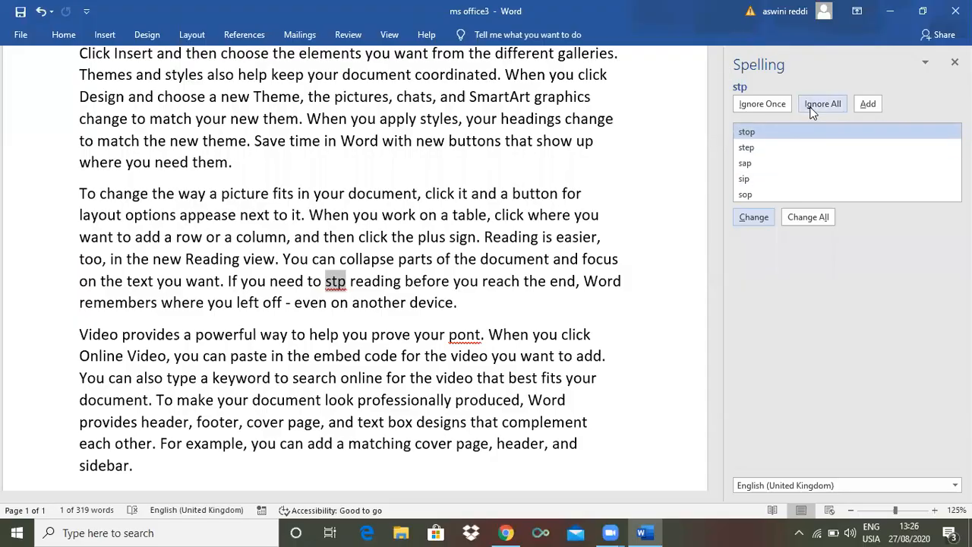
Ignore the flagged "stp" once and correct it to "stop" directly in the third paragraph
click(765, 107)
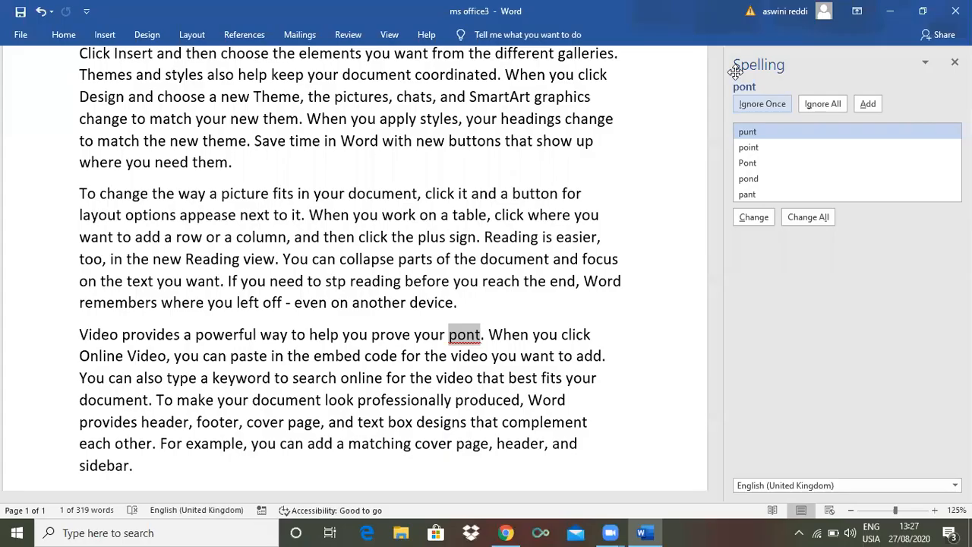
click(337, 282)
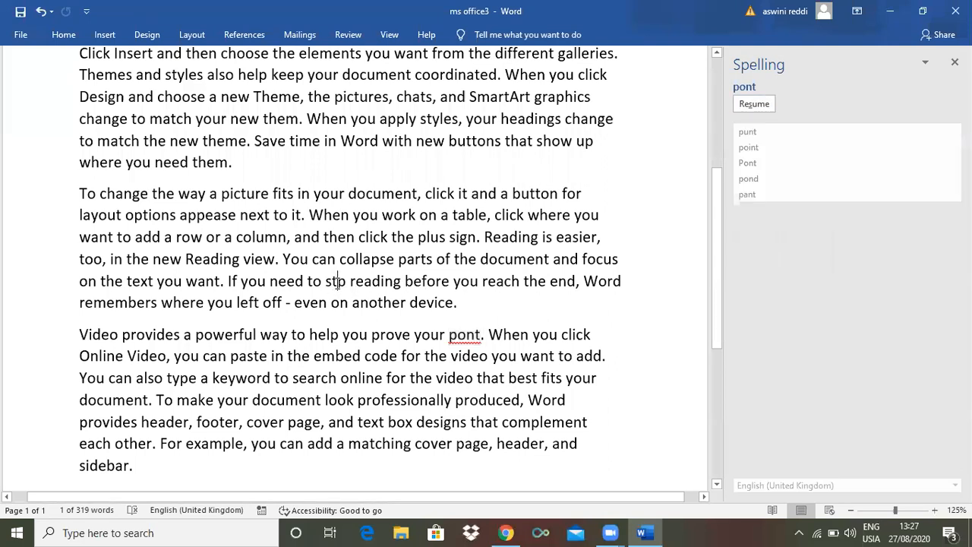
text(o)
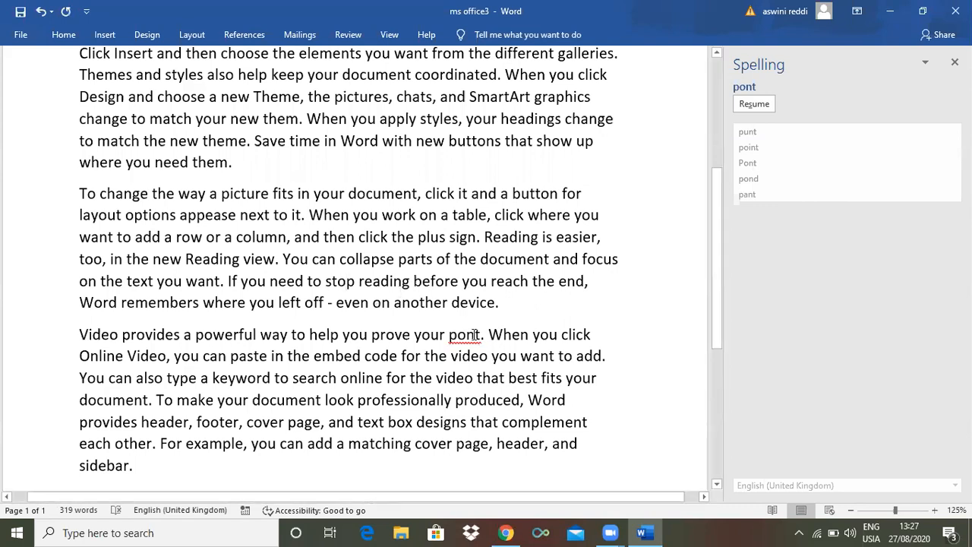
Change the misspelled "pont" in the last paragraph to the suggestion "punt"
click(475, 334)
click(753, 218)
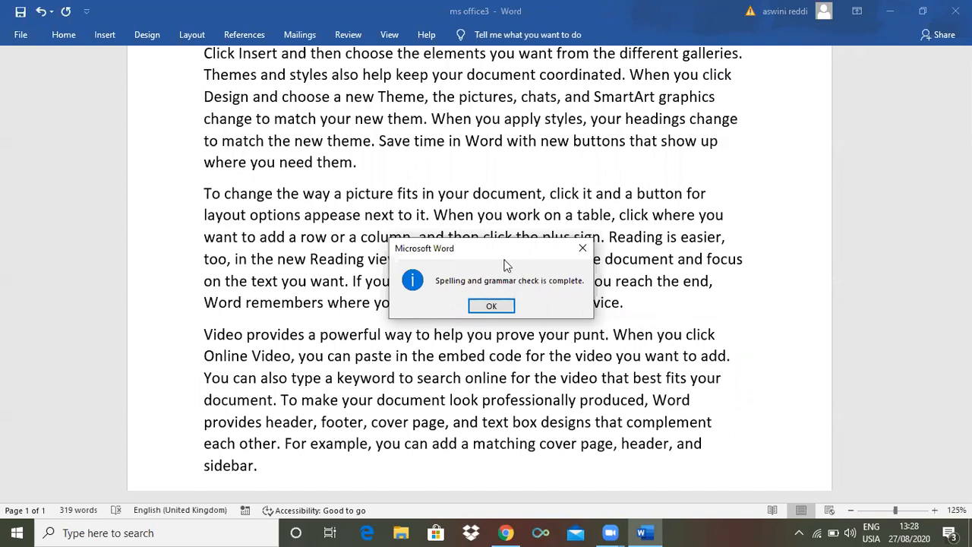
Close the completed spelling and grammar check and return to the beginning of the document
click(491, 306)
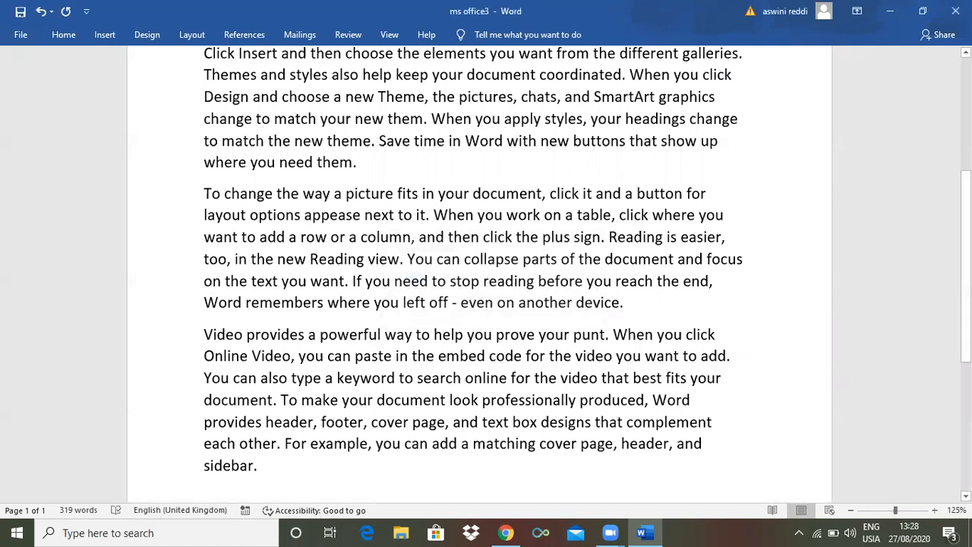
scroll(486, 288, up, 4)
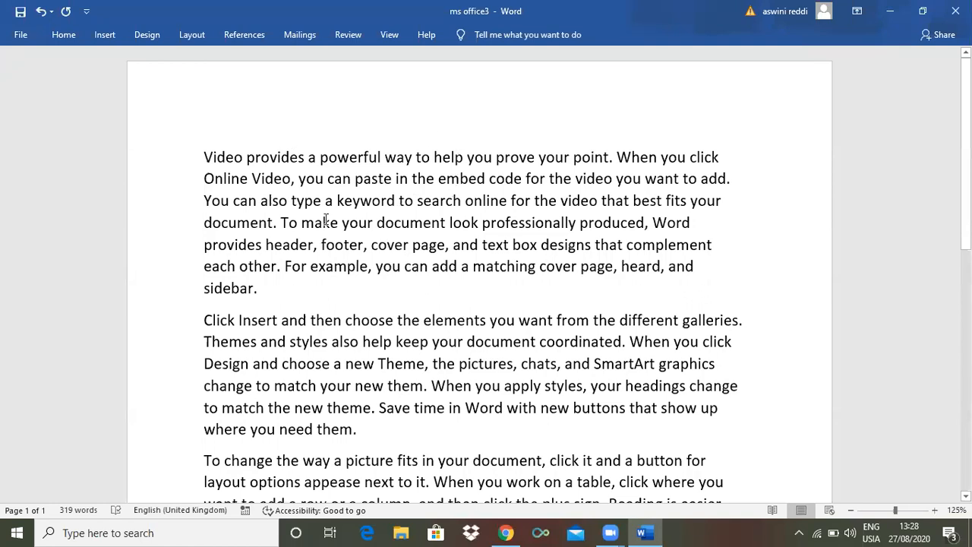
click(345, 38)
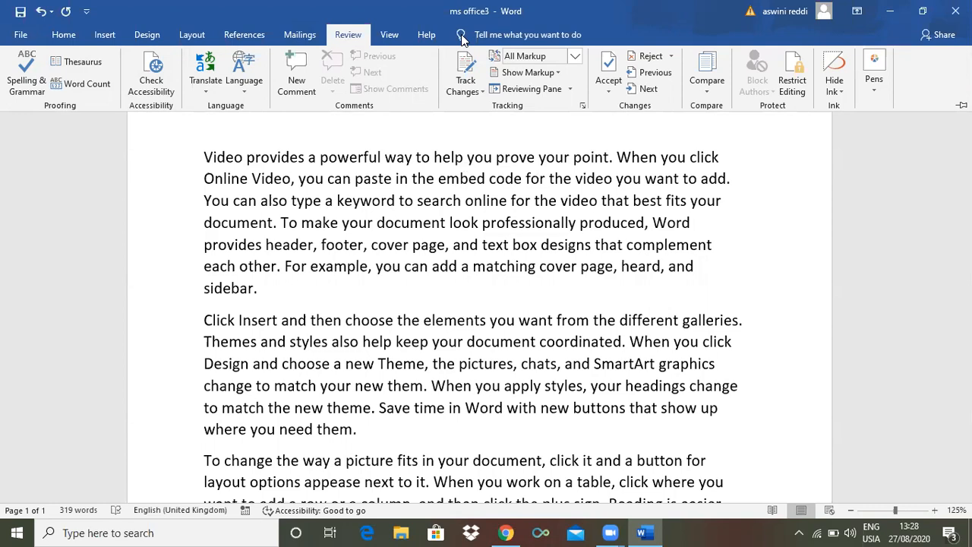
key(ctrl+F1)
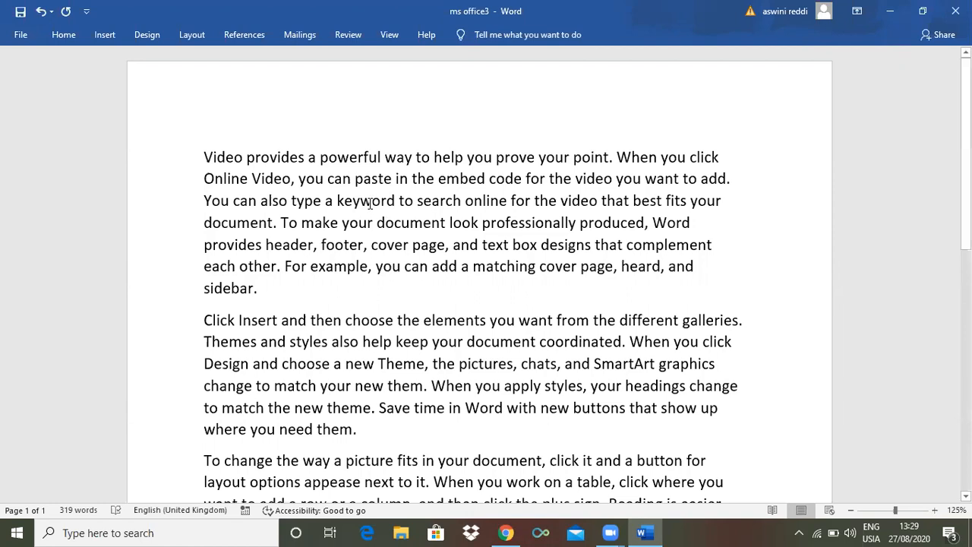
Look up synonyms for the word "keyword" in the first paragraph with the Thesaurus, then dismiss the results
double_click(370, 204)
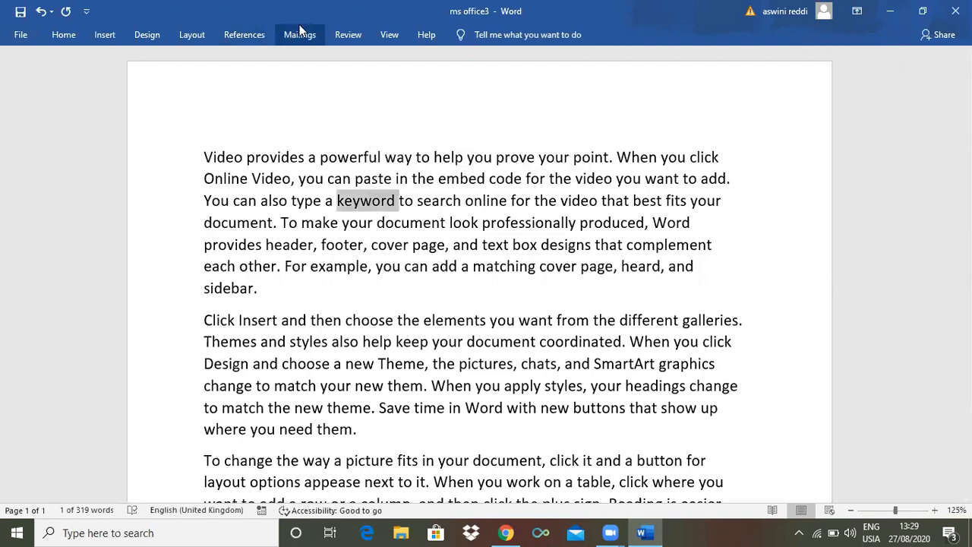
click(349, 34)
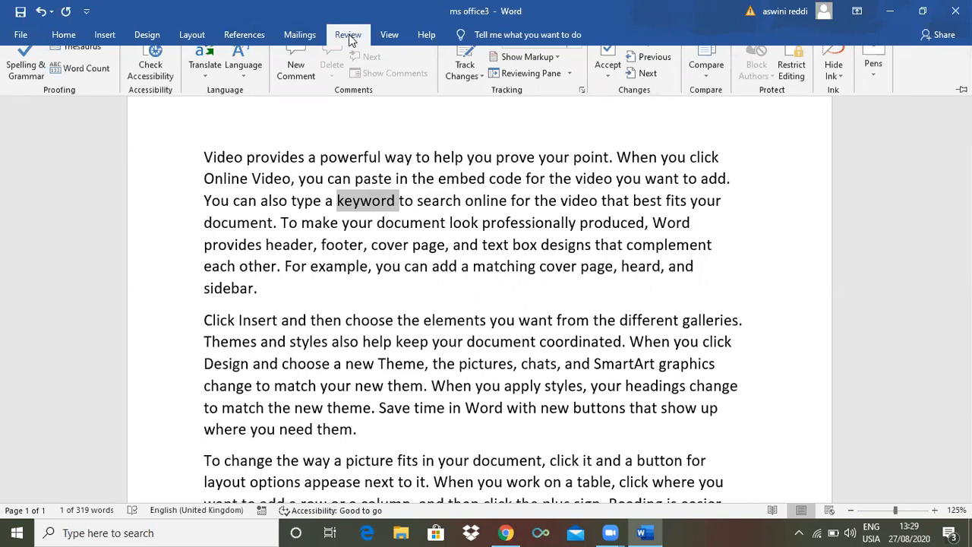
click(83, 64)
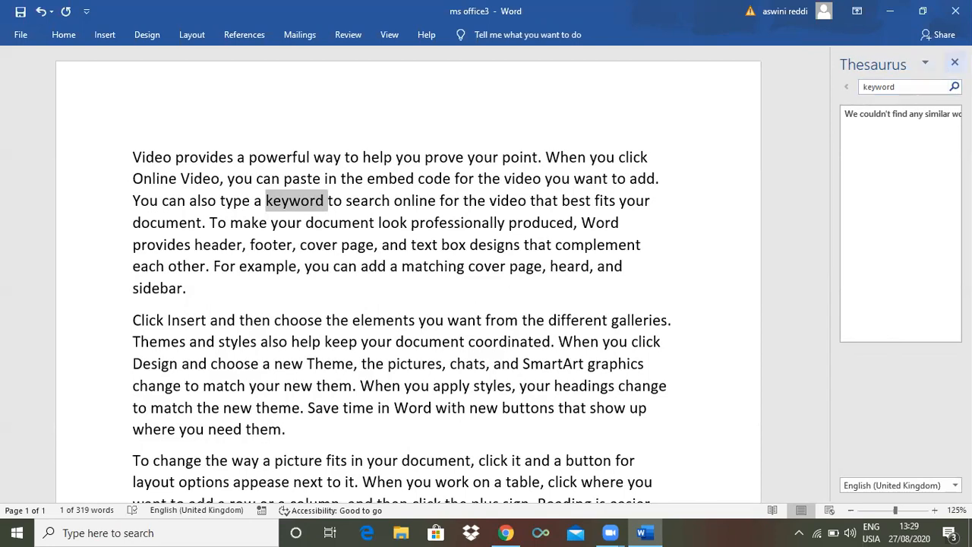
click(954, 62)
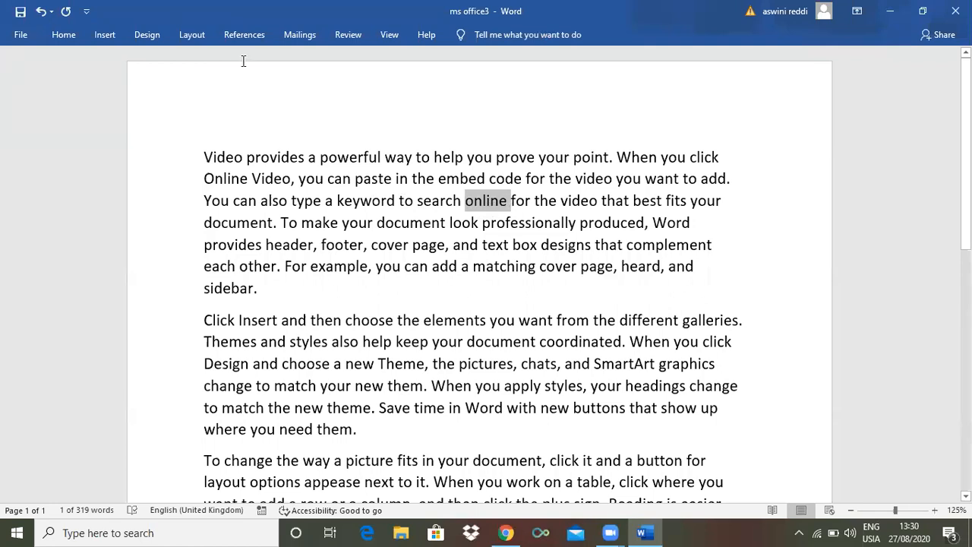
Look up synonyms for "online" in the first paragraph with the Thesaurus and close the results
click(340, 34)
click(85, 62)
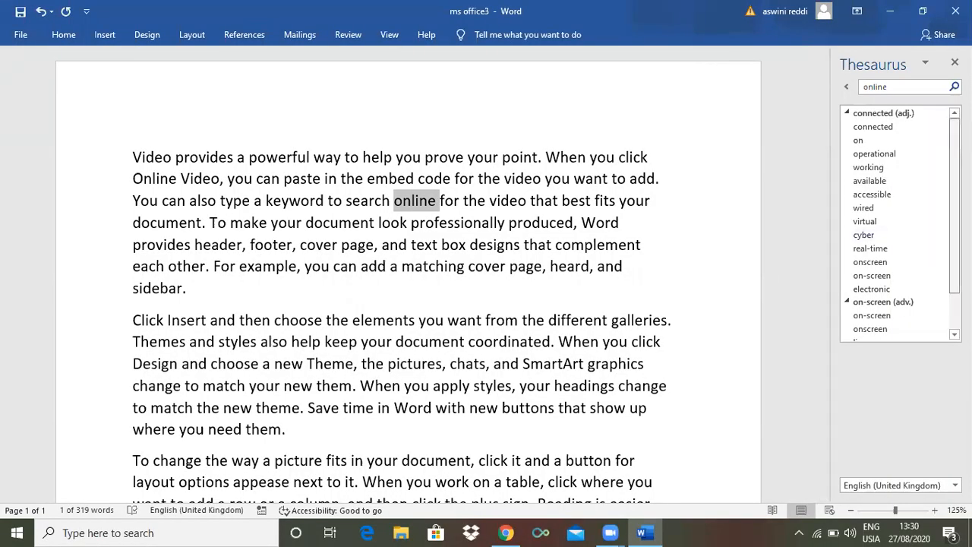
scroll(900, 224, down, 2)
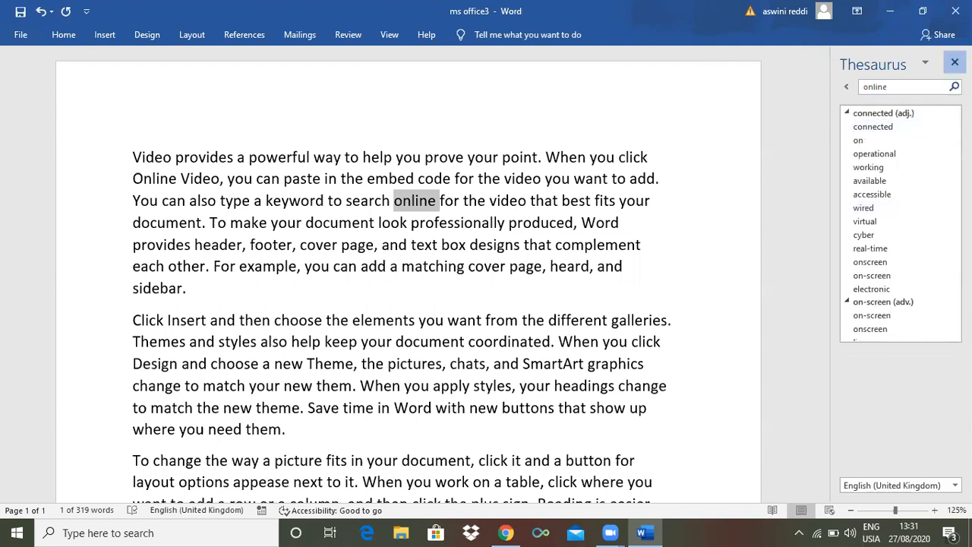
click(954, 62)
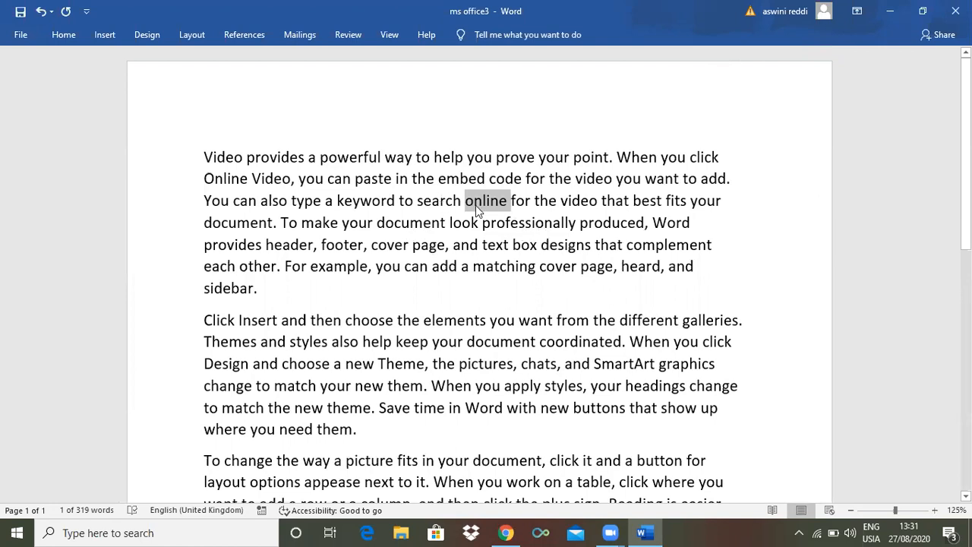
Look up "professionally" from the first paragraph in the Thesaurus, review its synonyms and antonyms, and close the results
double_click(535, 227)
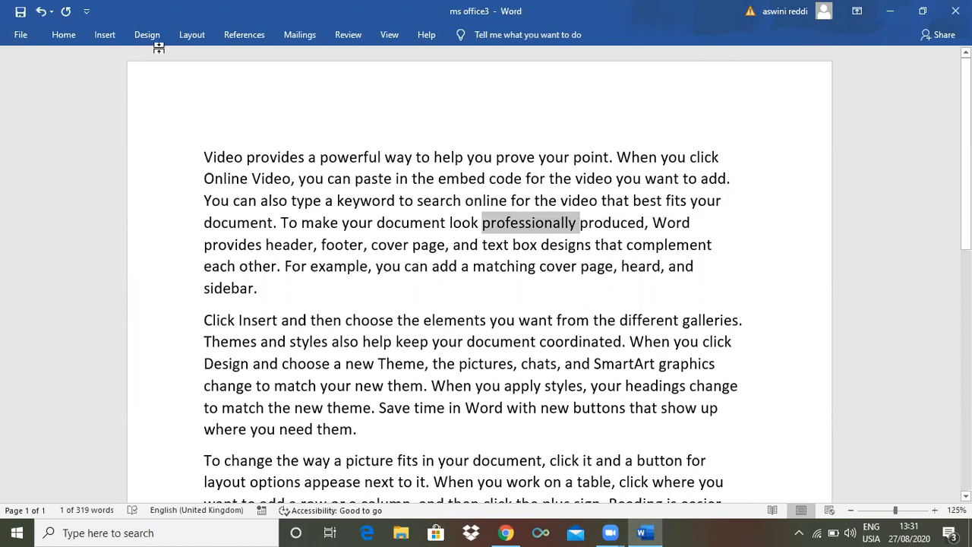
click(346, 35)
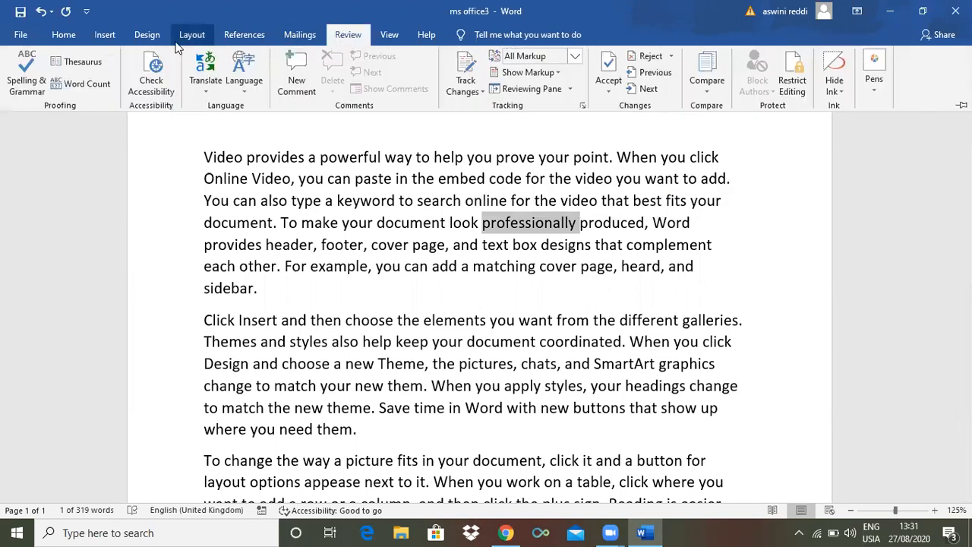
click(88, 64)
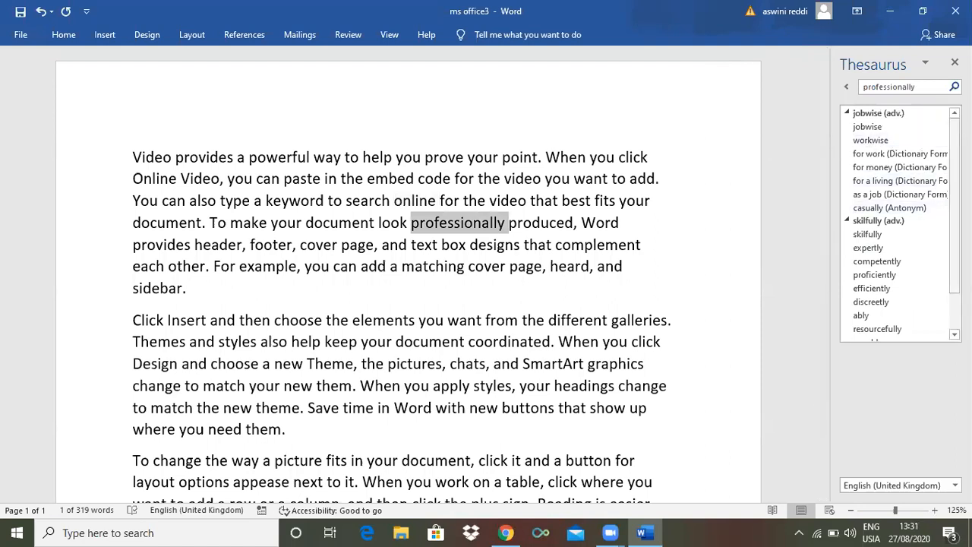
scroll(918, 196, down, 3)
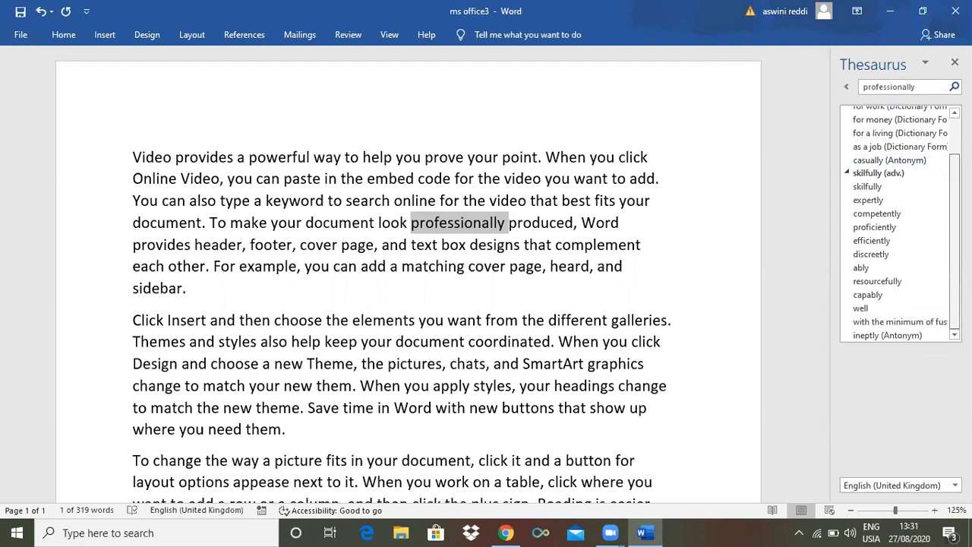
scroll(918, 195, up, 3)
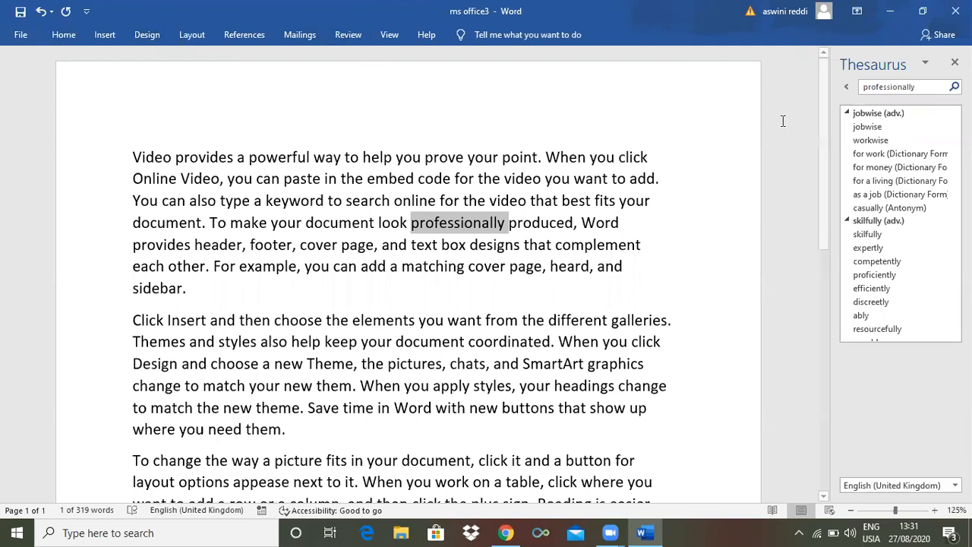
click(954, 62)
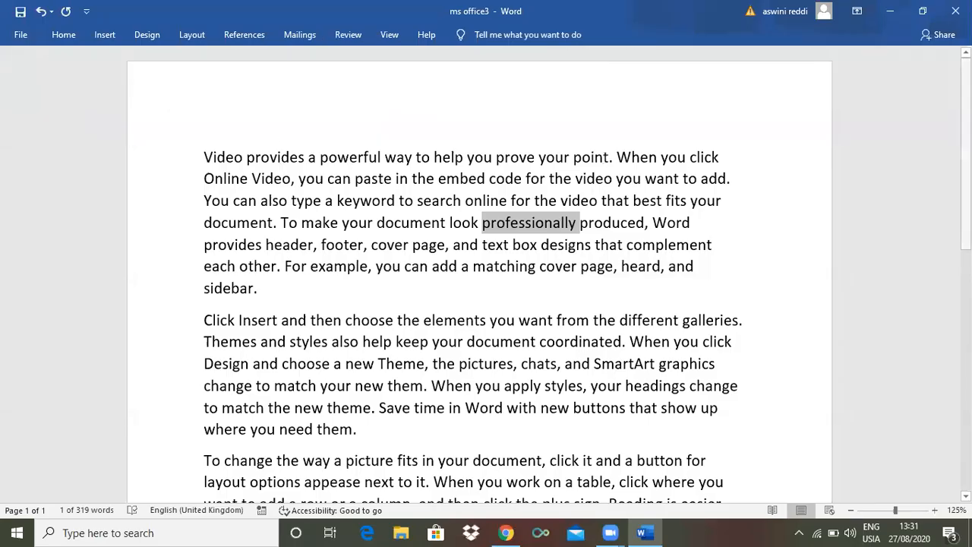
Clear the text selection, view the Word Count statistics for the whole document and close them
scroll(486, 266, down, 7)
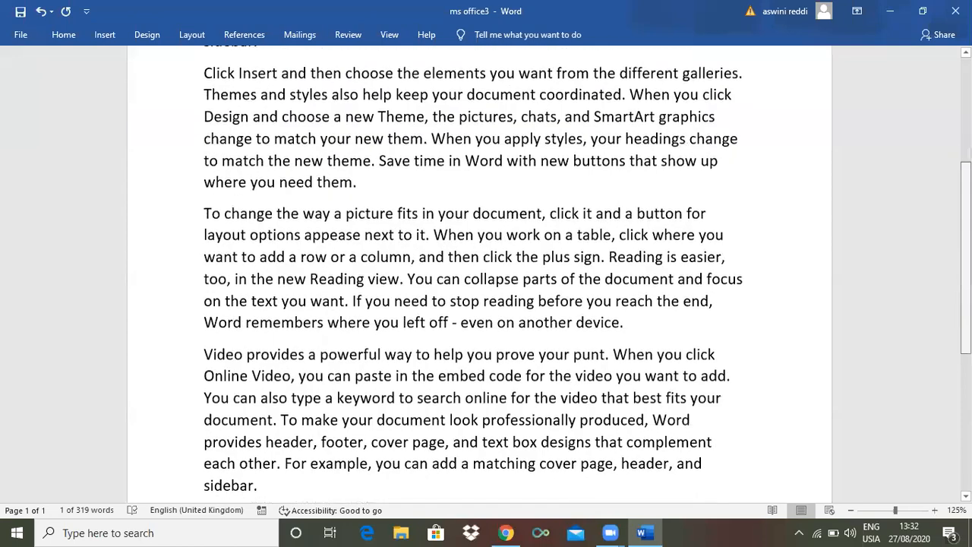
scroll(485, 266, up, 4)
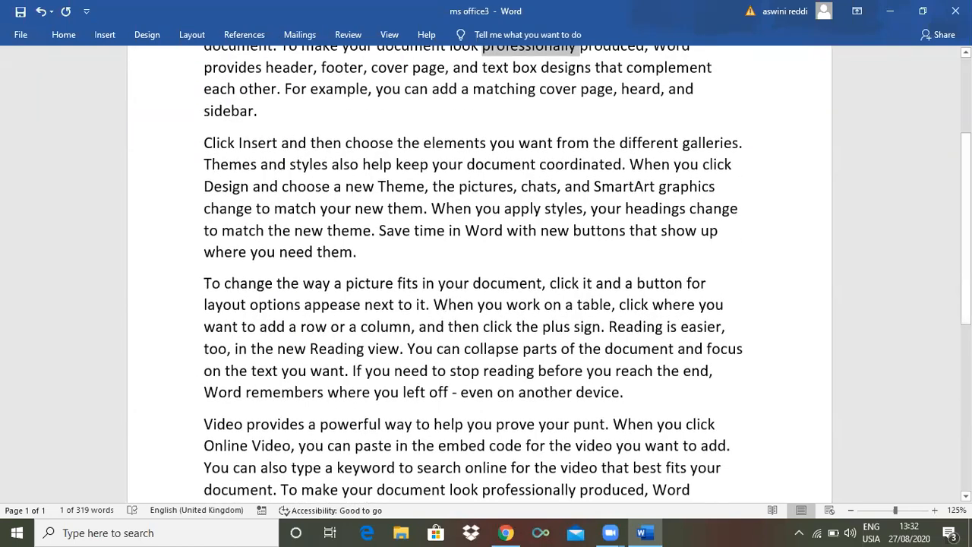
scroll(486, 273, up, 3)
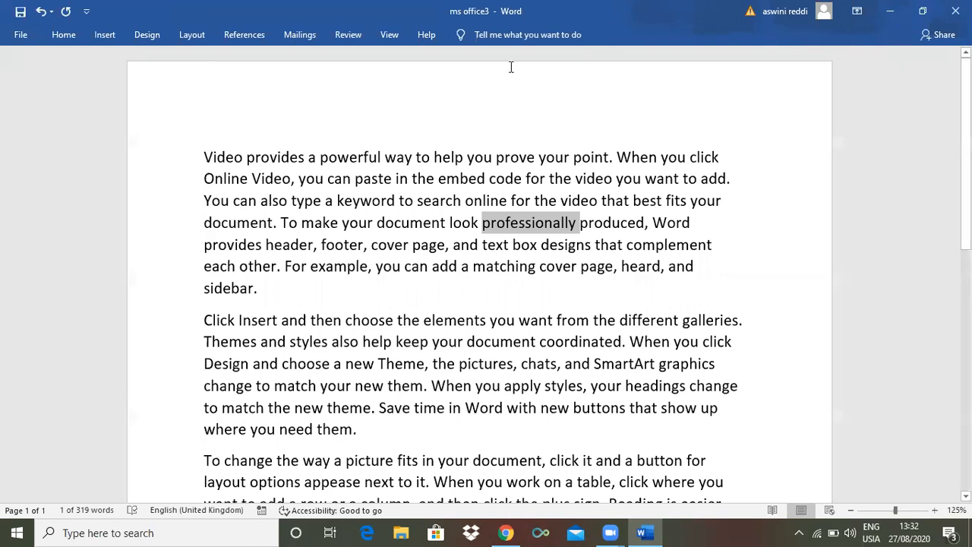
click(347, 35)
click(554, 221)
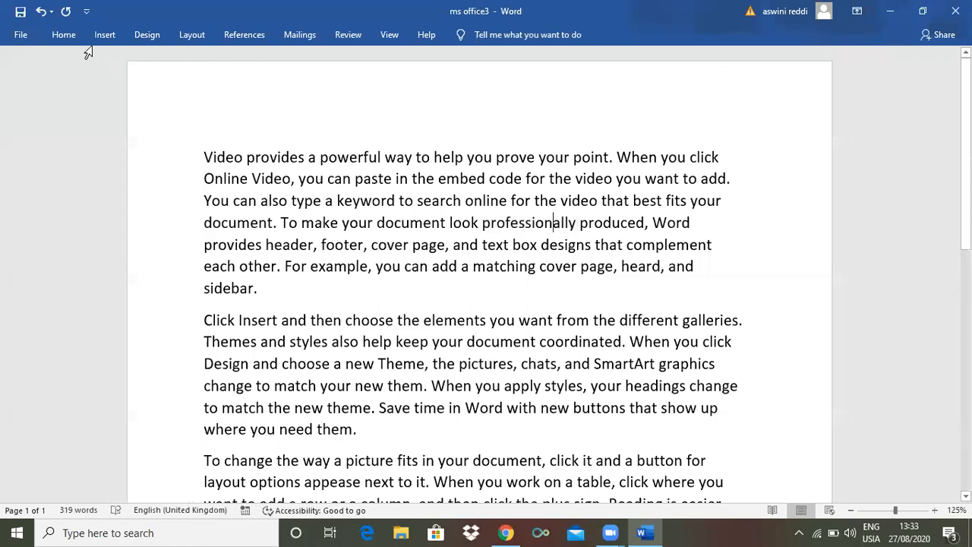
click(345, 35)
click(83, 82)
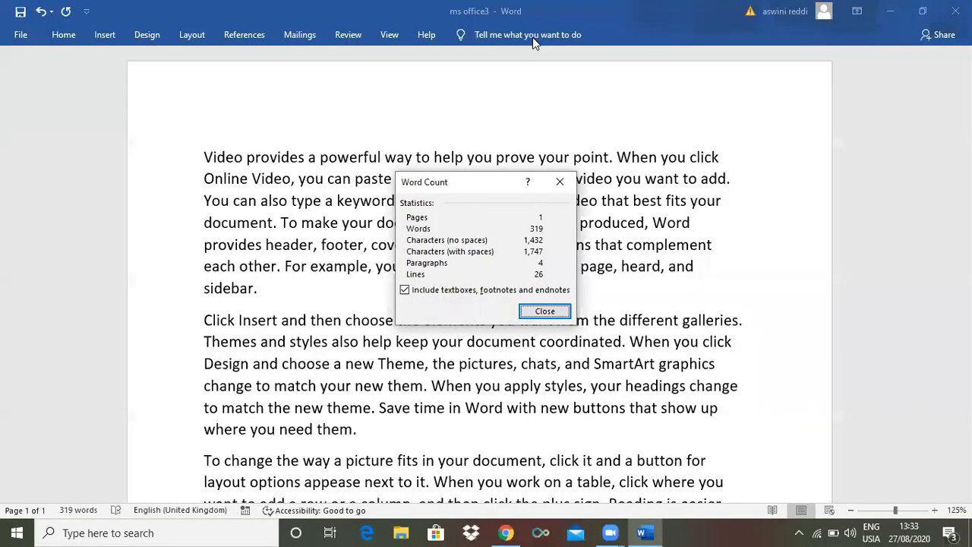
click(545, 311)
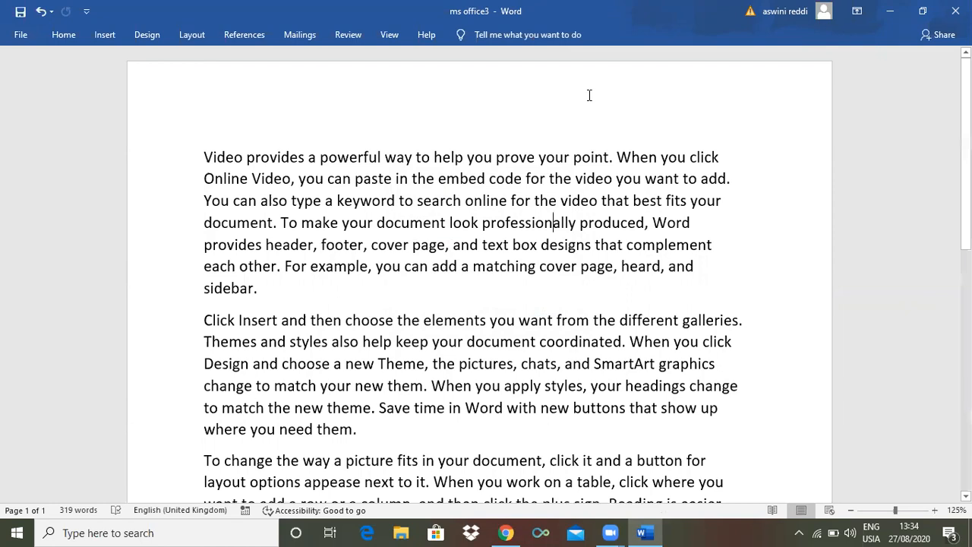
Run the accessibility check on the document, review the inspection results and close them
click(348, 35)
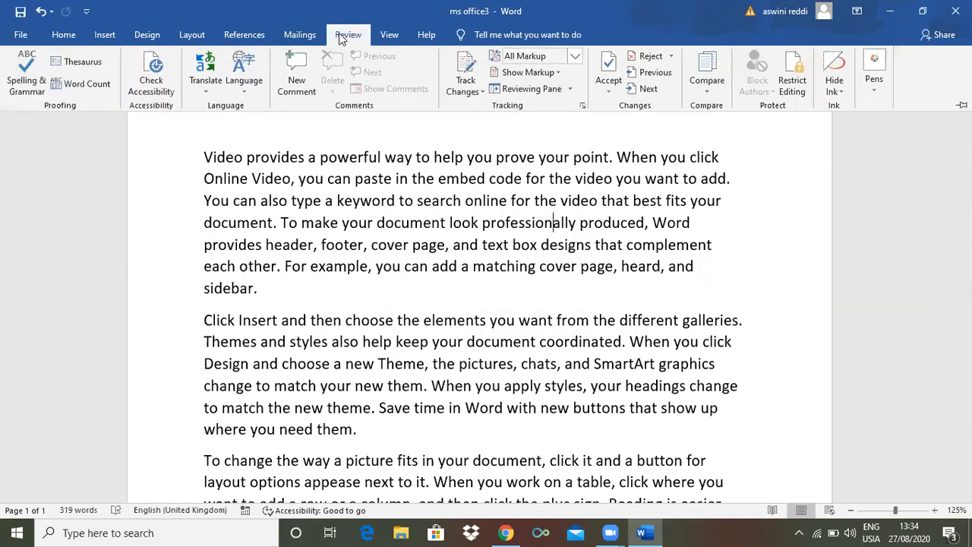
click(158, 79)
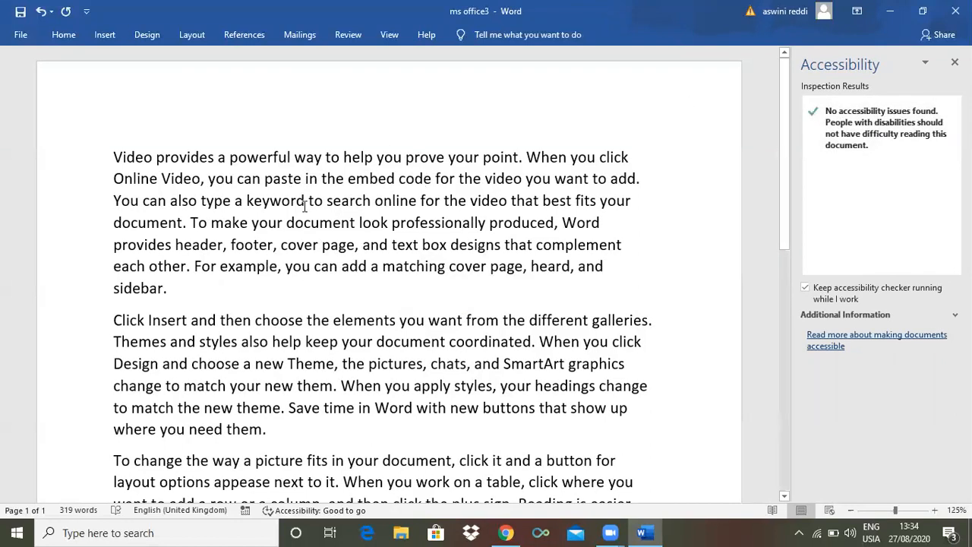
click(116, 157)
drag(116, 156, 238, 275)
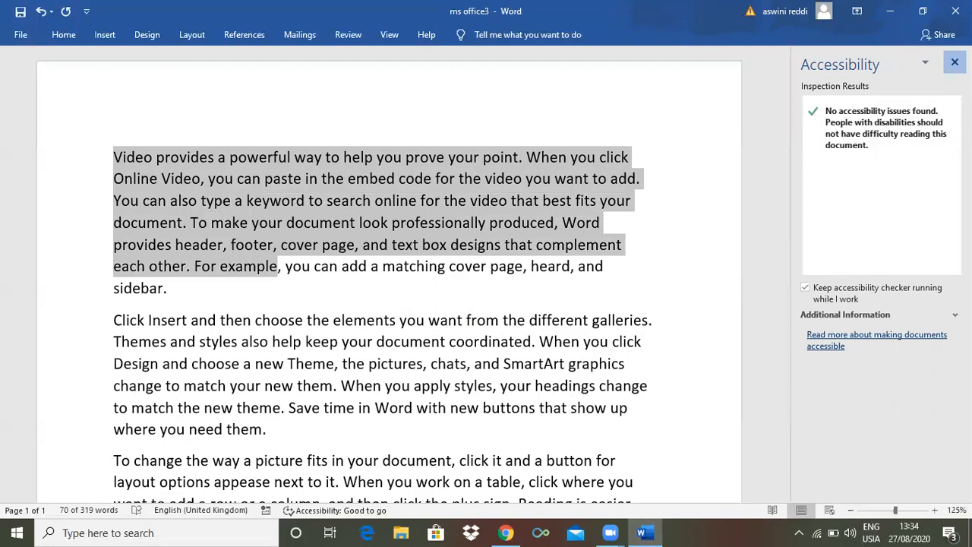
click(954, 61)
Set the font color of the entire first paragraph to white
drag(203, 156, 288, 293)
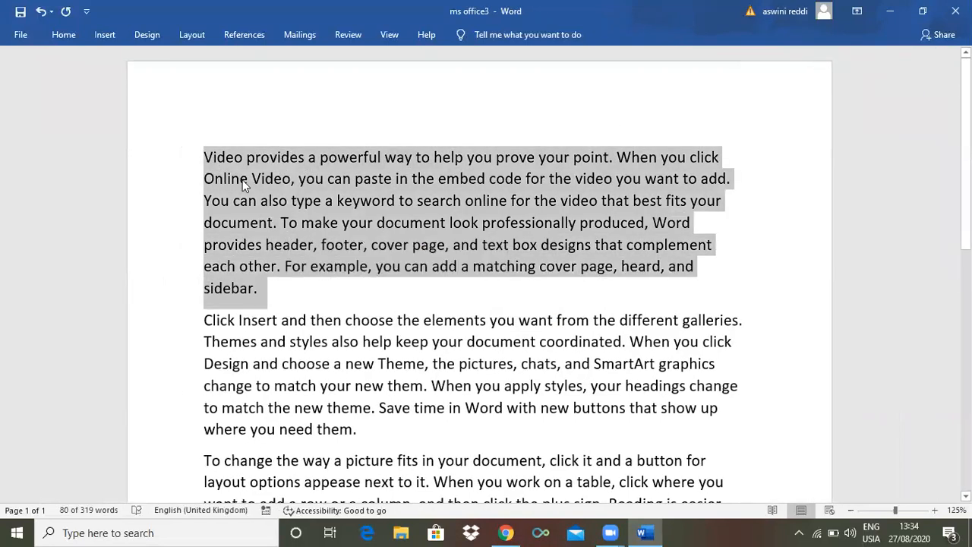
click(58, 35)
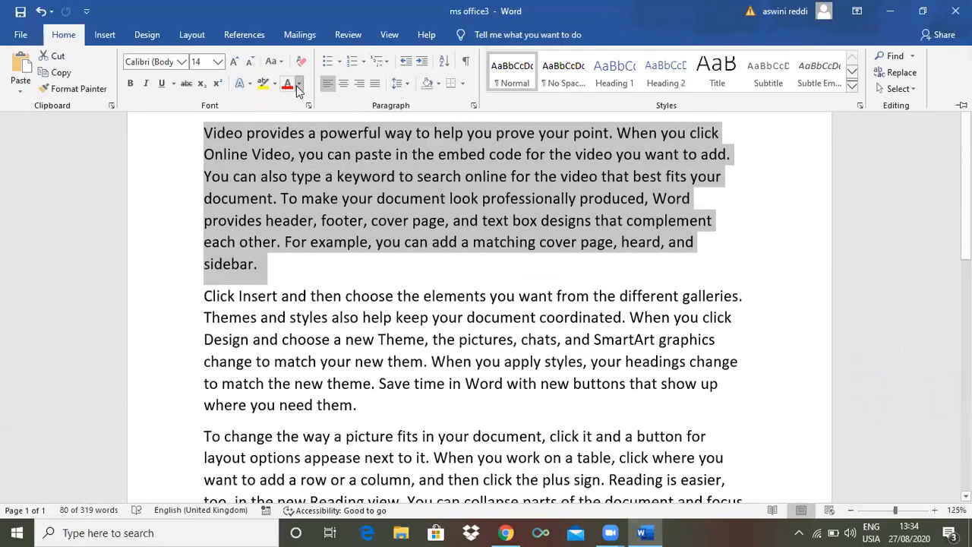
click(298, 85)
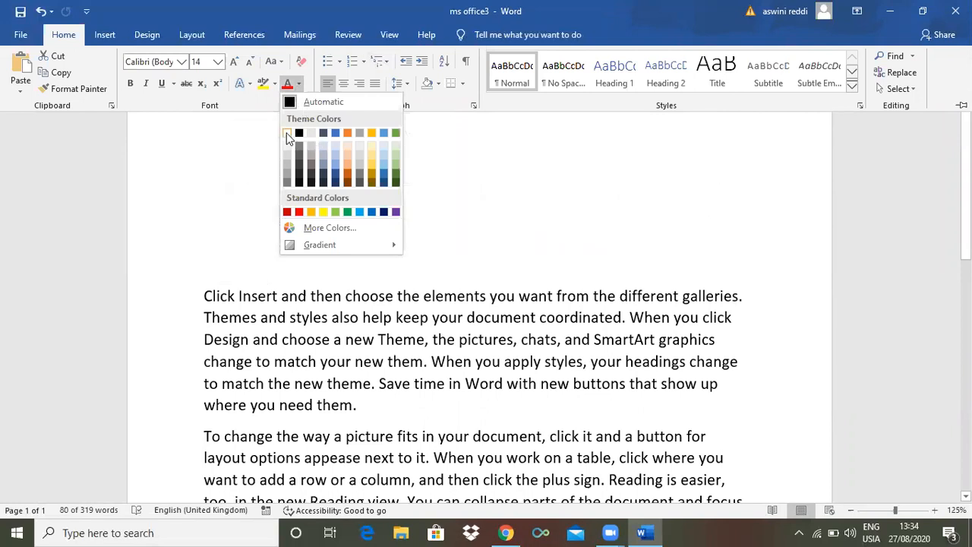
click(287, 133)
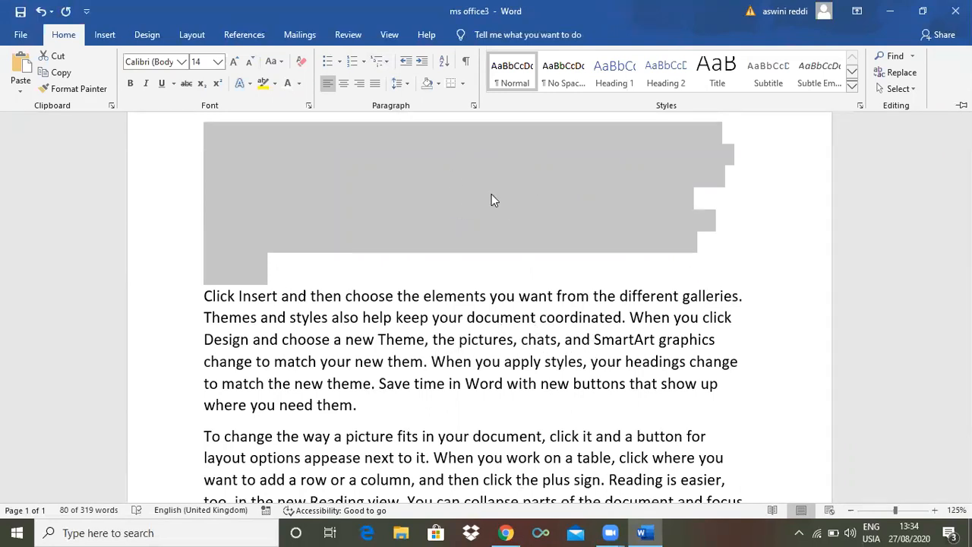
key(ctrl+F1)
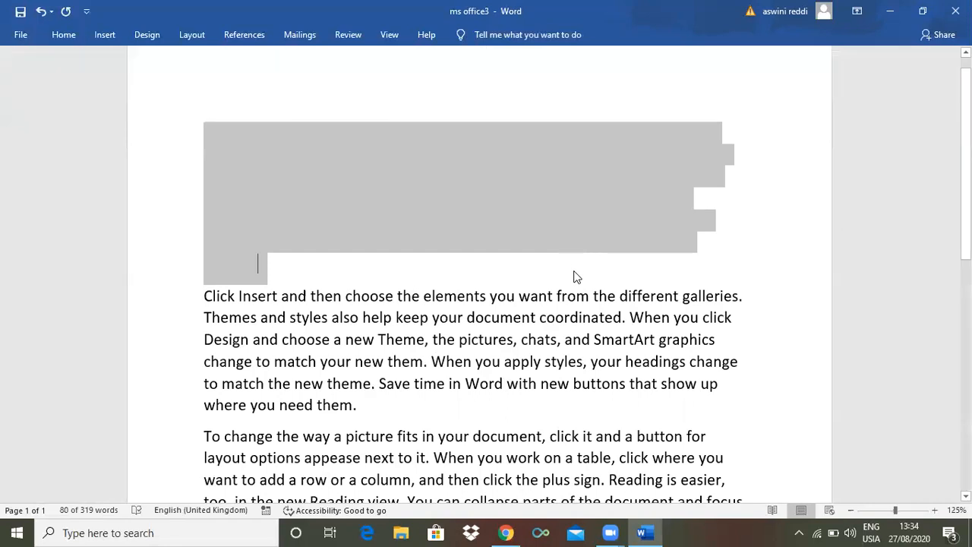
click(575, 277)
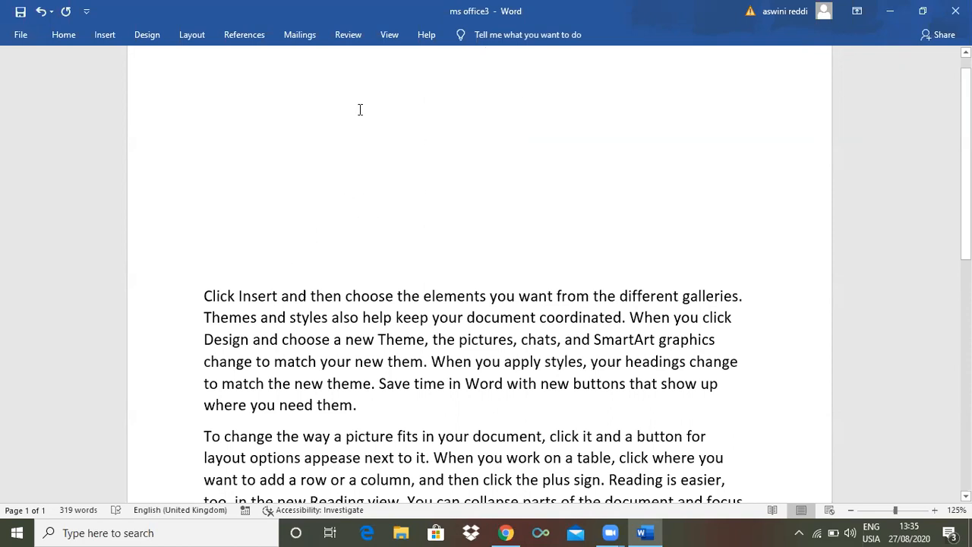
Rerun the accessibility check to inspect its warnings, and undo the first paragraph's white font color
click(347, 35)
click(150, 85)
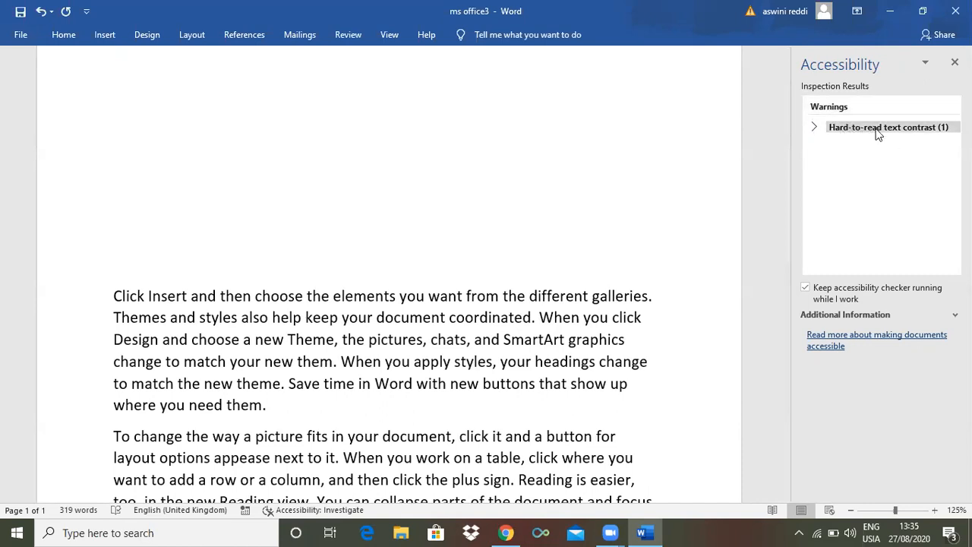
click(542, 130)
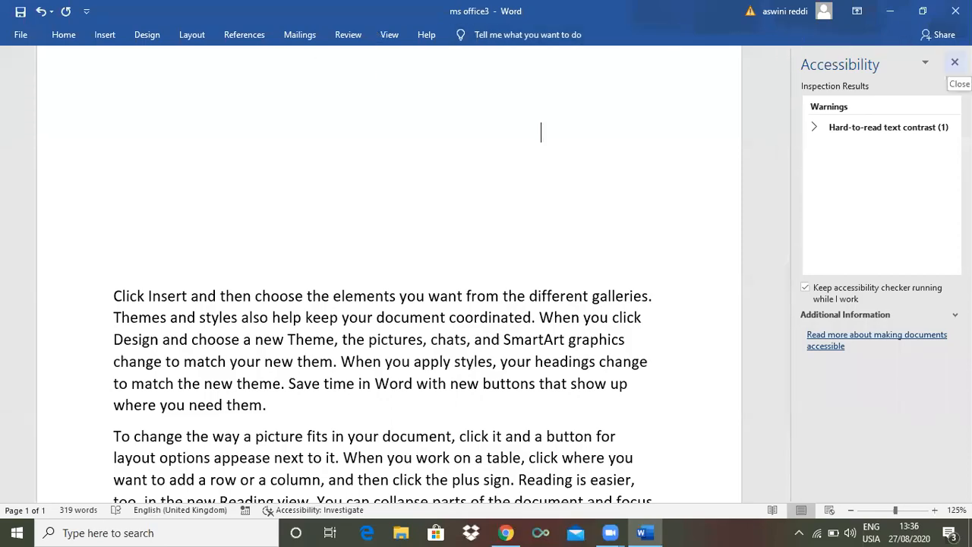
click(955, 62)
key(ctrl+z)
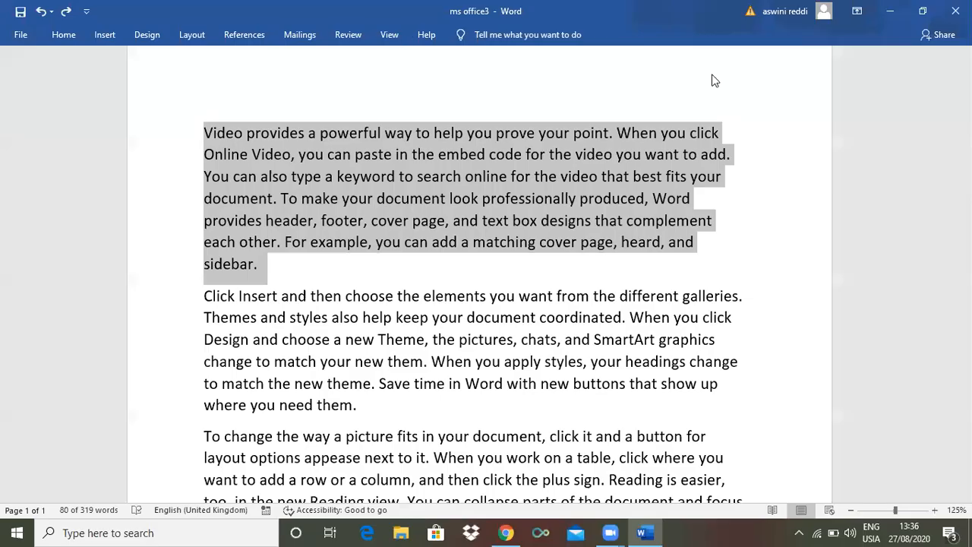
Run the accessibility check again, review the inspection results, close them and clear the text selection
click(346, 34)
click(151, 76)
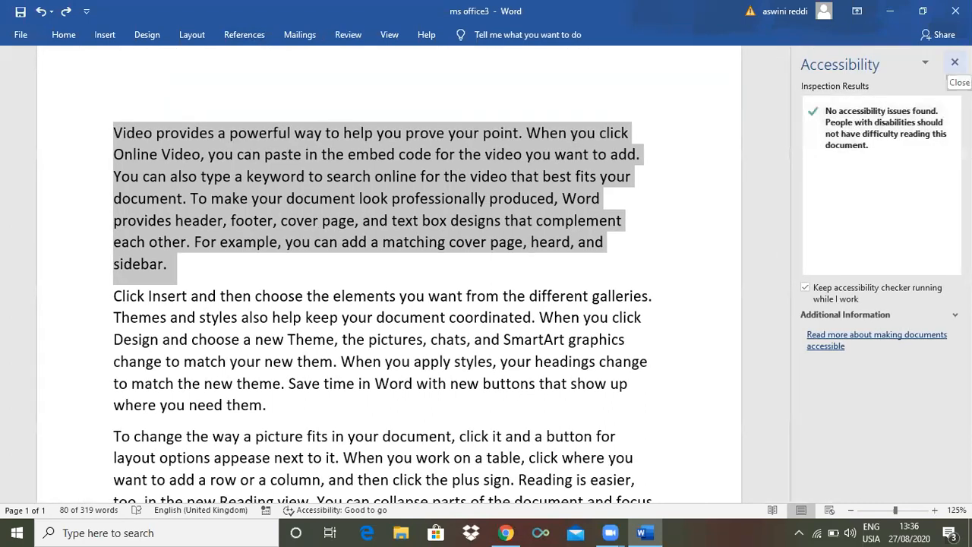
click(954, 61)
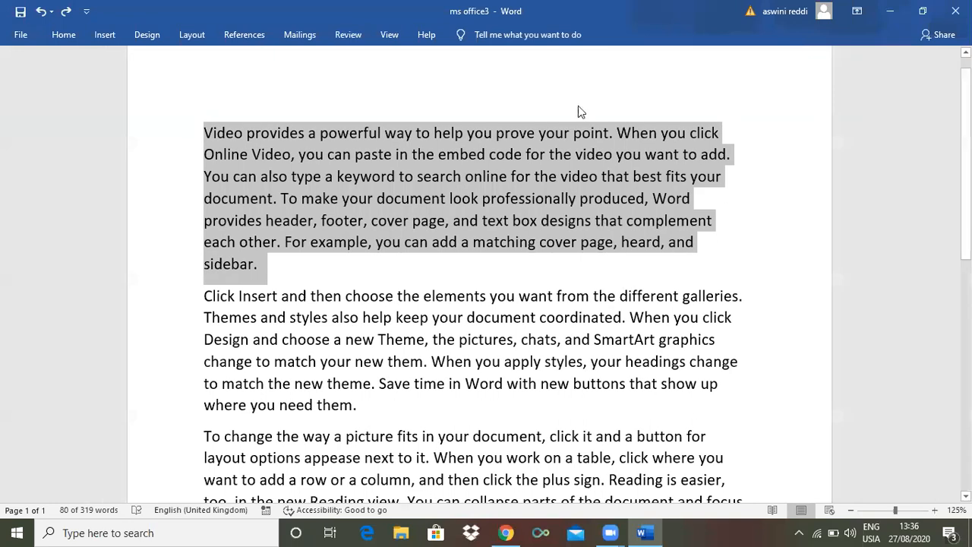
click(755, 203)
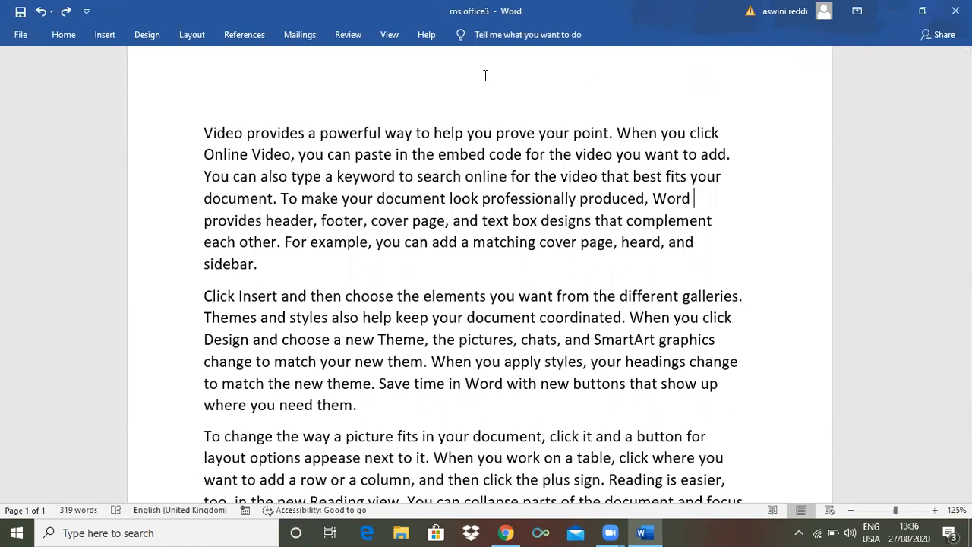
Select the entire first paragraph and turn on the Mini Translator, agreeing to send text to the online translation service
click(350, 36)
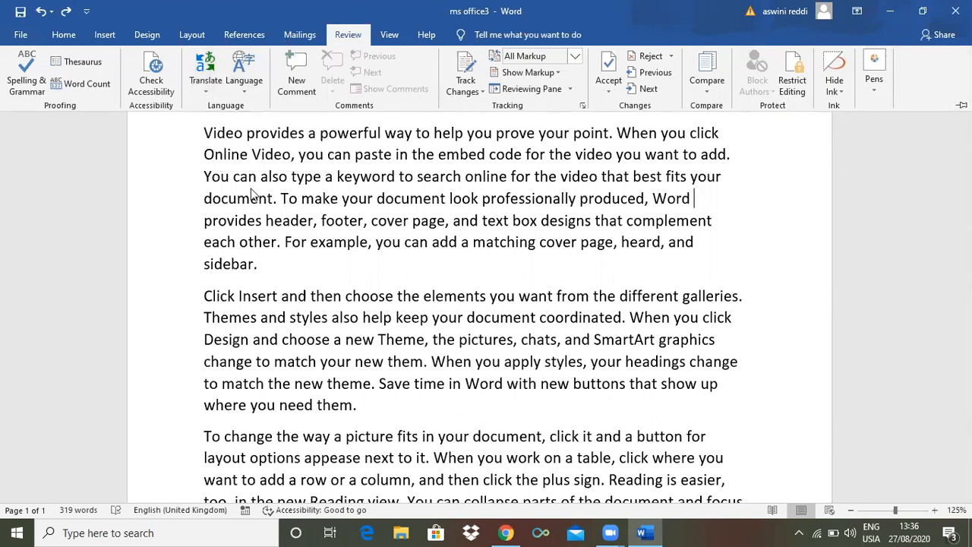
key(ctrl+F1)
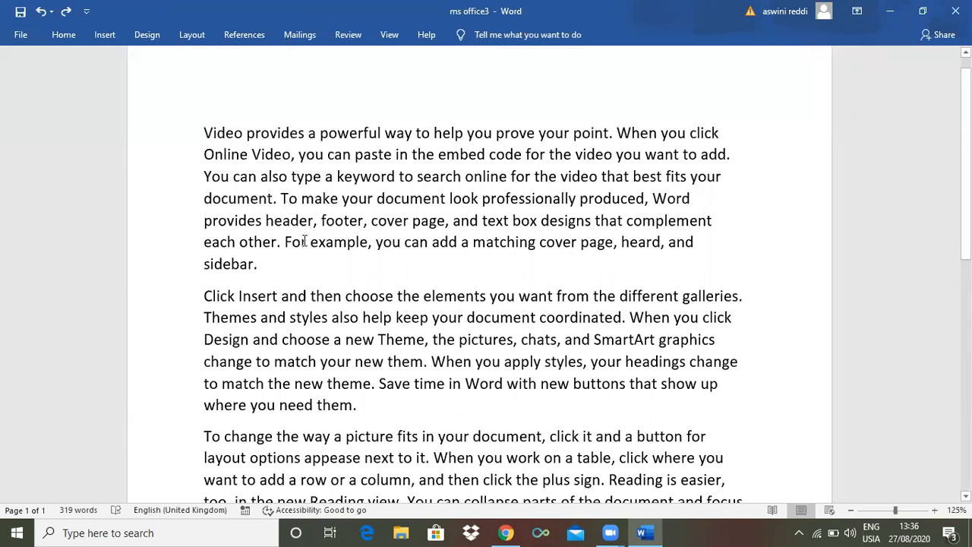
drag(204, 131, 288, 272)
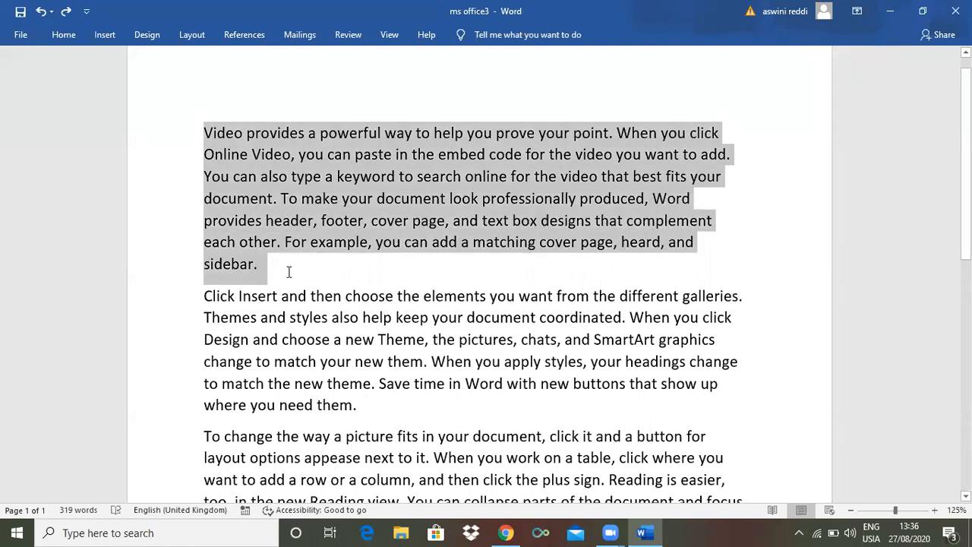
click(349, 38)
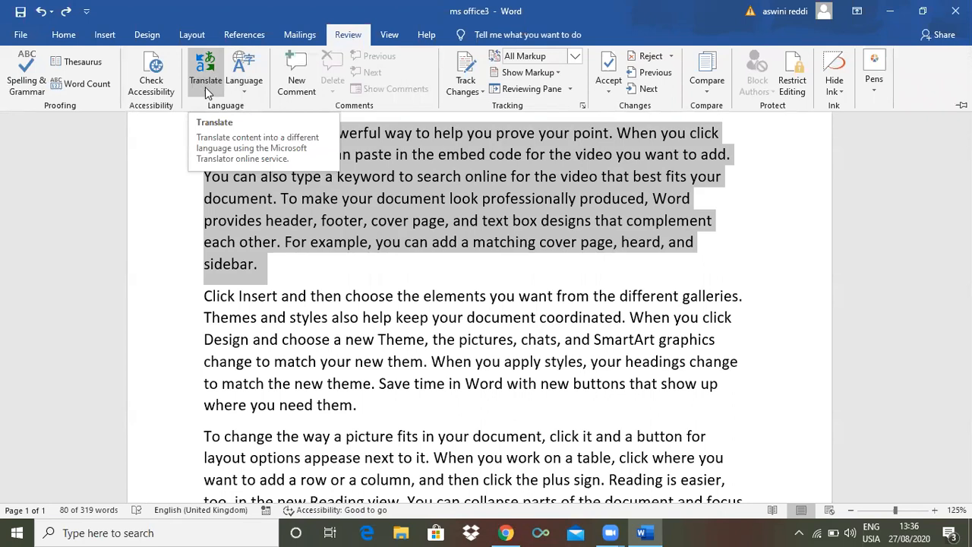
click(205, 87)
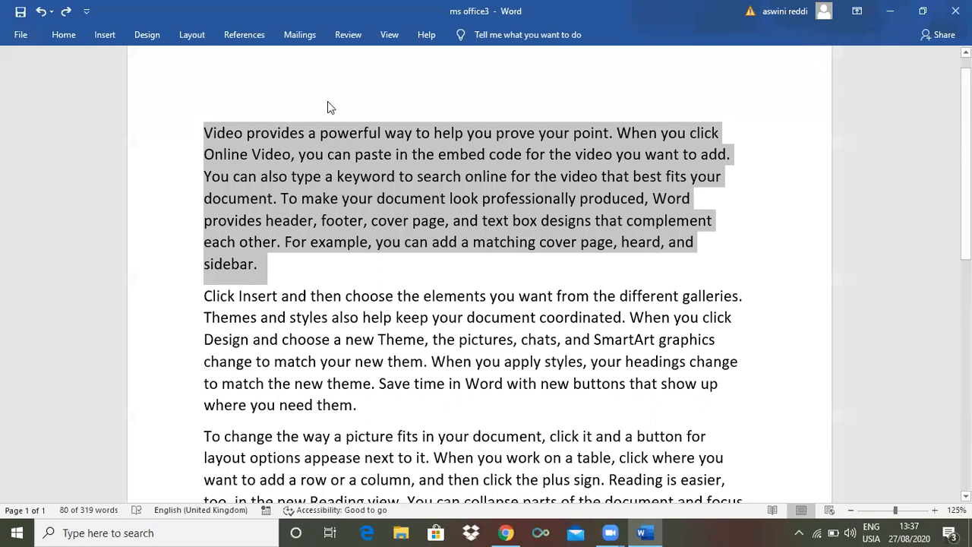
click(348, 35)
click(207, 90)
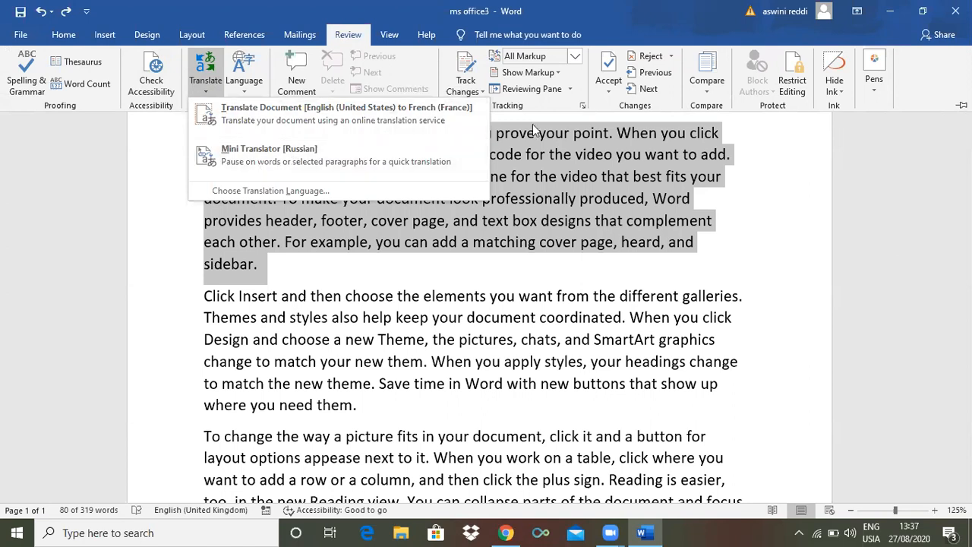
click(322, 148)
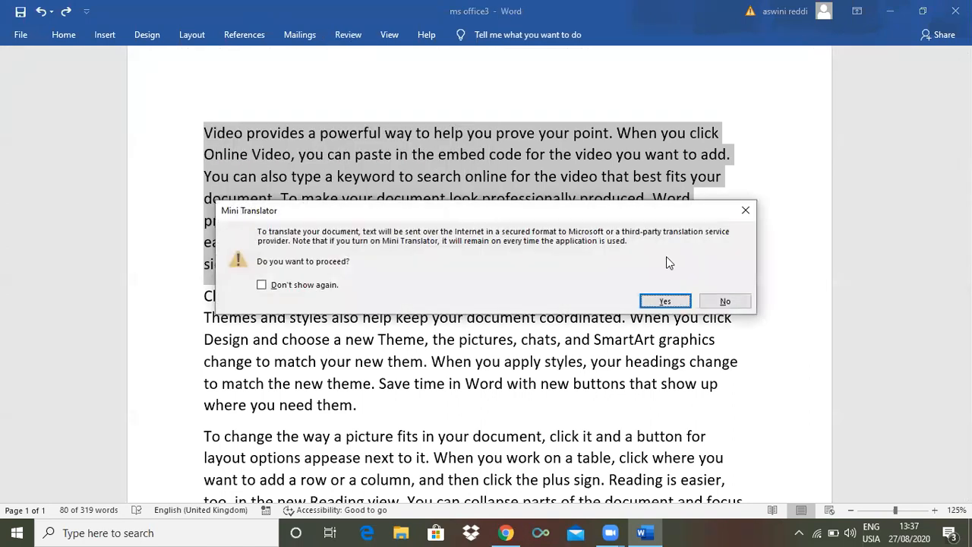
click(665, 301)
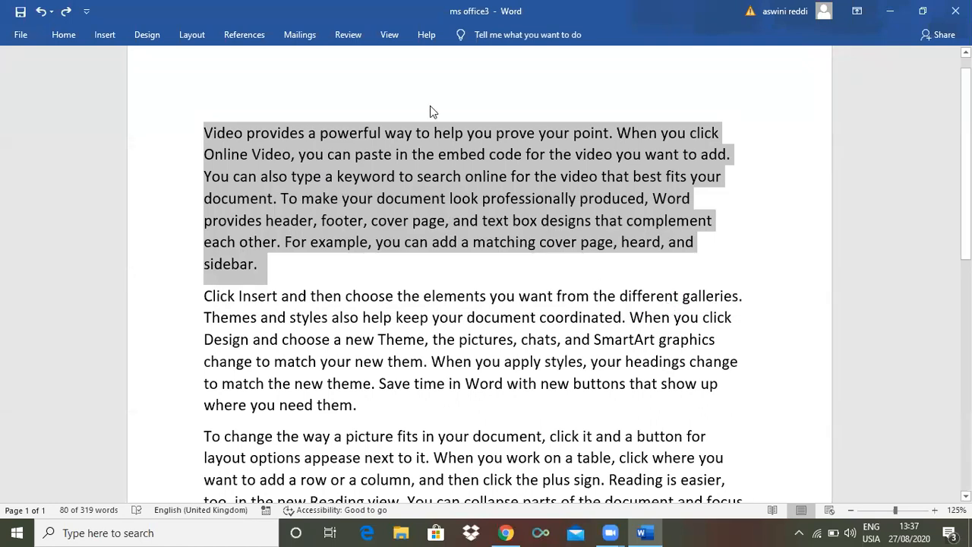
Set the Mini Translator's target language to Telugu in the translation language options
click(348, 35)
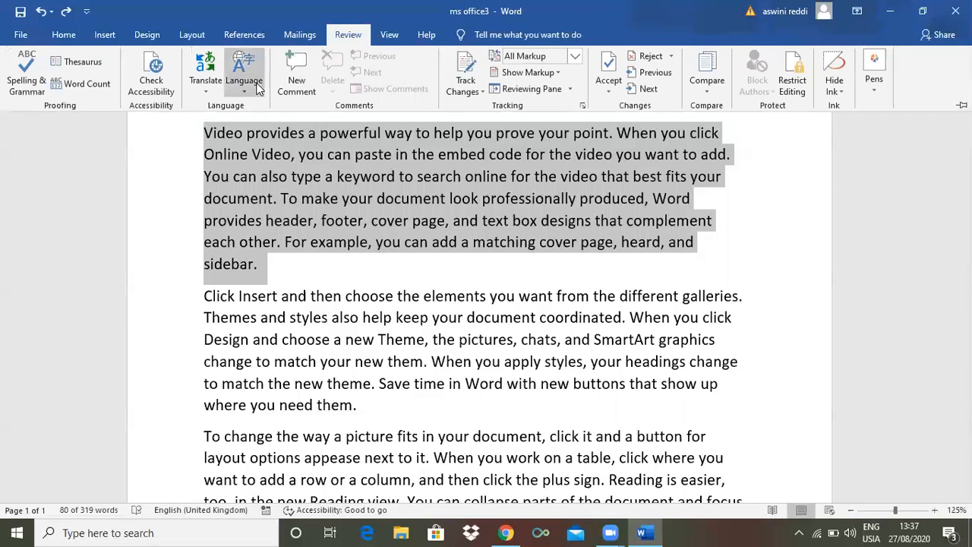
click(204, 93)
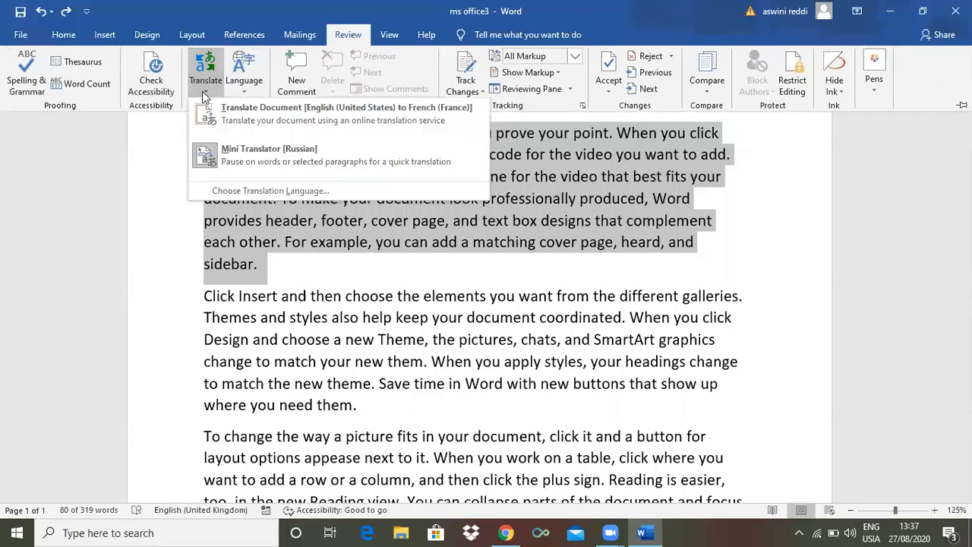
click(264, 190)
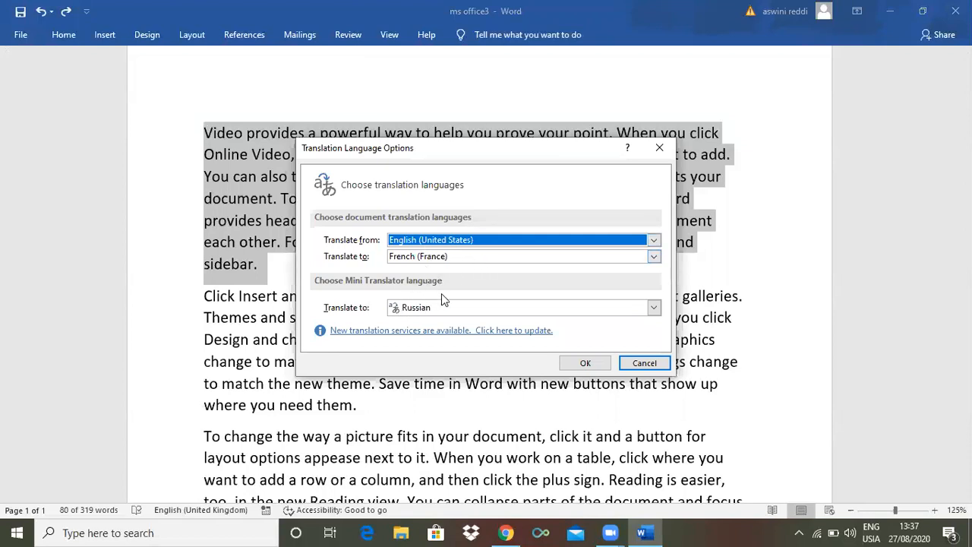
click(654, 307)
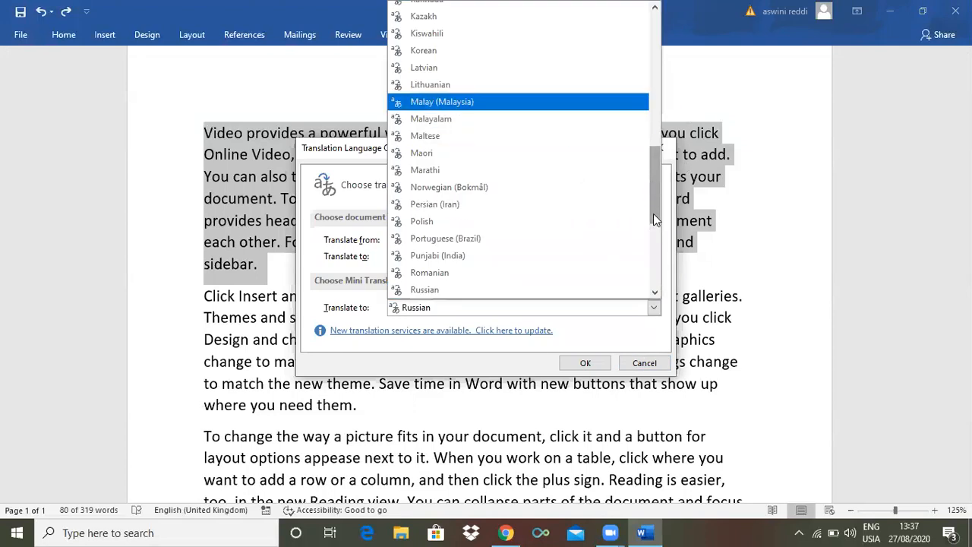
drag(653, 213, 658, 262)
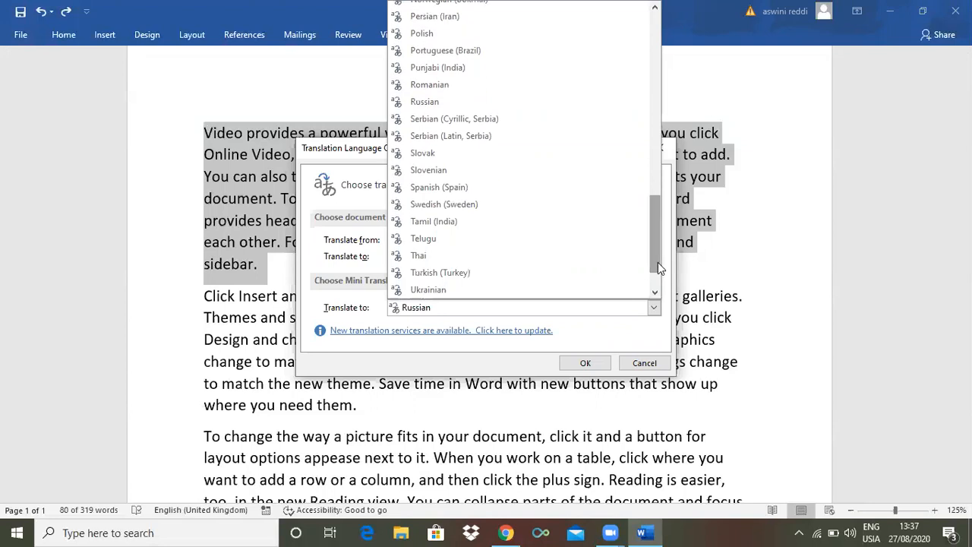
click(423, 239)
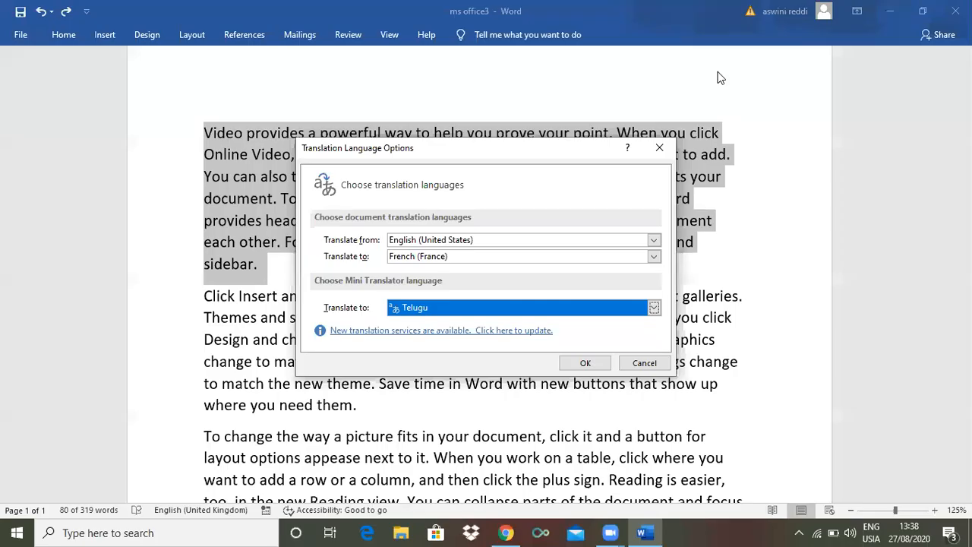
click(584, 363)
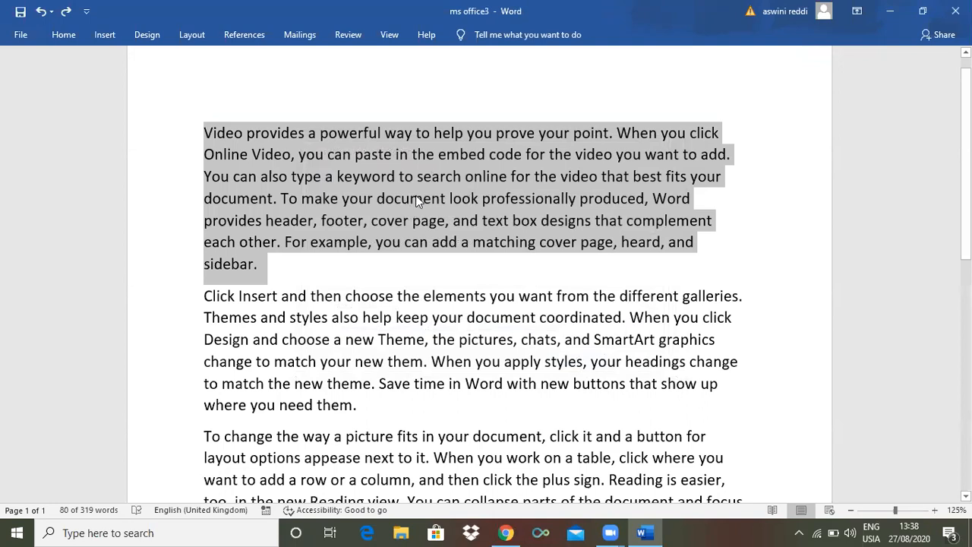
Expand the Mini Translator's Telugu translation of the first paragraph, insert it over the selected text and dismiss the proofing tools notice
mouse_move(416, 195)
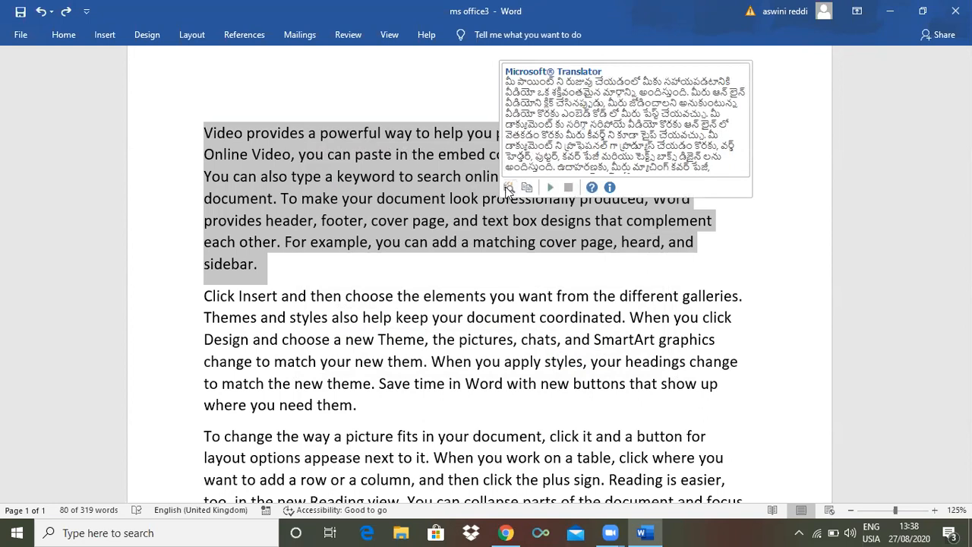
click(508, 187)
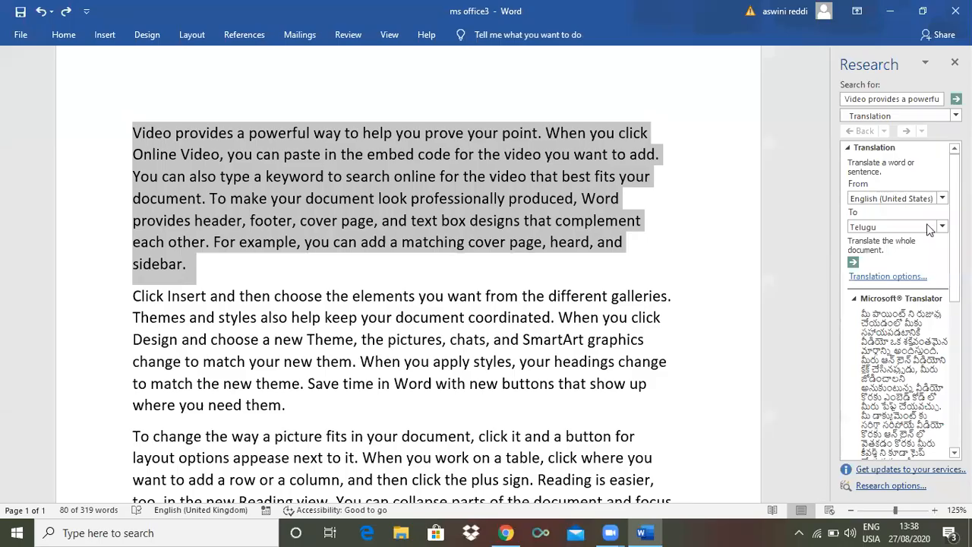
drag(954, 228, 954, 288)
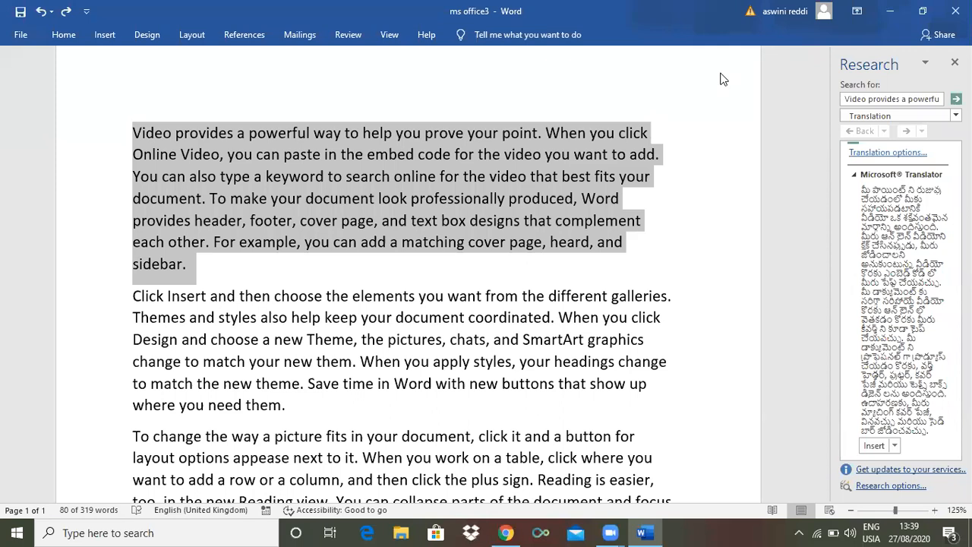
click(874, 446)
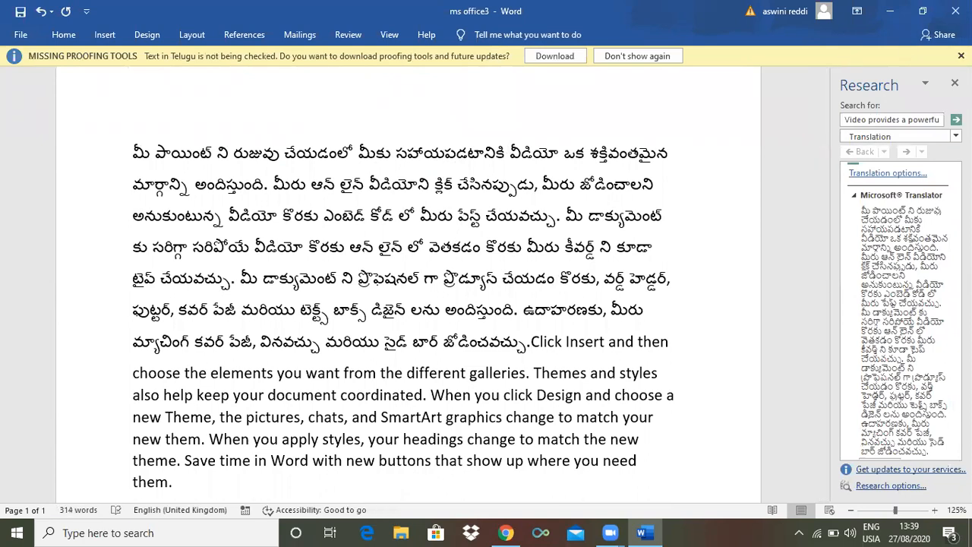
click(961, 56)
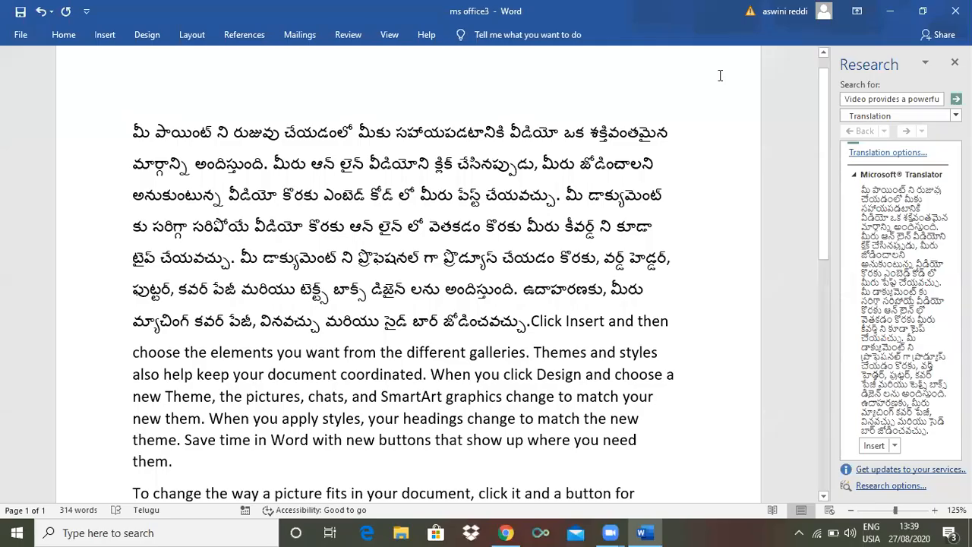
Undo the inserted Telugu translation, close the Research results and clear the text selection
key(ctrl+z)
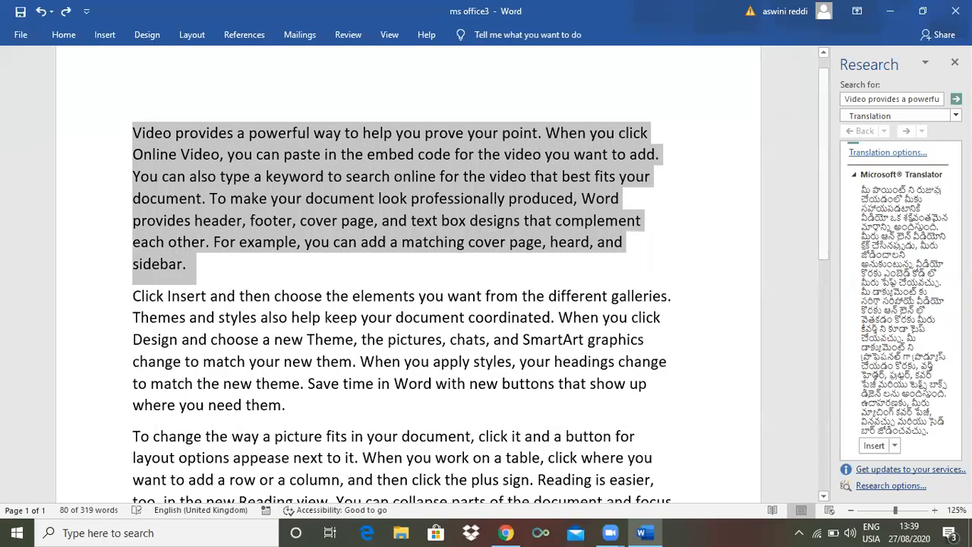
click(955, 61)
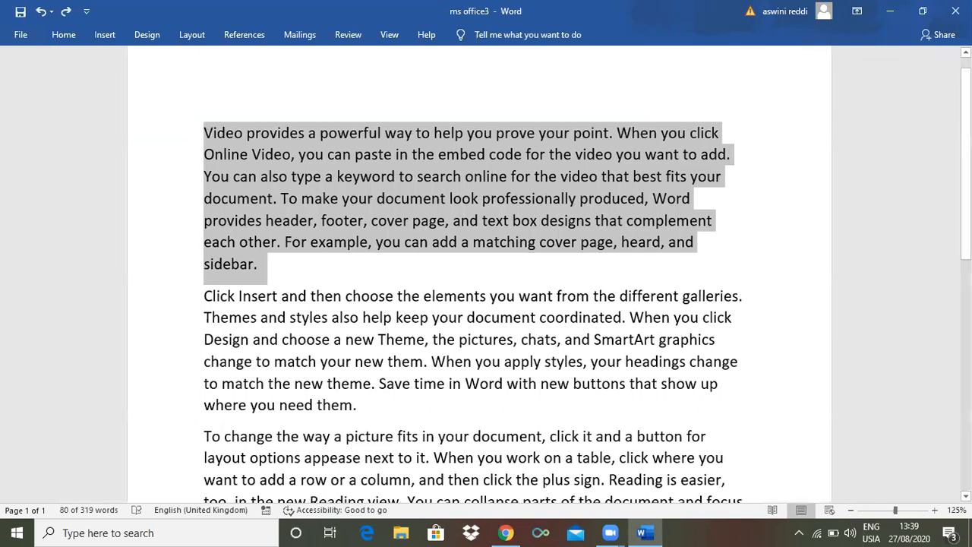
mouse_move(636, 170)
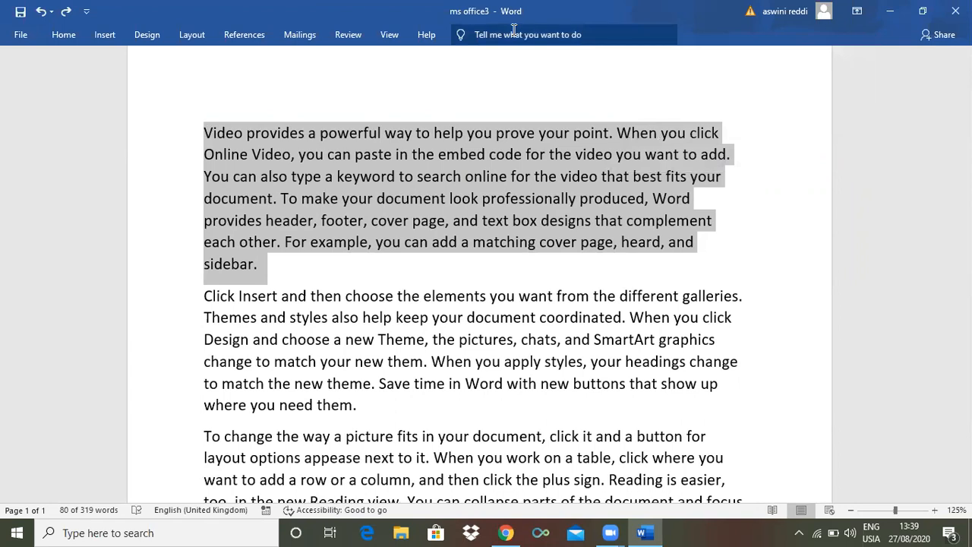
mouse_move(575, 148)
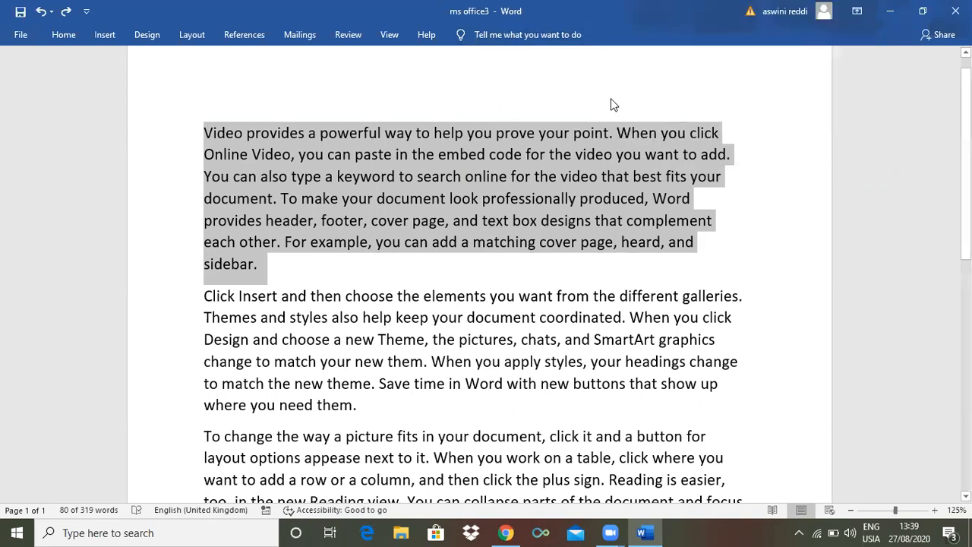
click(484, 269)
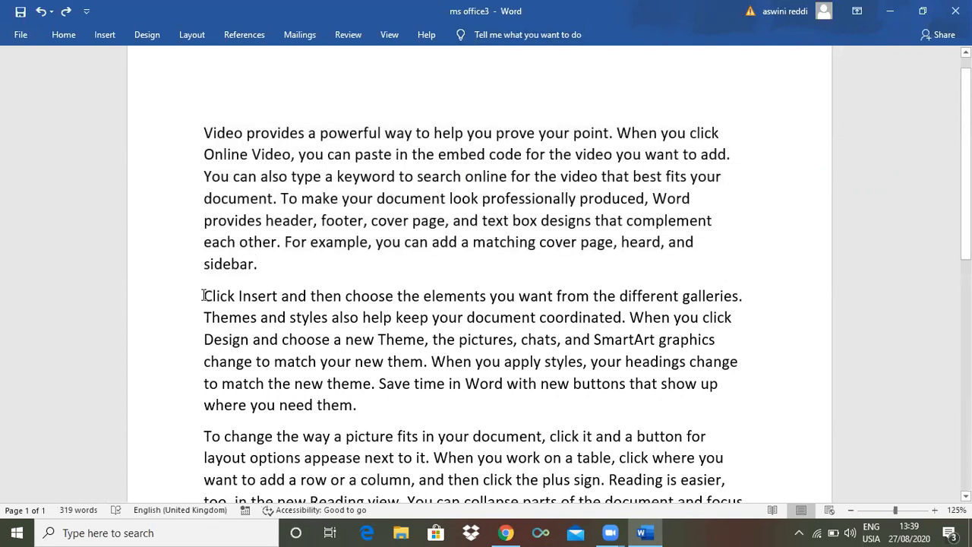
Mark the second paragraph's proofing language as Telugu and make Telugu the default language for new documents based on the NORMAL template
drag(203, 296, 360, 410)
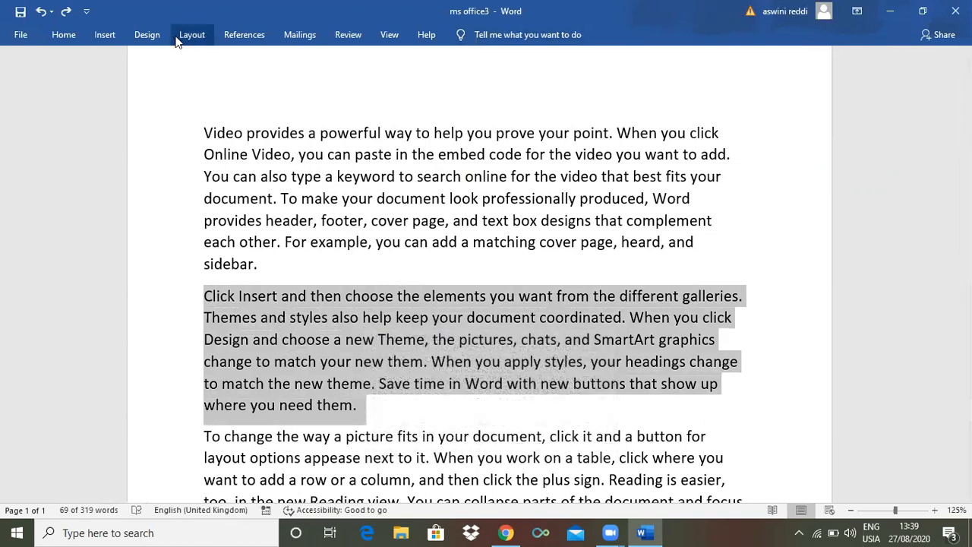
click(260, 329)
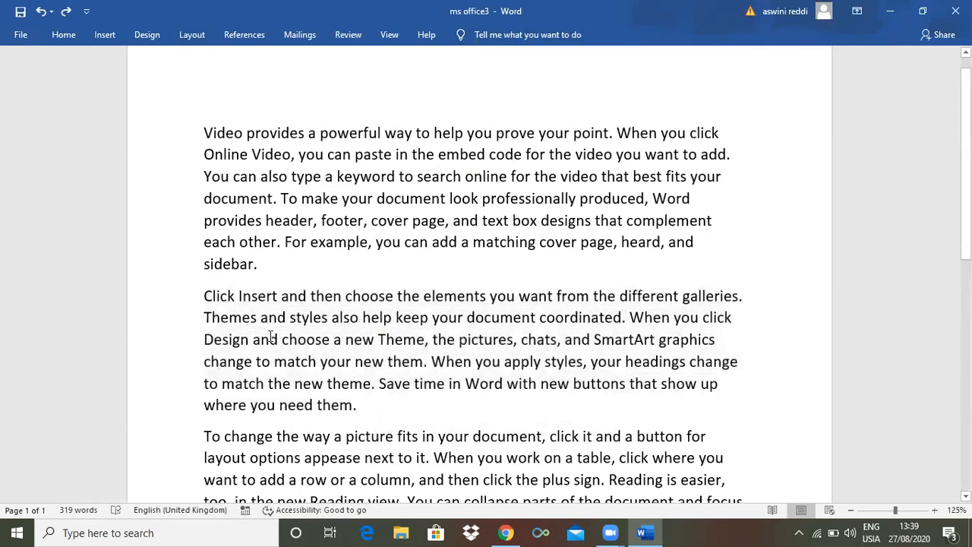
drag(204, 296, 357, 405)
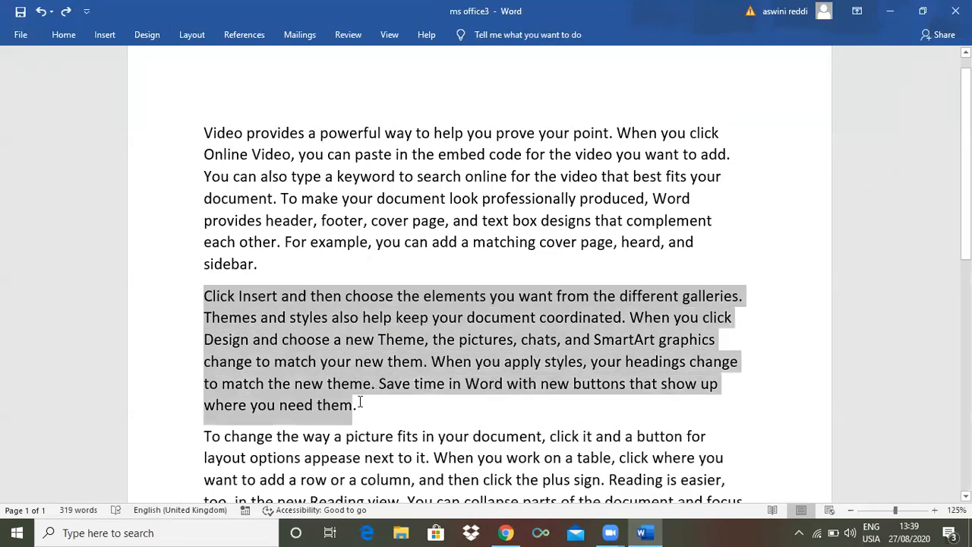
click(349, 35)
click(245, 91)
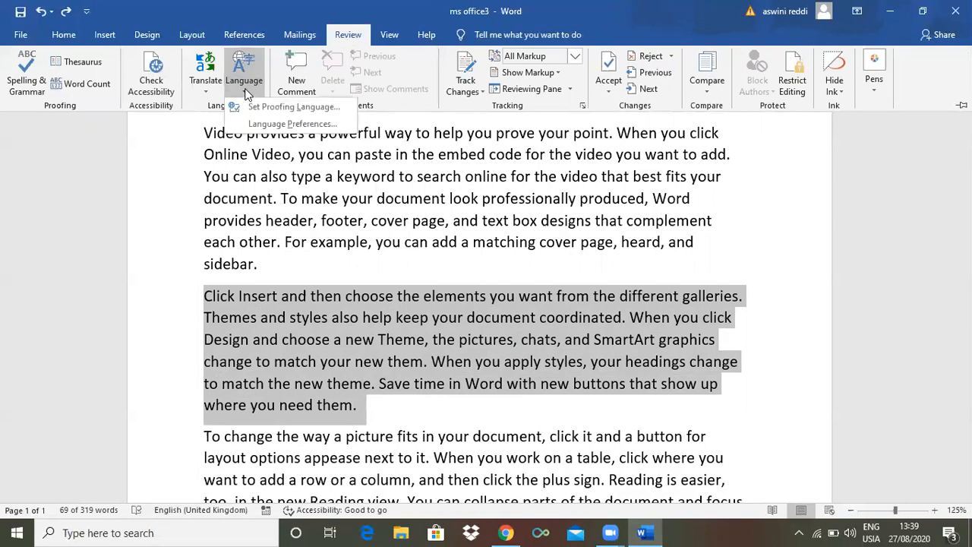
click(296, 107)
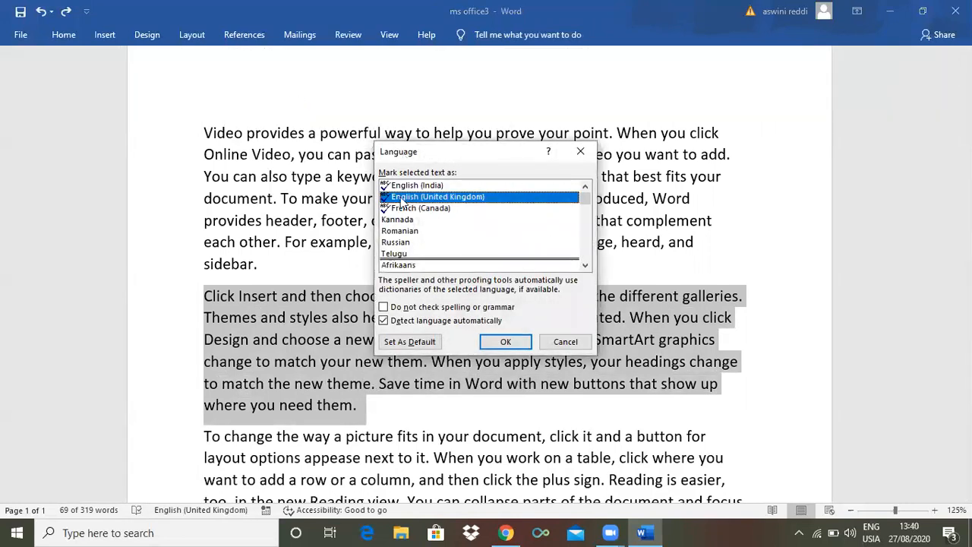
click(393, 255)
click(411, 343)
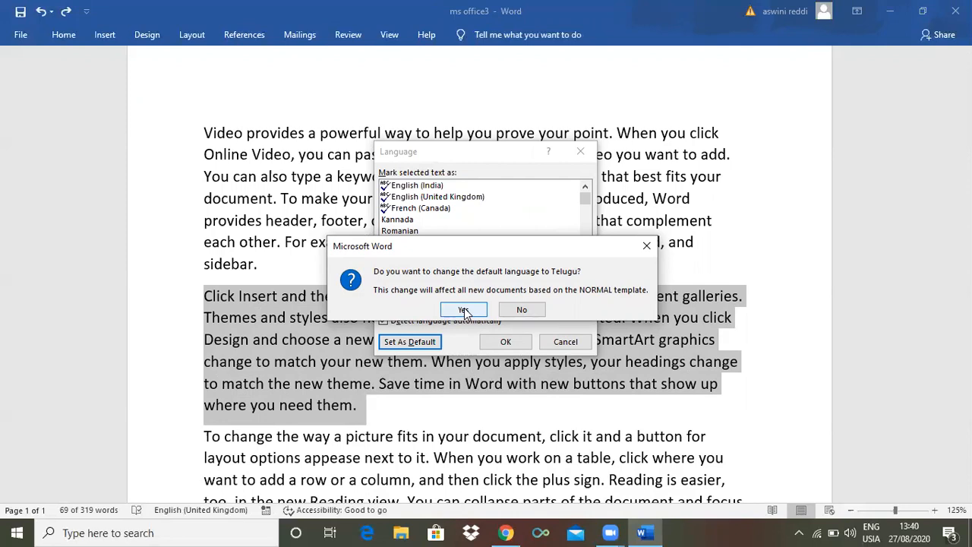
click(464, 310)
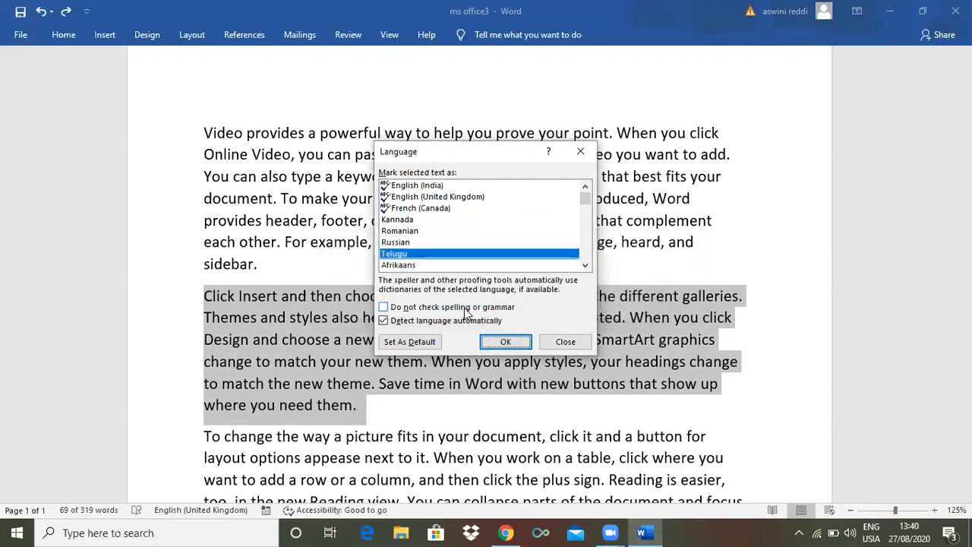
click(512, 343)
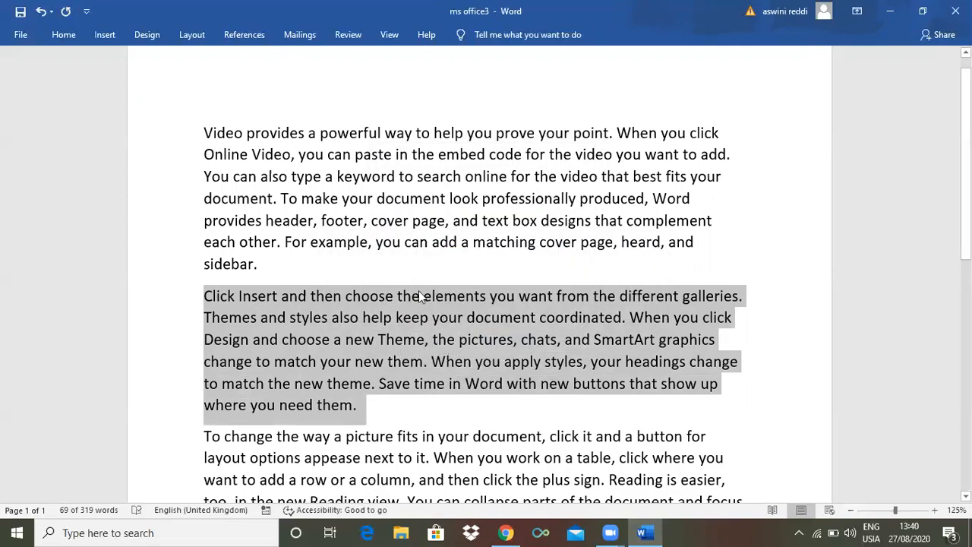
Expand the Mini Translator's Telugu translation of the second paragraph and insert it over the selected text
mouse_move(450, 330)
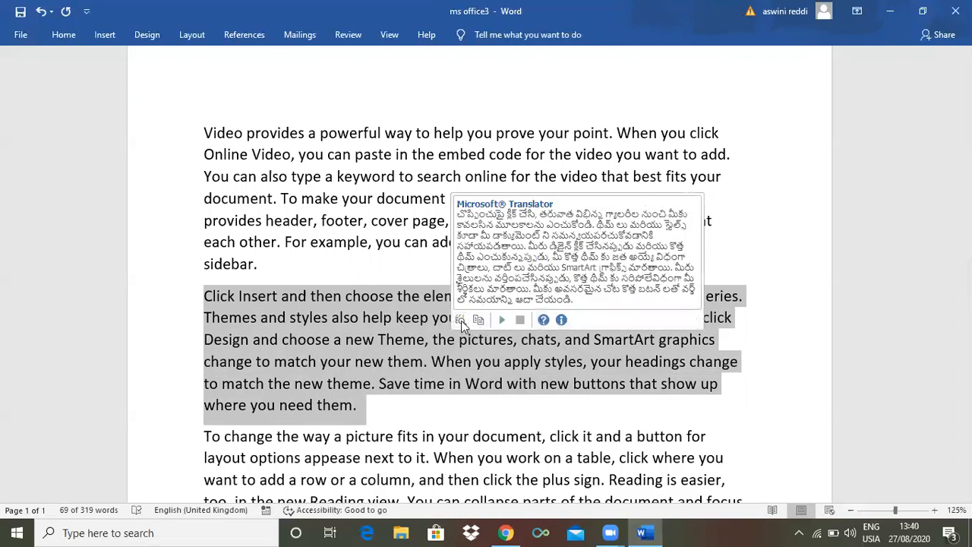
click(460, 324)
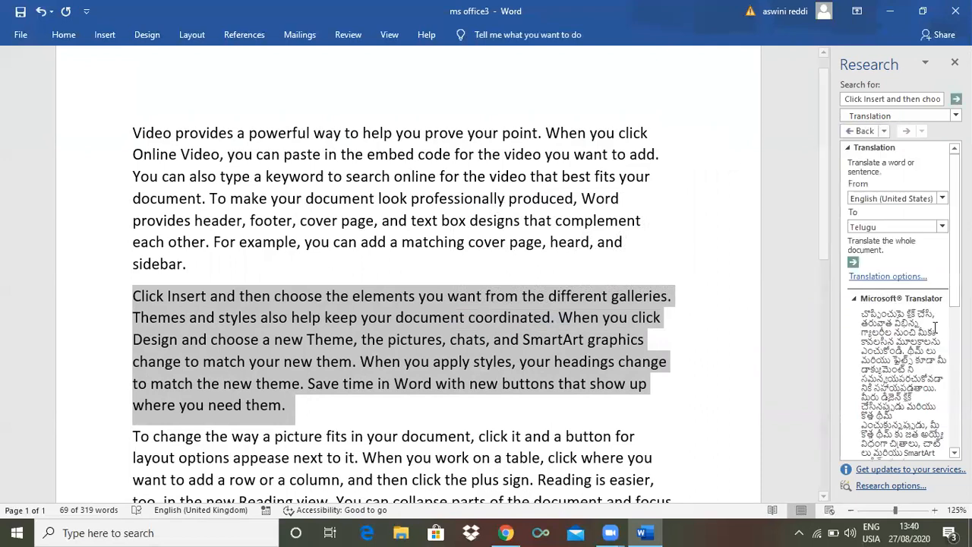
scroll(904, 303, down, 5)
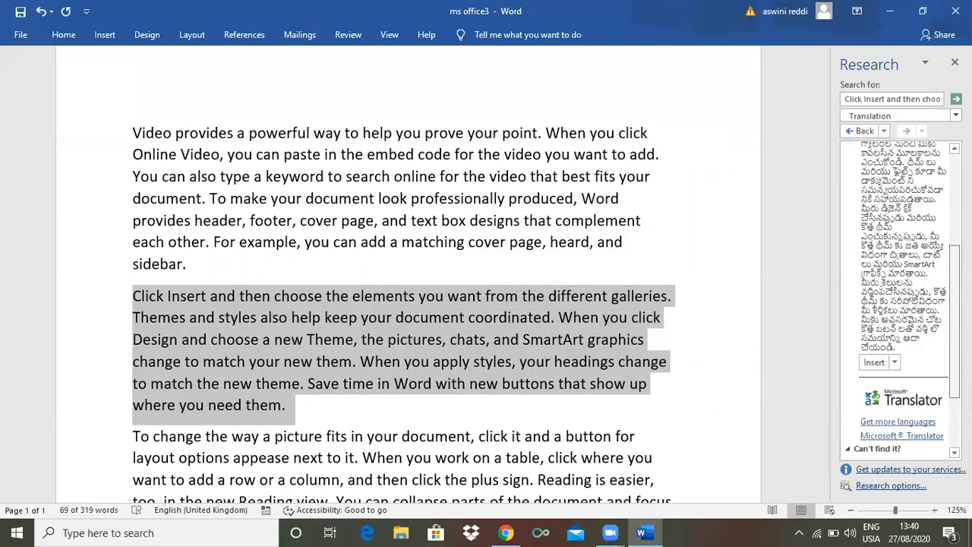
click(873, 363)
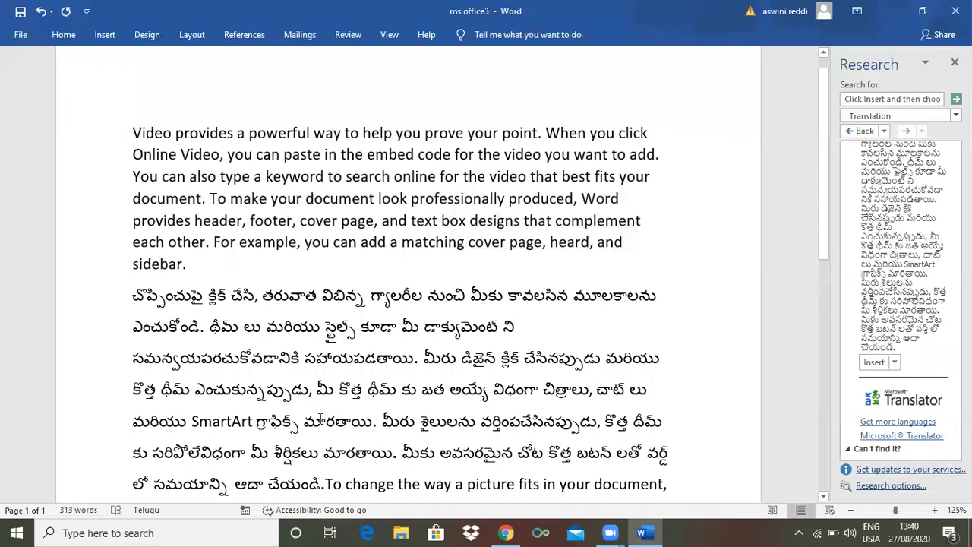
Undo the Telugu translation inserted over the second paragraph, close the Research results and deselect the paragraph
key(ctrl+z)
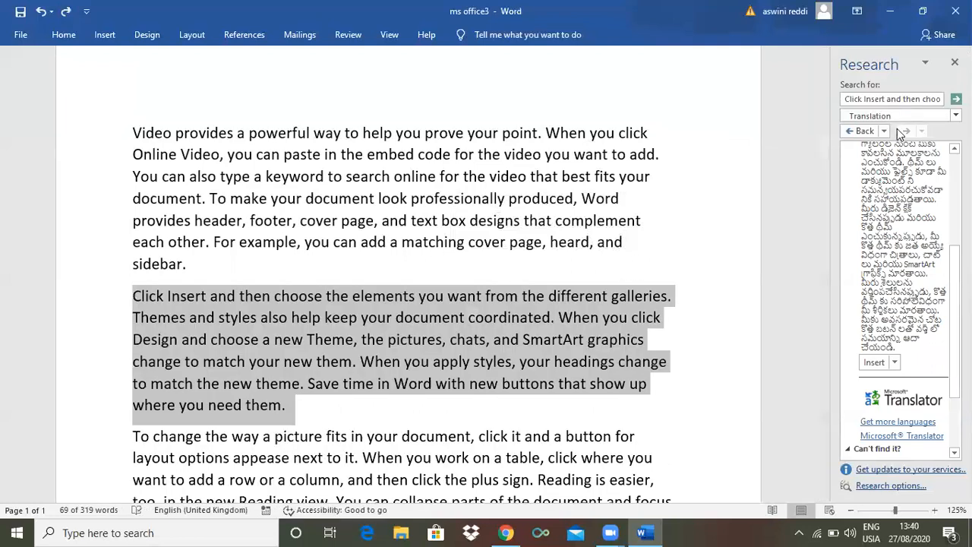
click(954, 62)
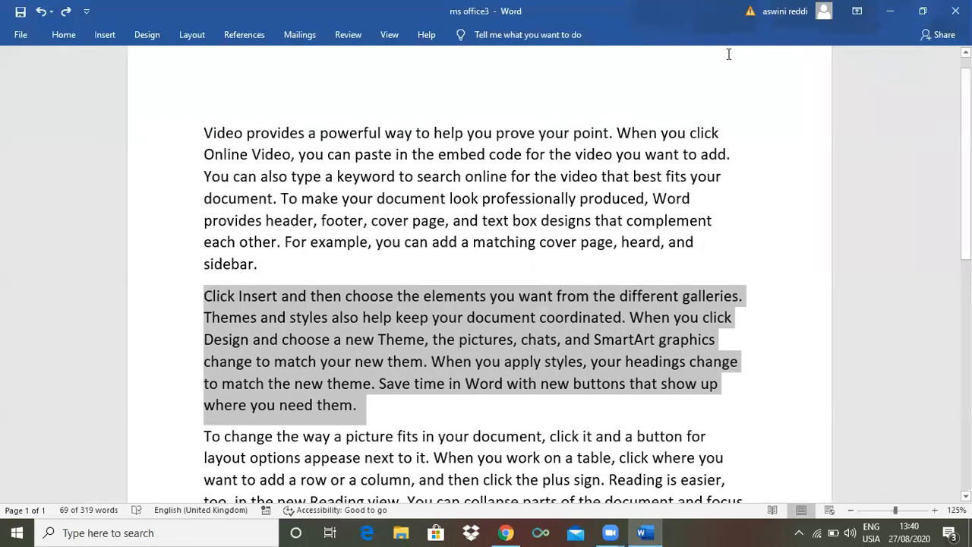
click(349, 35)
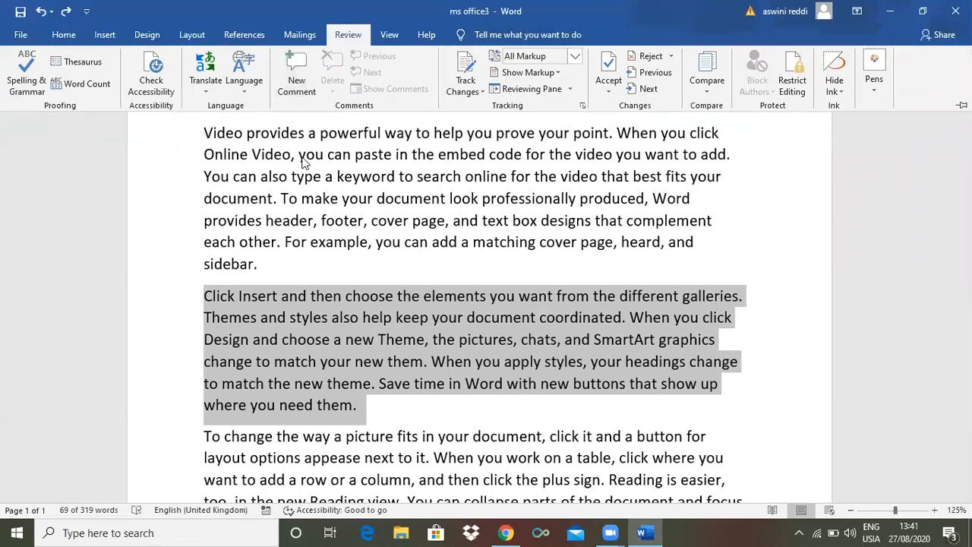
click(355, 158)
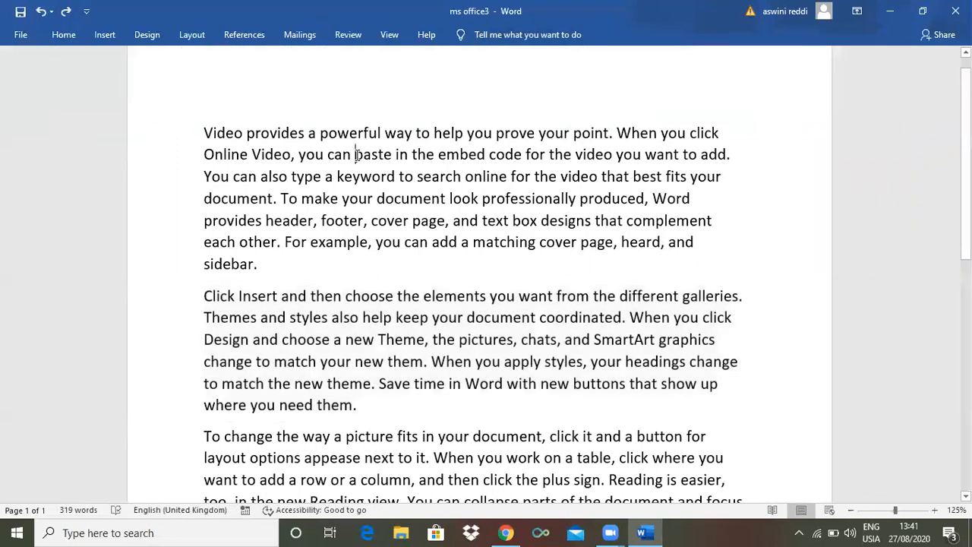
Add the comment "Very energetic" to the word "powerful" in the first paragraph
double_click(345, 136)
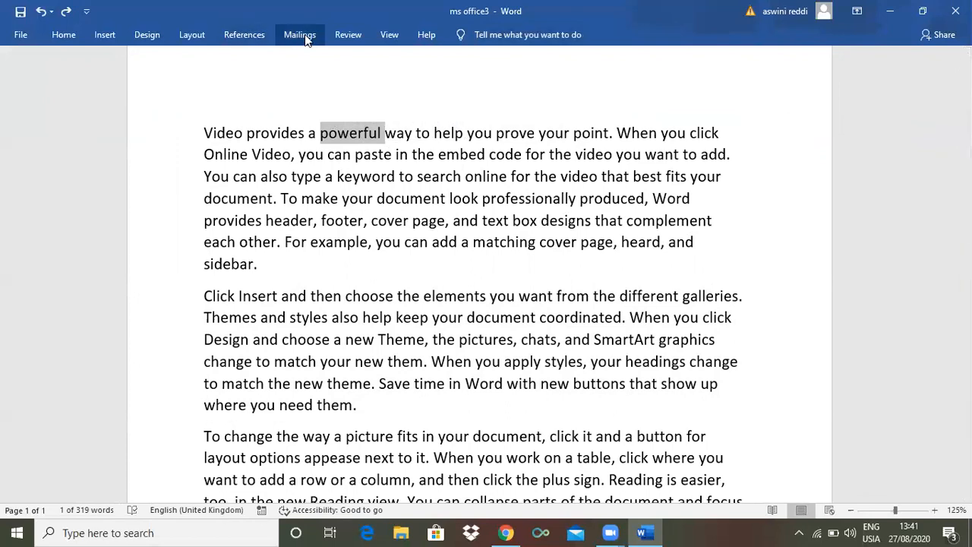
click(348, 34)
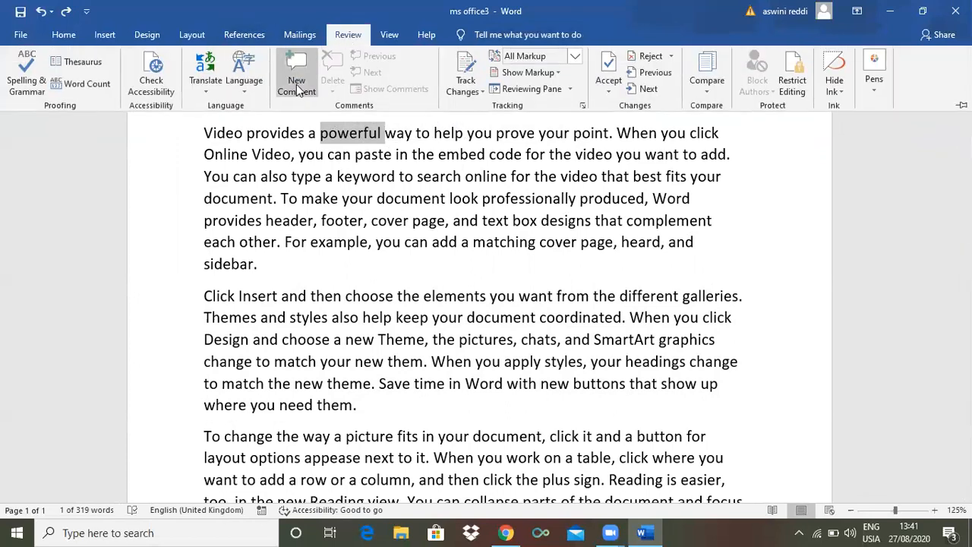
click(364, 30)
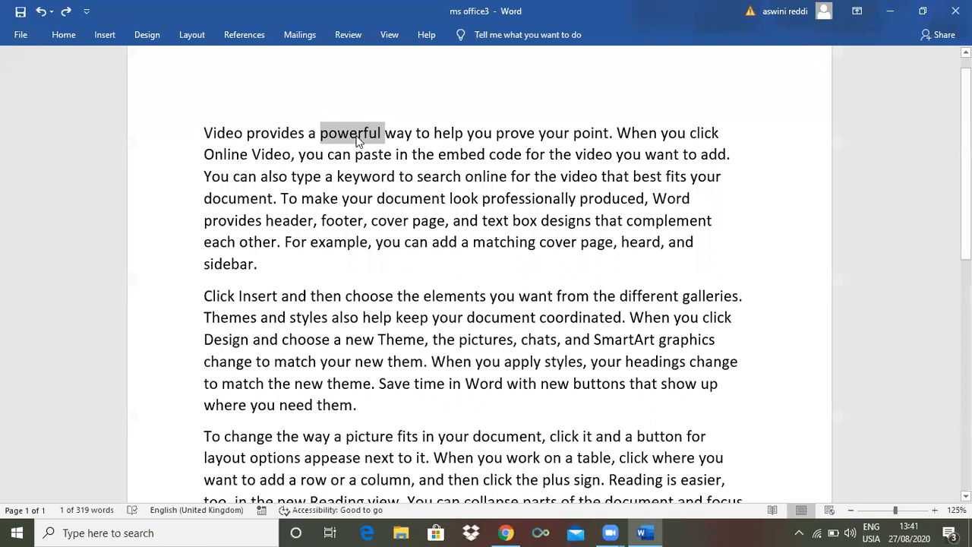
click(341, 35)
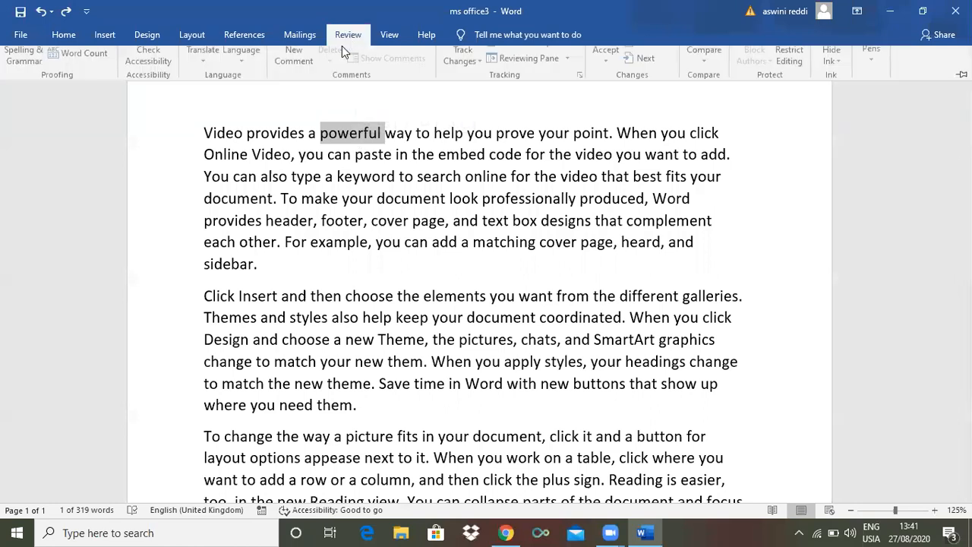
click(291, 80)
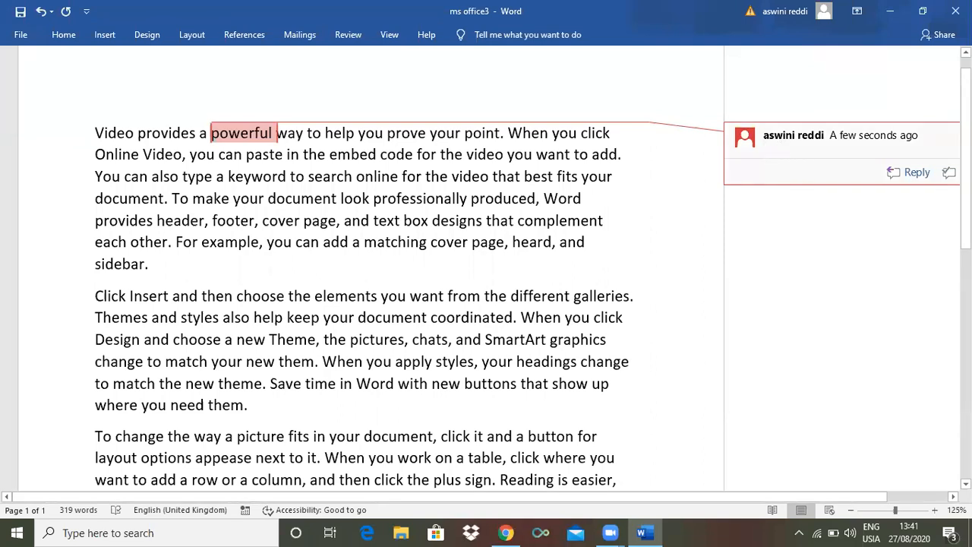
text(Very energetic)
Add the comment "pictures" to the word "designs" in the first paragraph
double_click(469, 221)
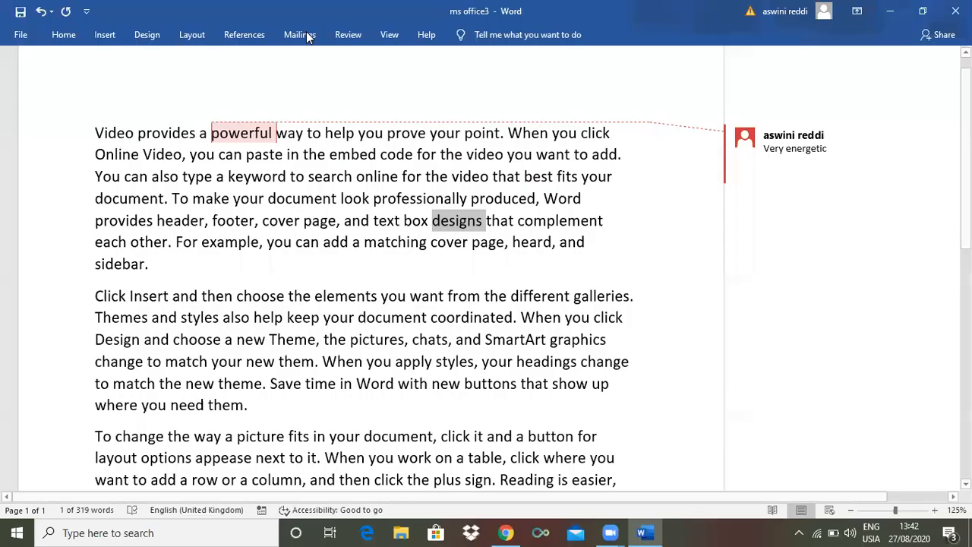
click(350, 38)
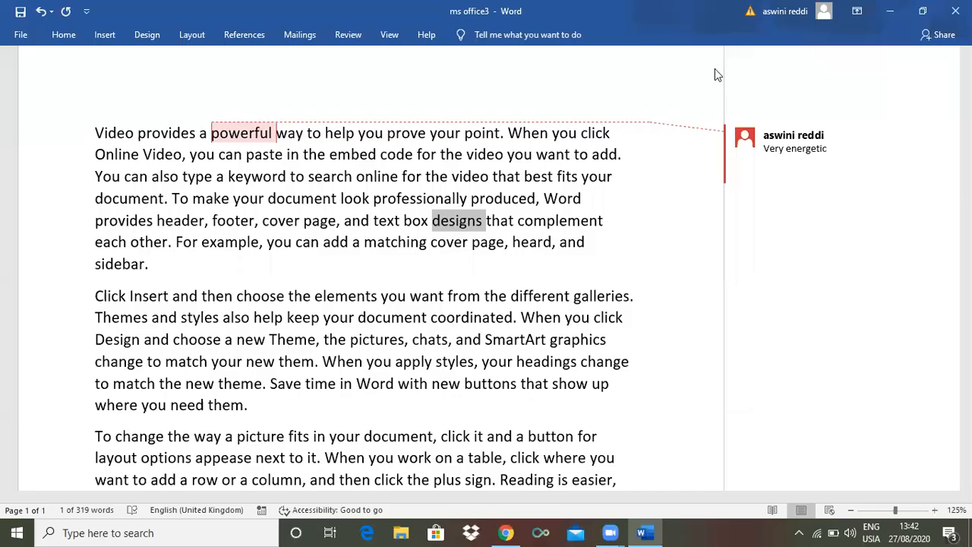
click(348, 34)
click(296, 78)
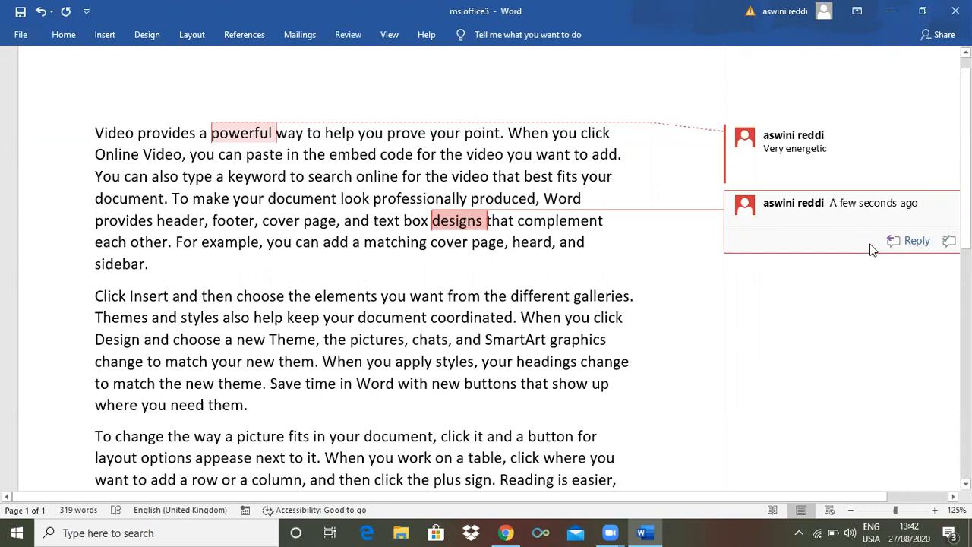
text(pictures)
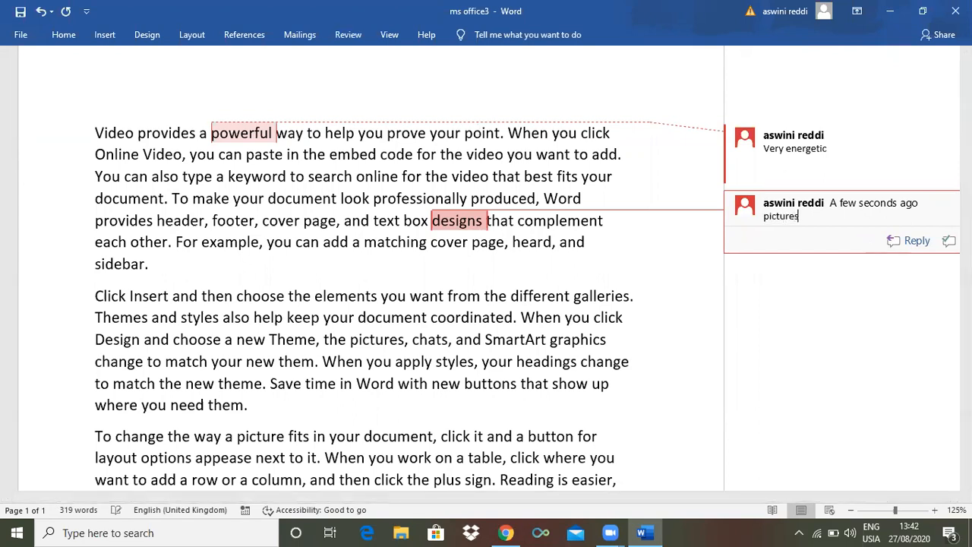
Add the comment "smart arts" to the word "styles" in the second paragraph
double_click(586, 297)
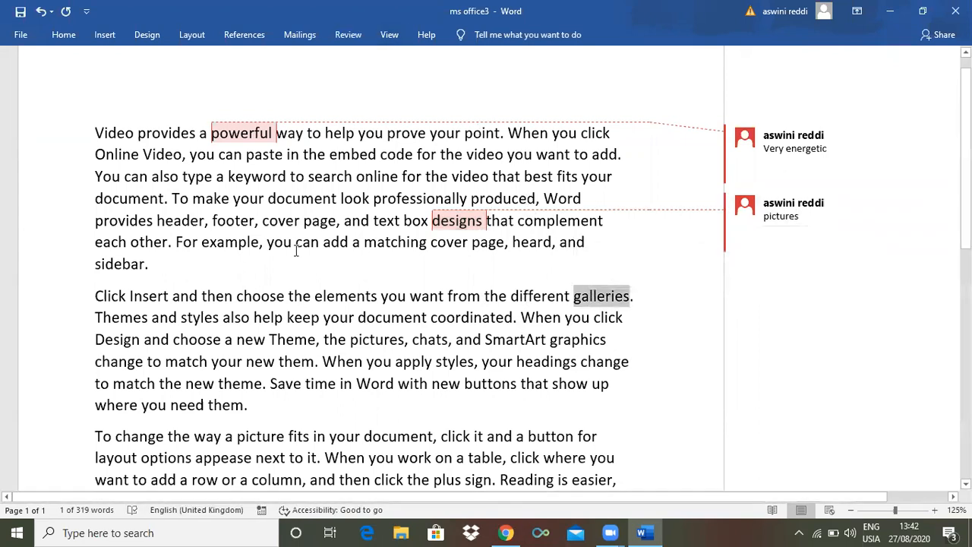
double_click(209, 319)
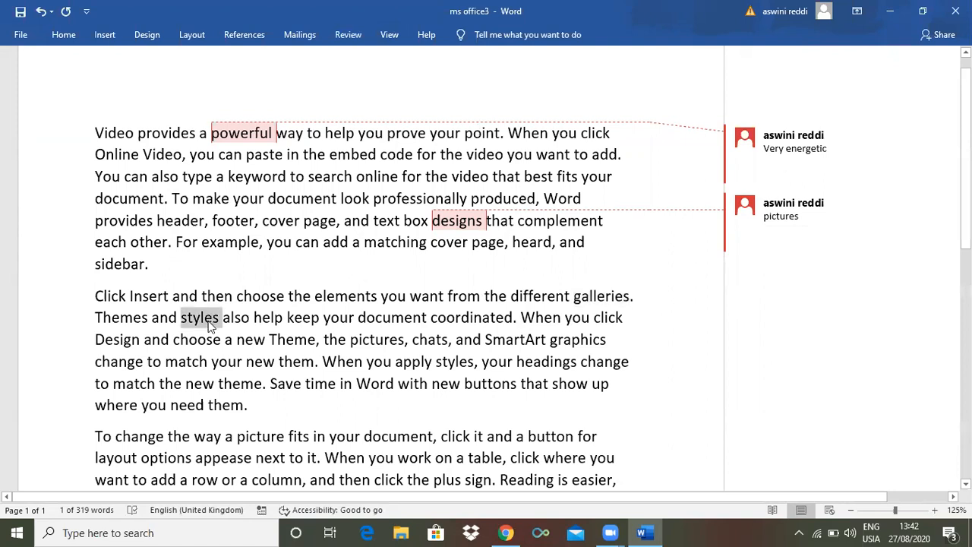
click(345, 35)
click(312, 93)
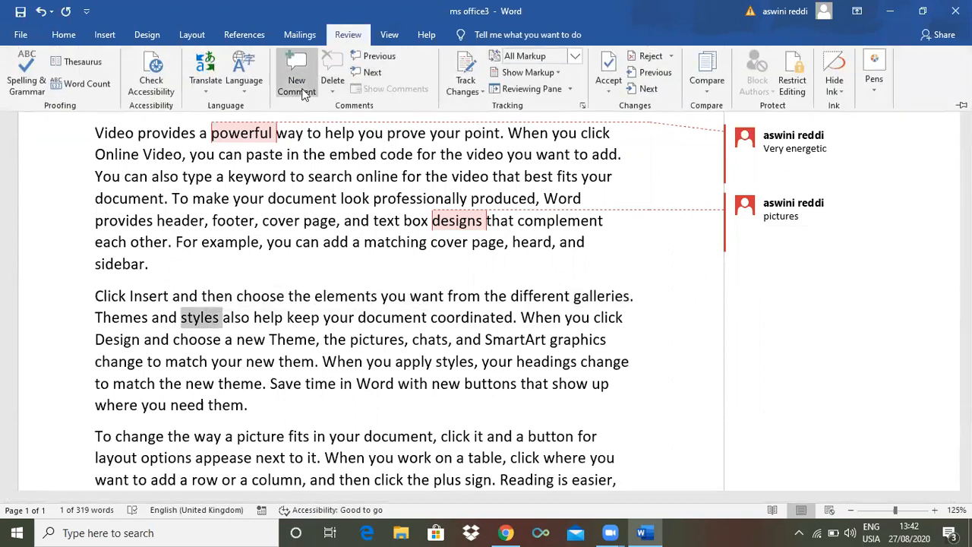
text(sn)
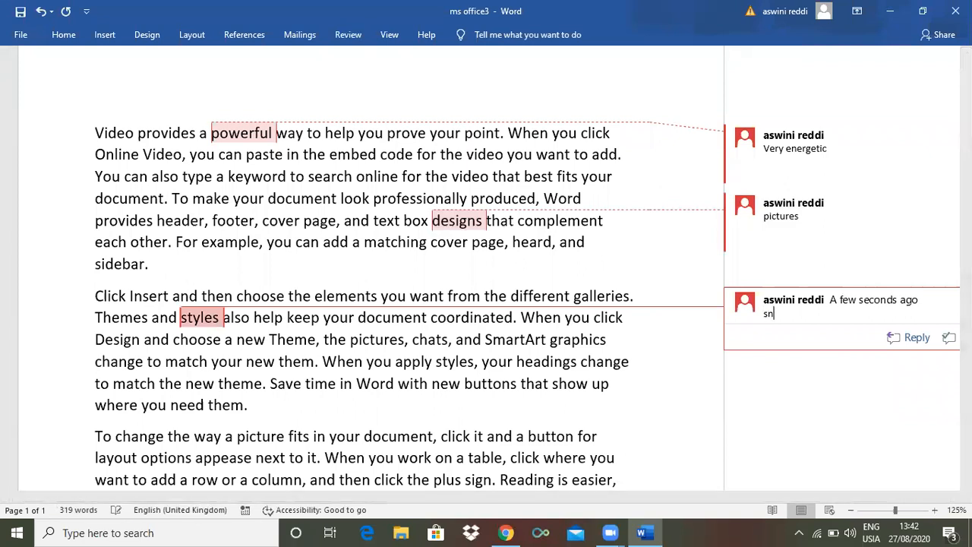
text(mart arts)
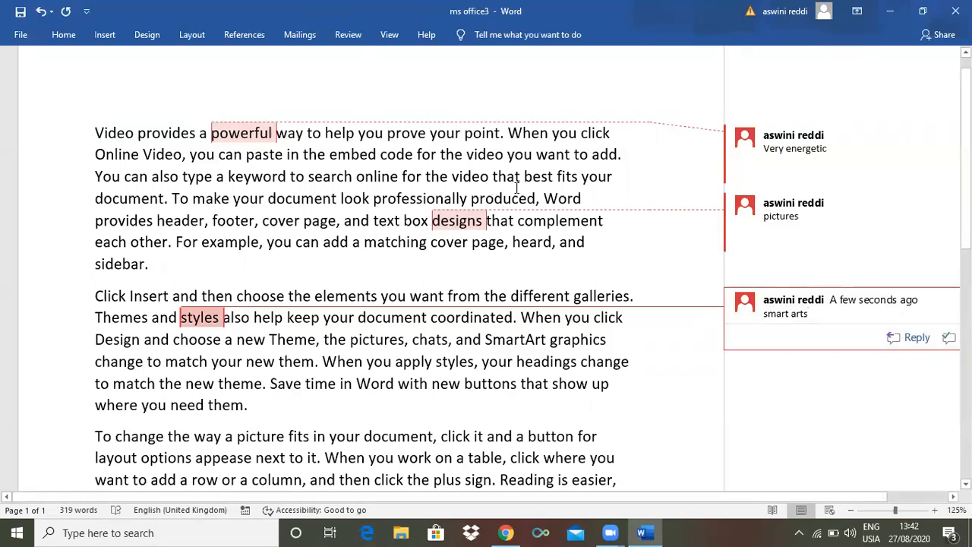
Step back through the comments to the one on "powerful", and forward to the one on "designs"
click(347, 35)
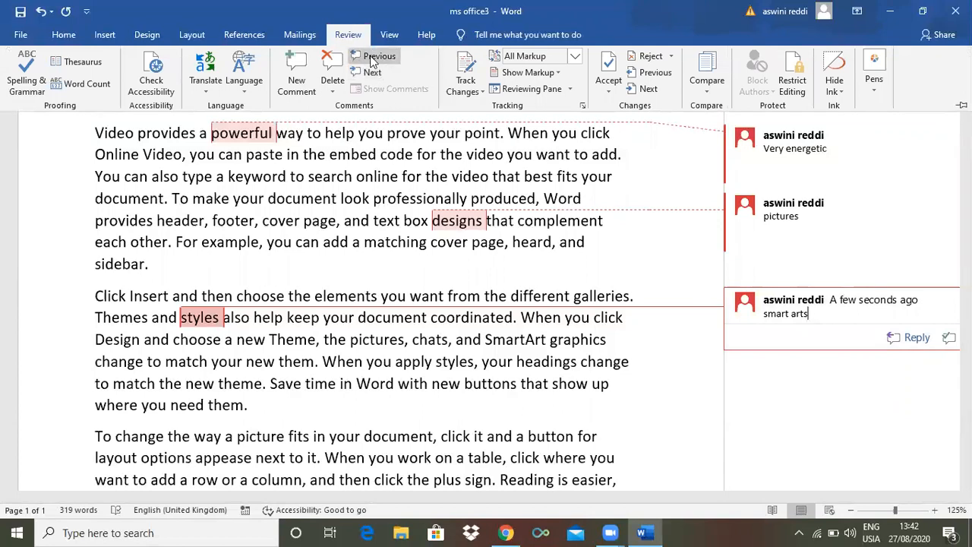
click(367, 63)
click(371, 61)
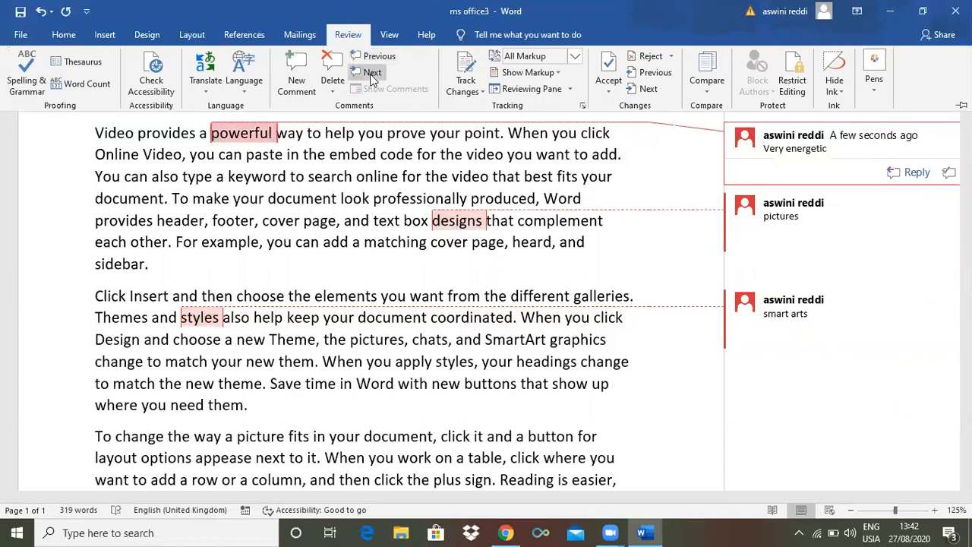
click(371, 73)
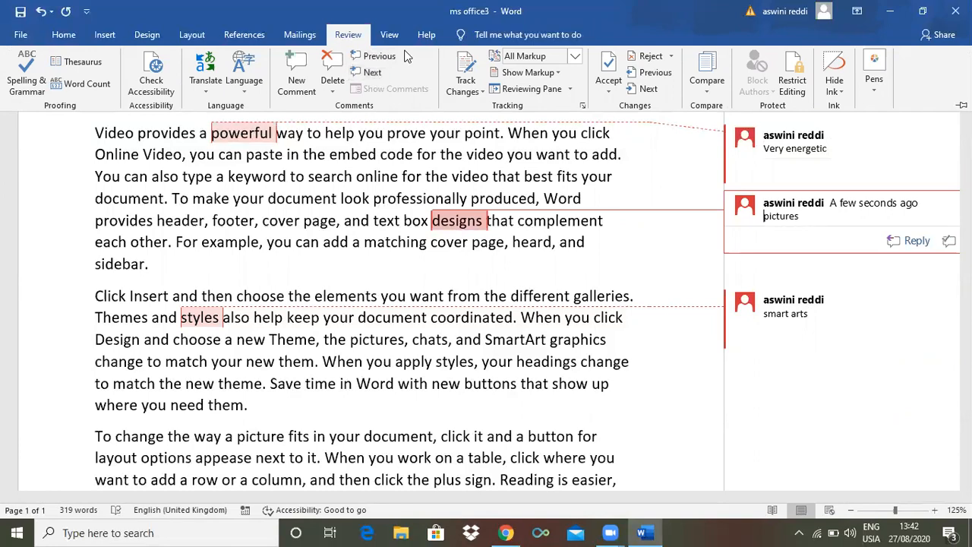
key(ctrl+F1)
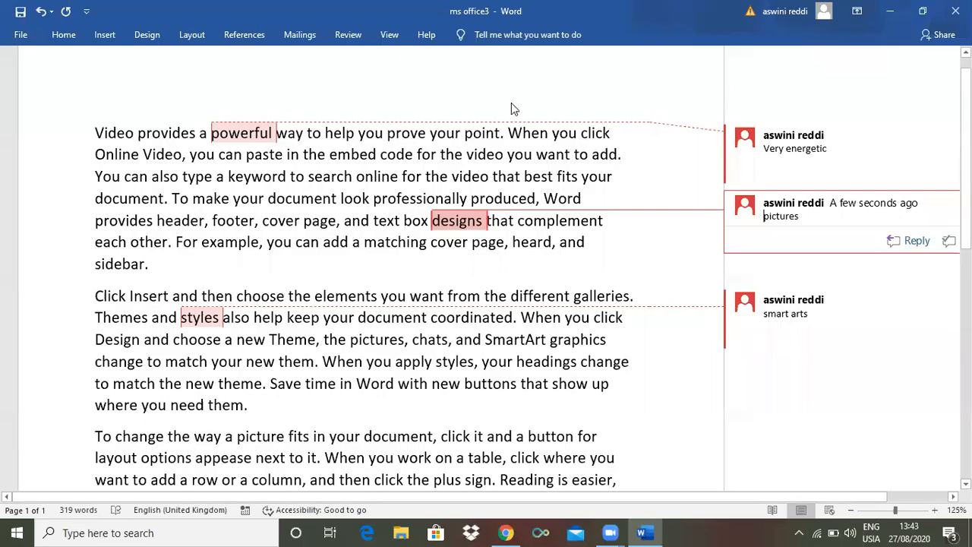
Delete the comments on "designs" and "powerful" in the first paragraph
click(348, 35)
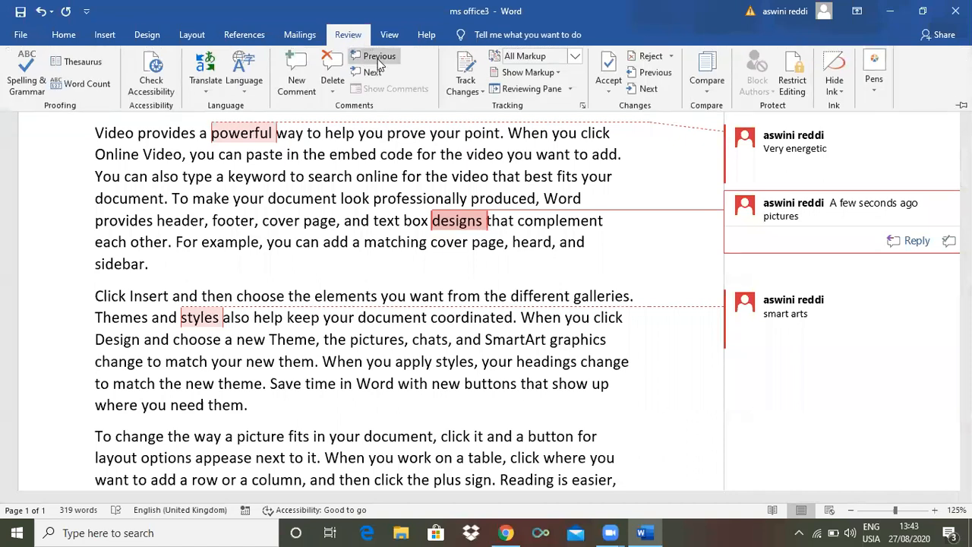
click(371, 58)
click(372, 72)
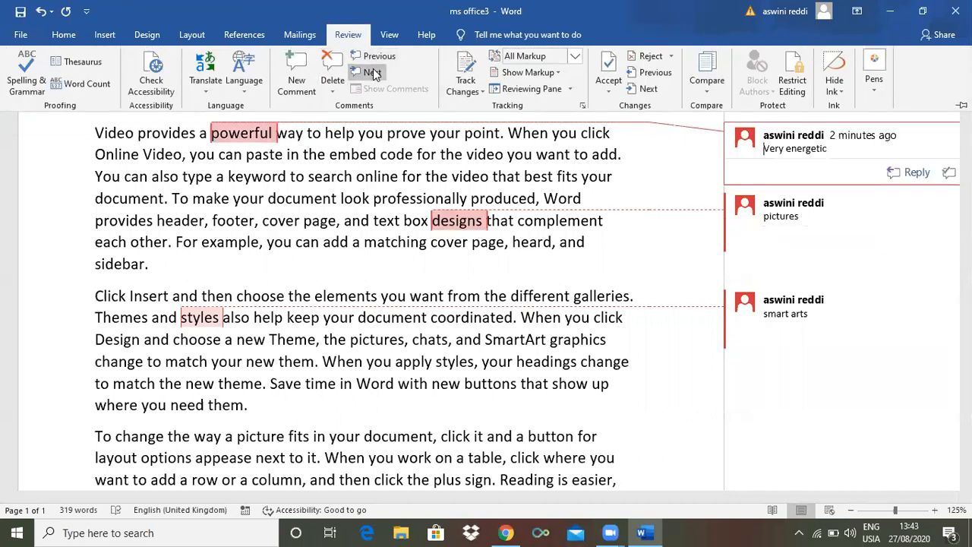
click(332, 70)
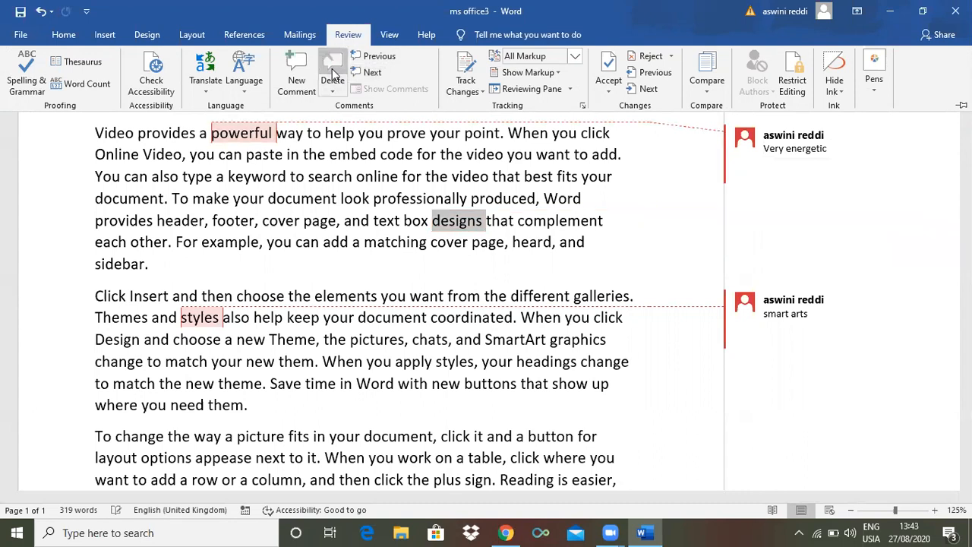
click(375, 59)
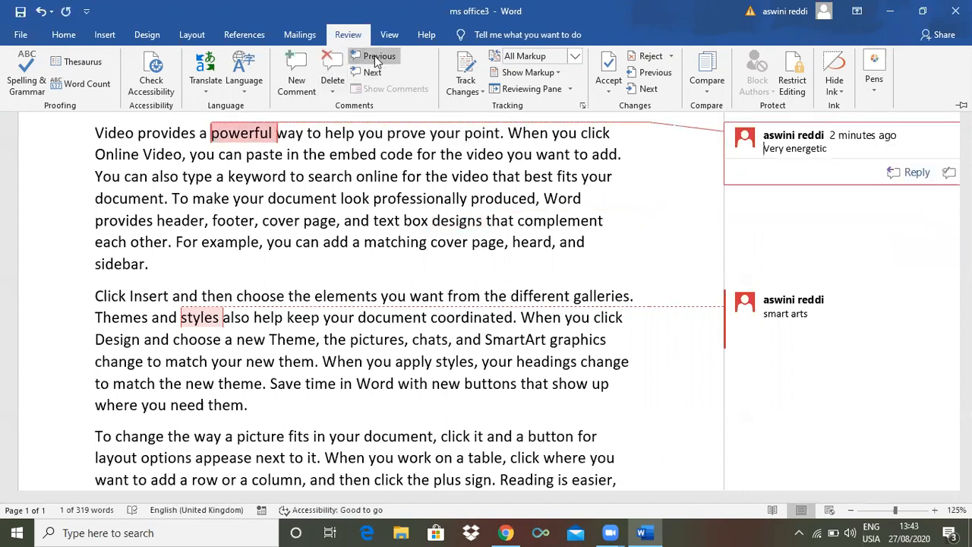
click(332, 69)
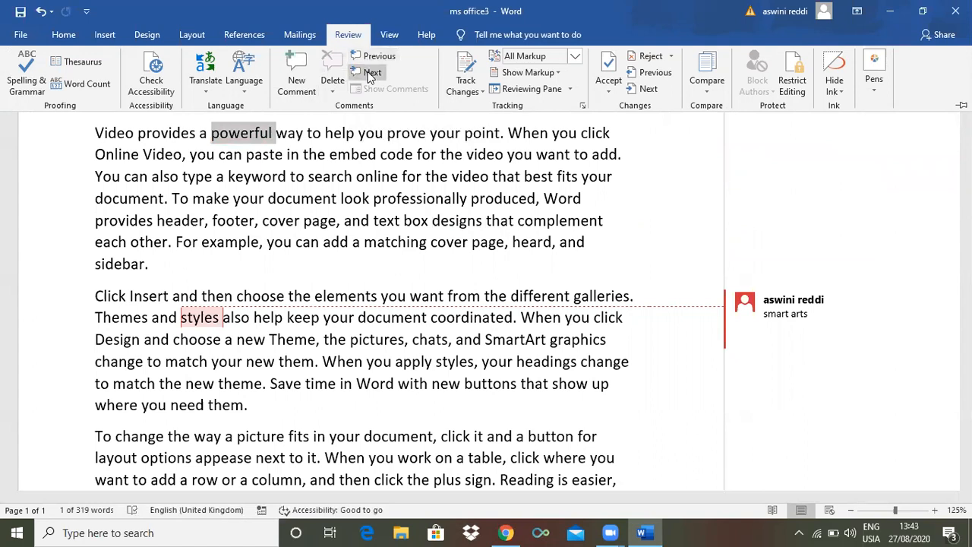
Move to the comment on "styles" and delete all comments in the document
click(371, 75)
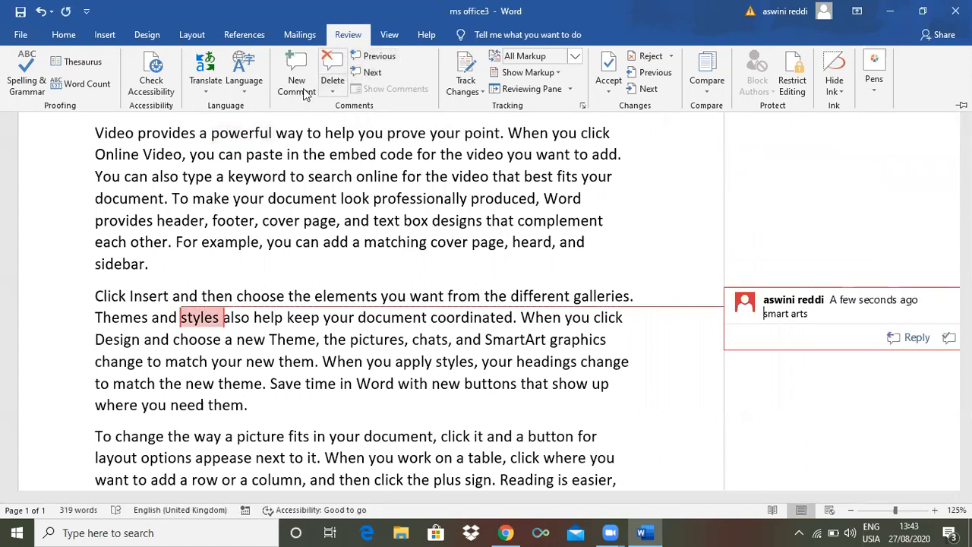
click(416, 11)
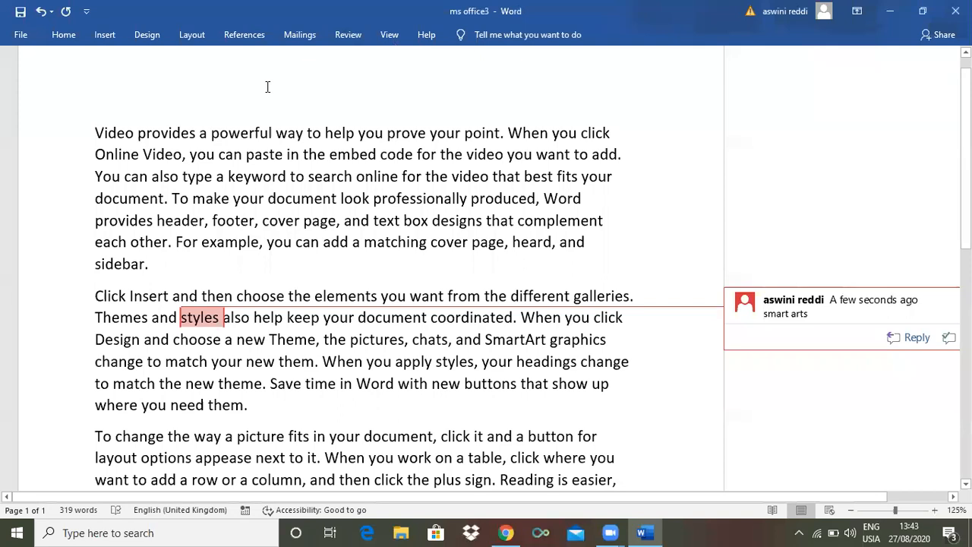
click(337, 39)
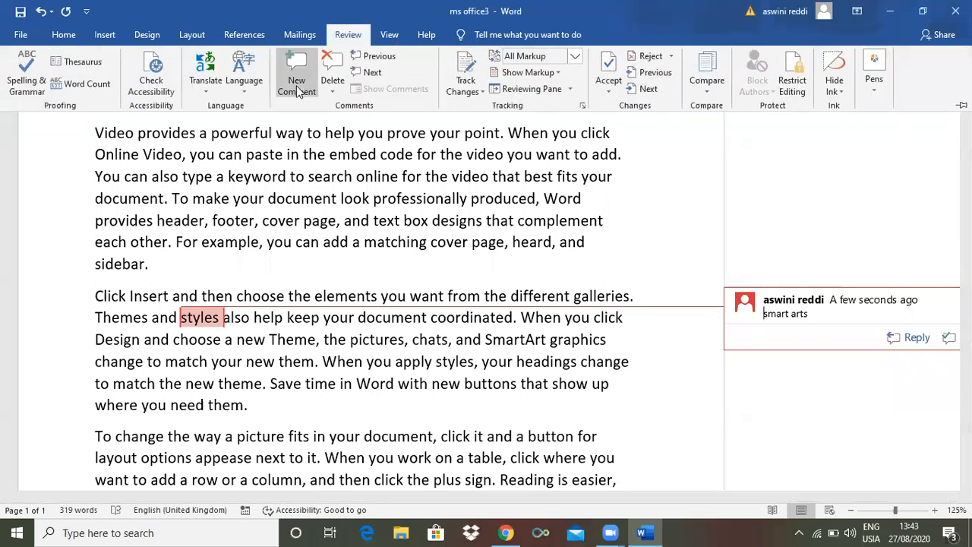
click(332, 88)
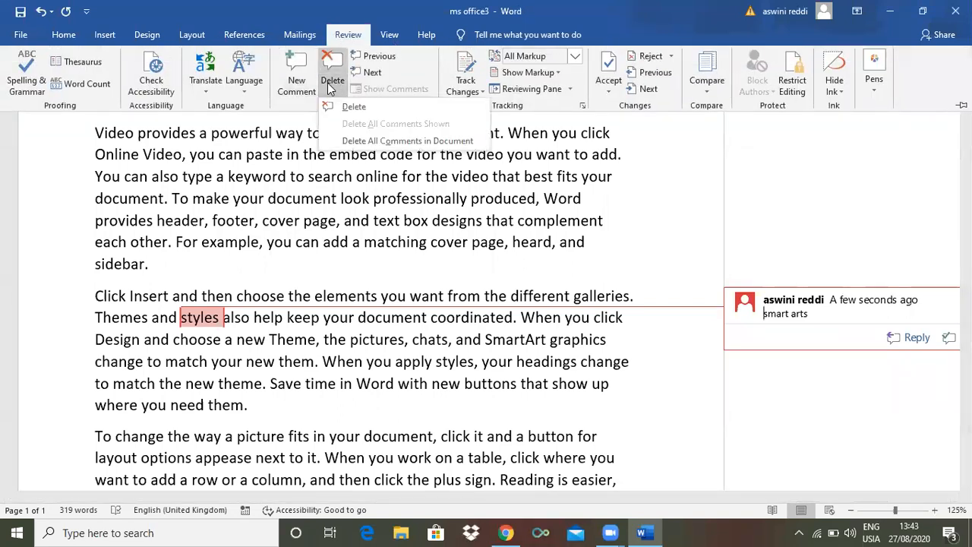
click(380, 141)
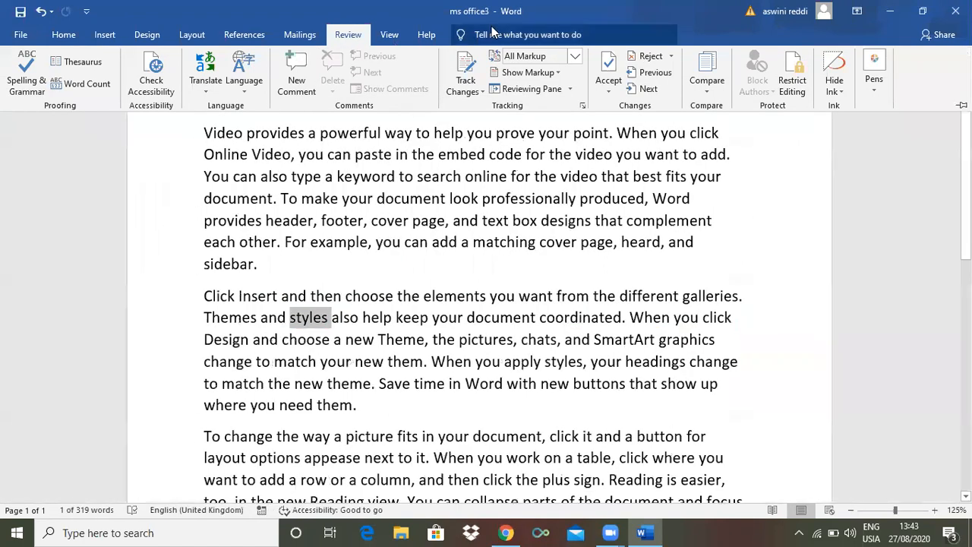
key(ctrl+F1)
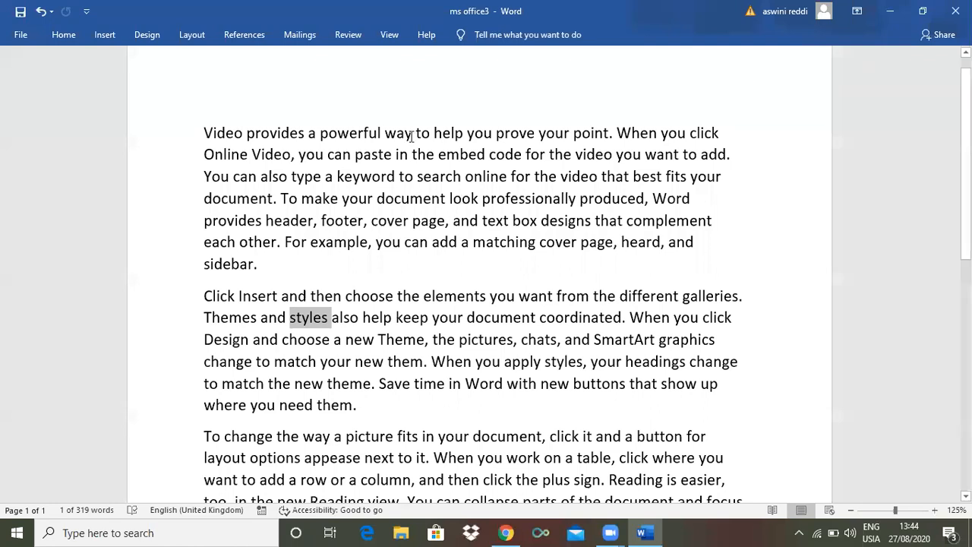
click(354, 36)
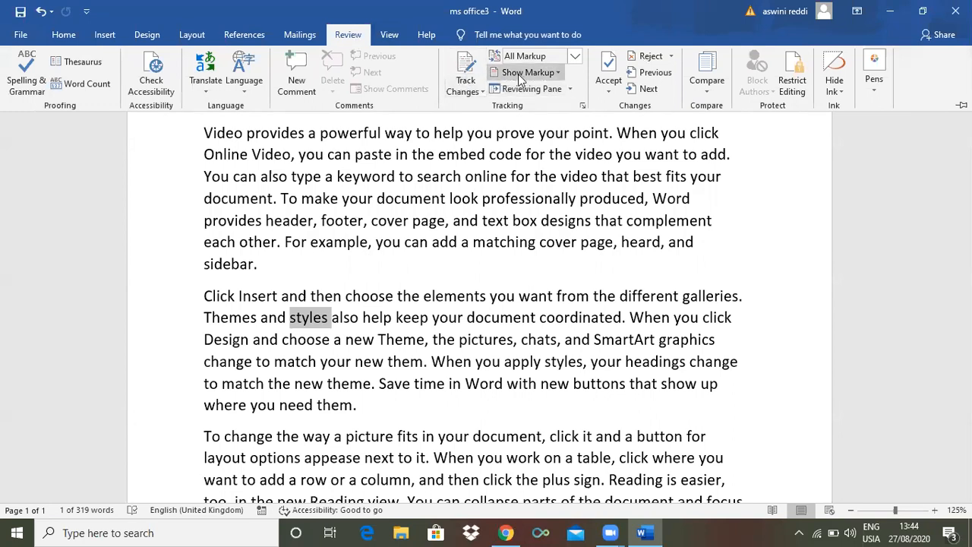
click(632, 220)
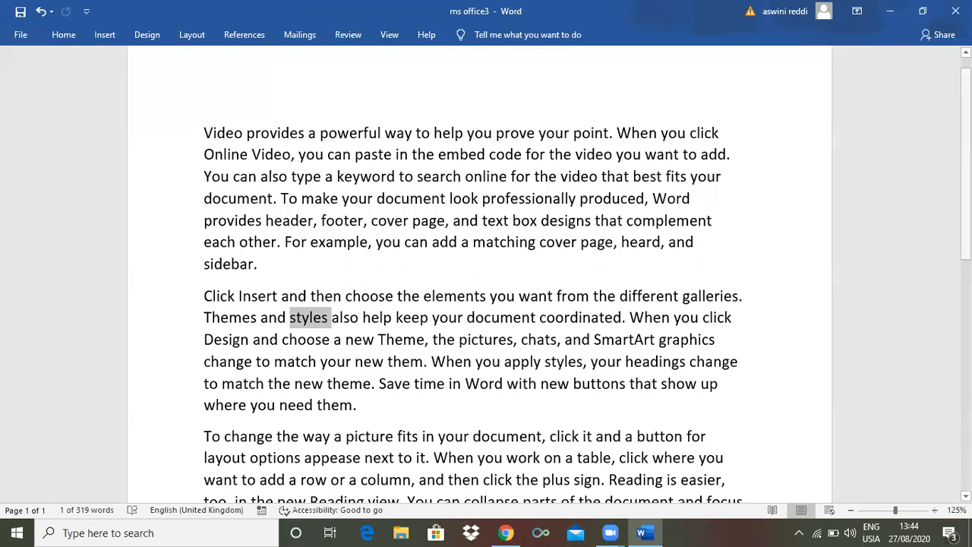
Delete the words "help", "produced" and "each other" from the first paragraph
scroll(555, 173, up, 1)
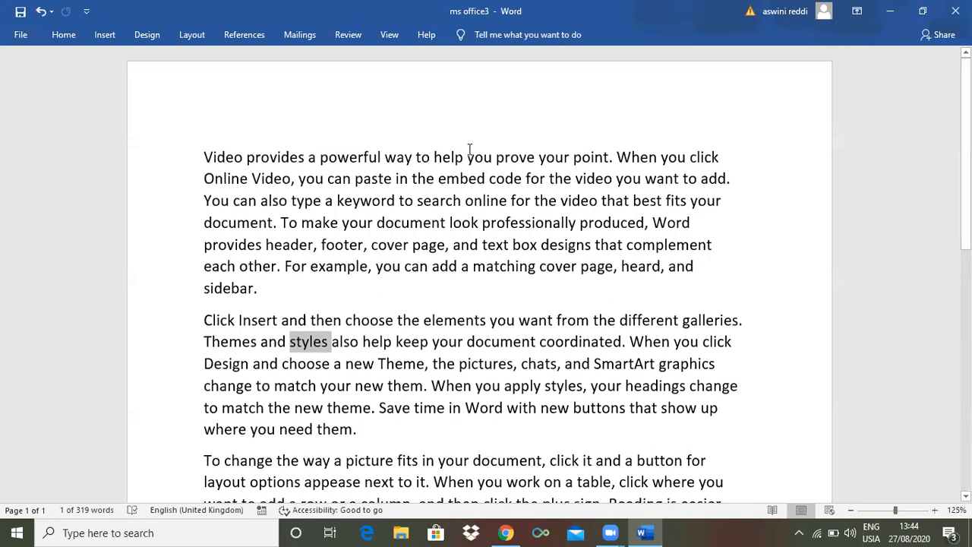
drag(465, 157, 434, 157)
key(Delete)
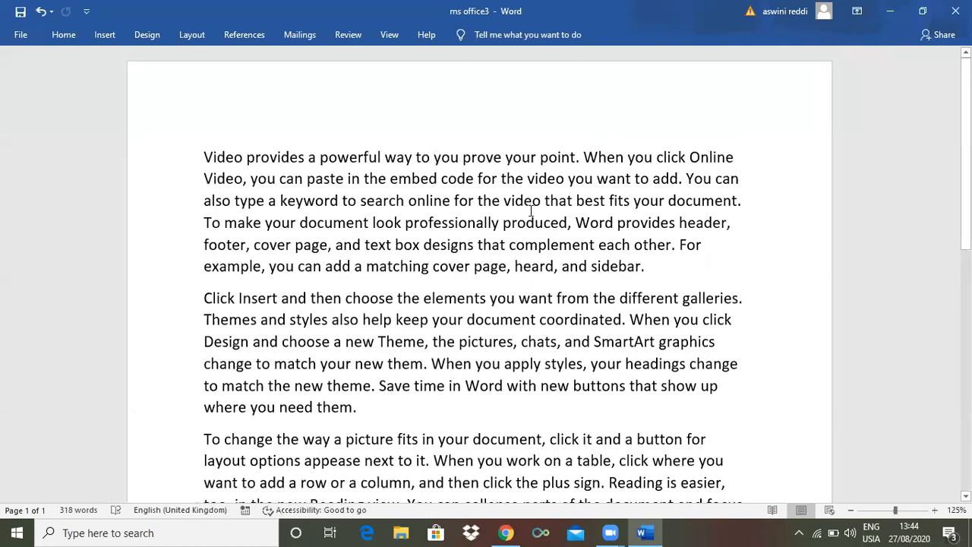
drag(568, 222, 502, 224)
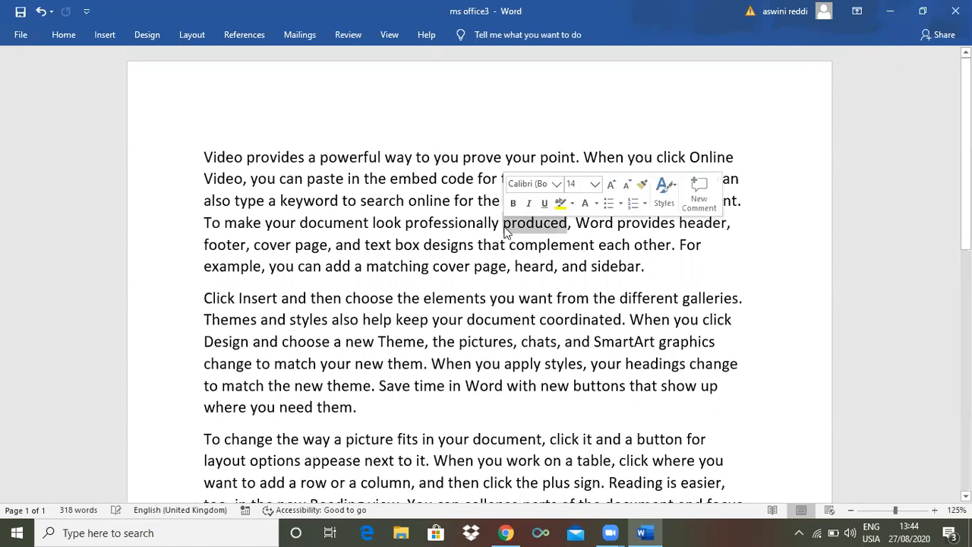
key(Delete)
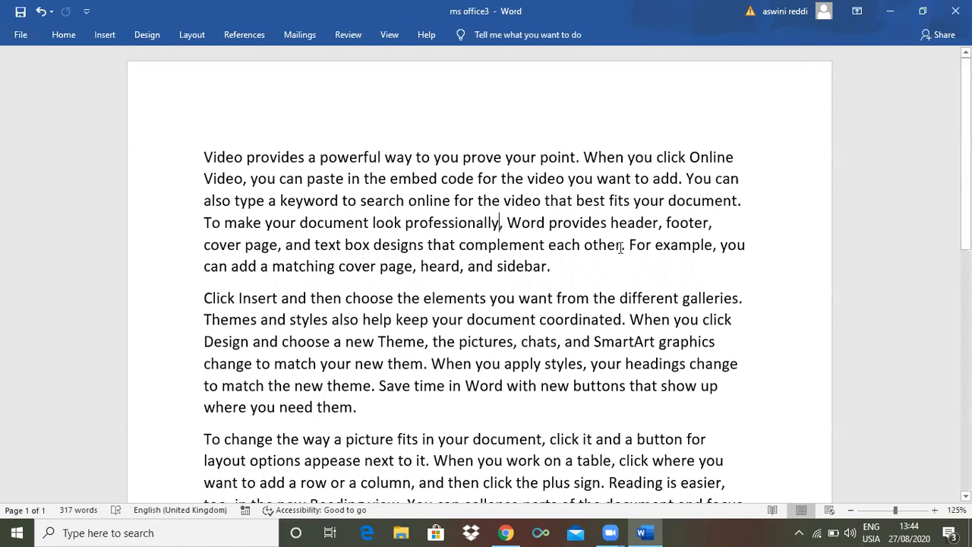
drag(621, 247, 565, 253)
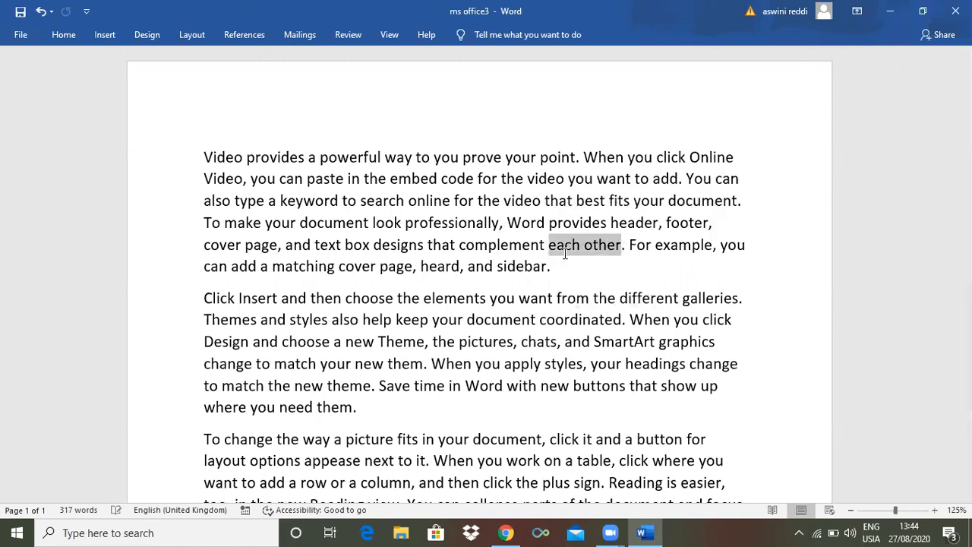
key(Delete)
Delete "from", "chats," and "your headings" from the second paragraph
double_click(565, 298)
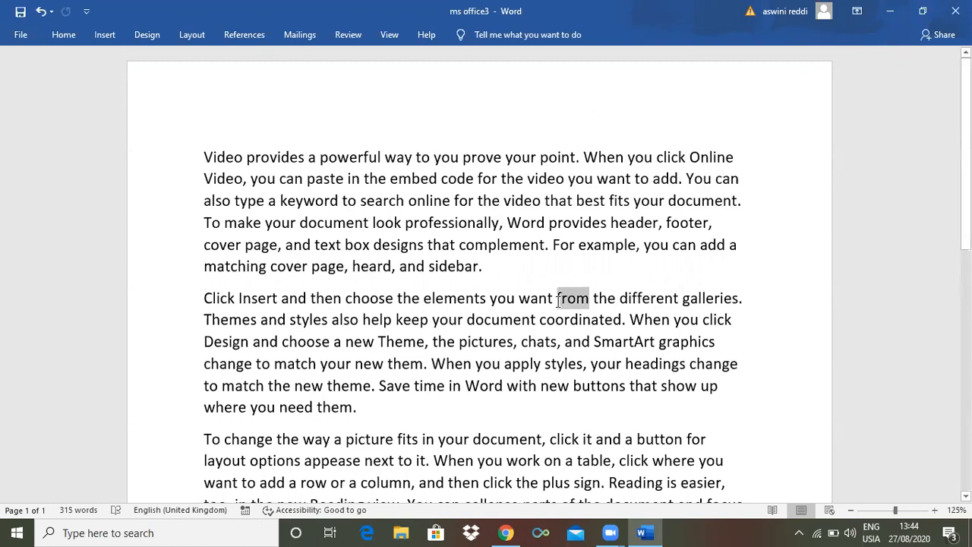
key(Delete)
drag(563, 341, 512, 341)
key(Delete)
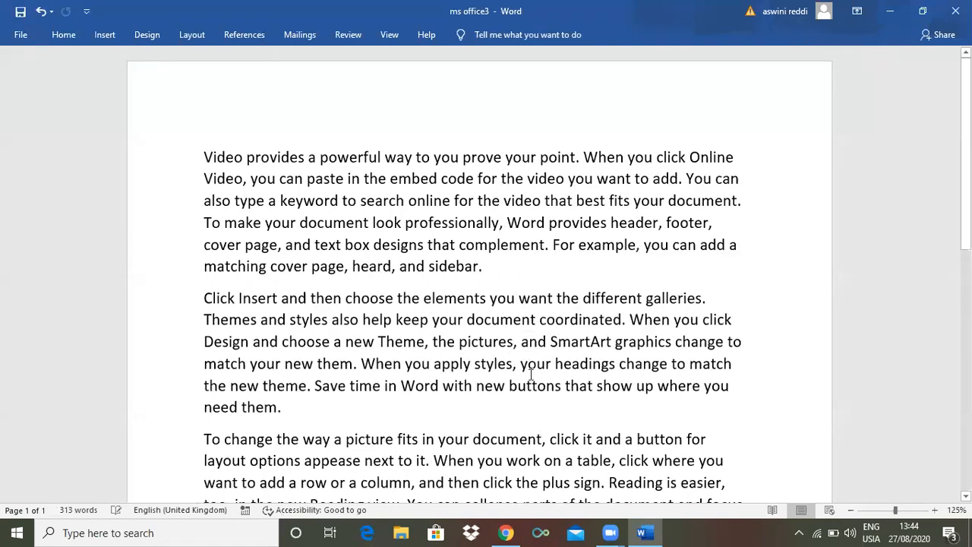
drag(616, 366, 523, 369)
key(Delete)
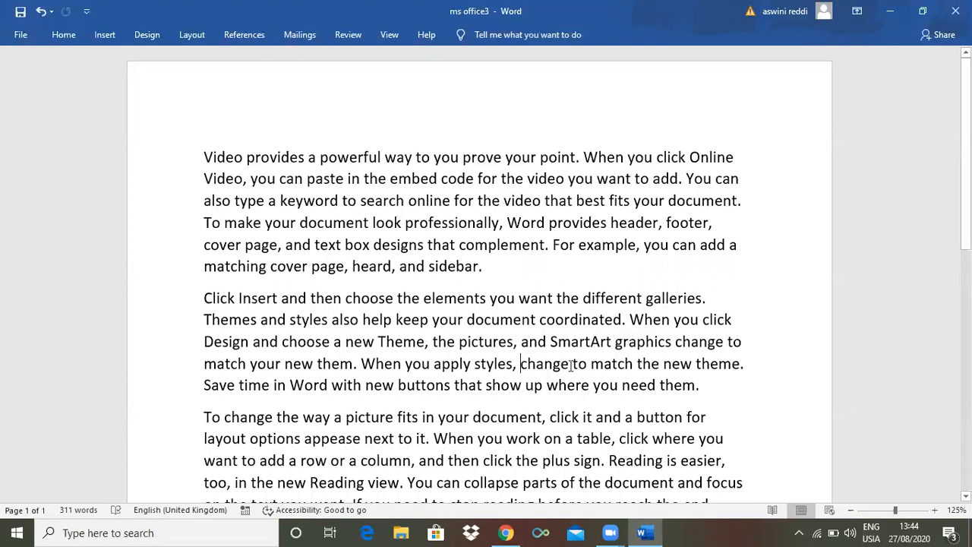
Insert "smart art" after "When you apply styles," in the second paragraph and "complete" before "document" in the third paragraph
click(514, 365)
key(BackSpace)
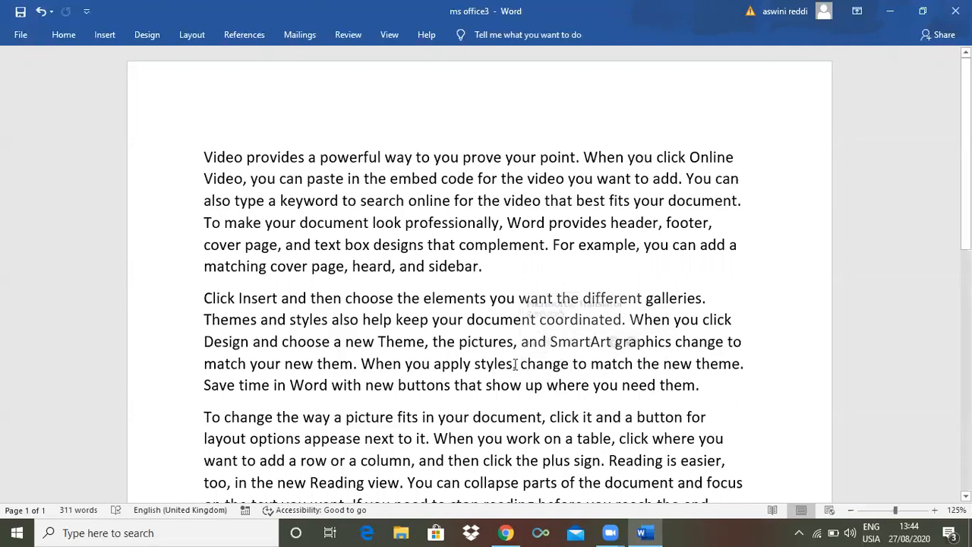
text(smart art)
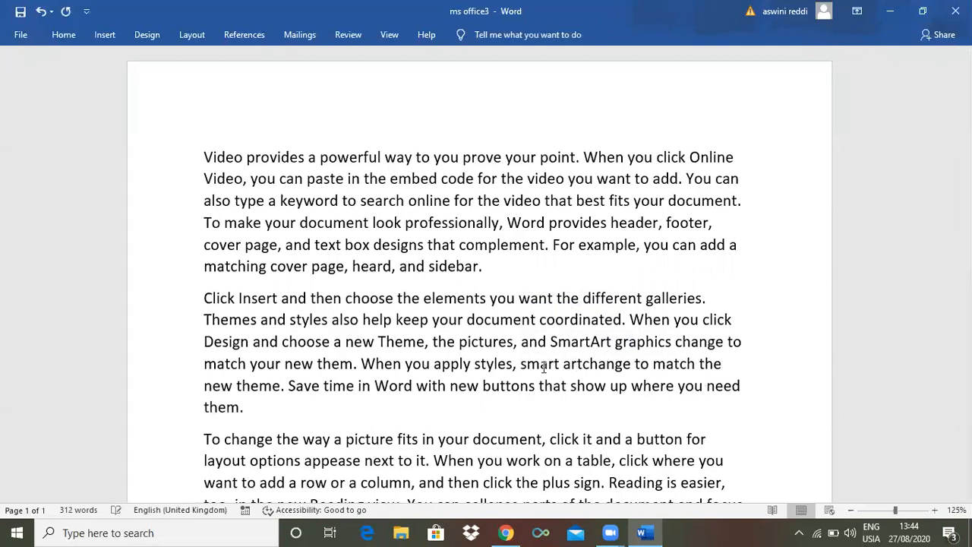
click(469, 443)
text(com)
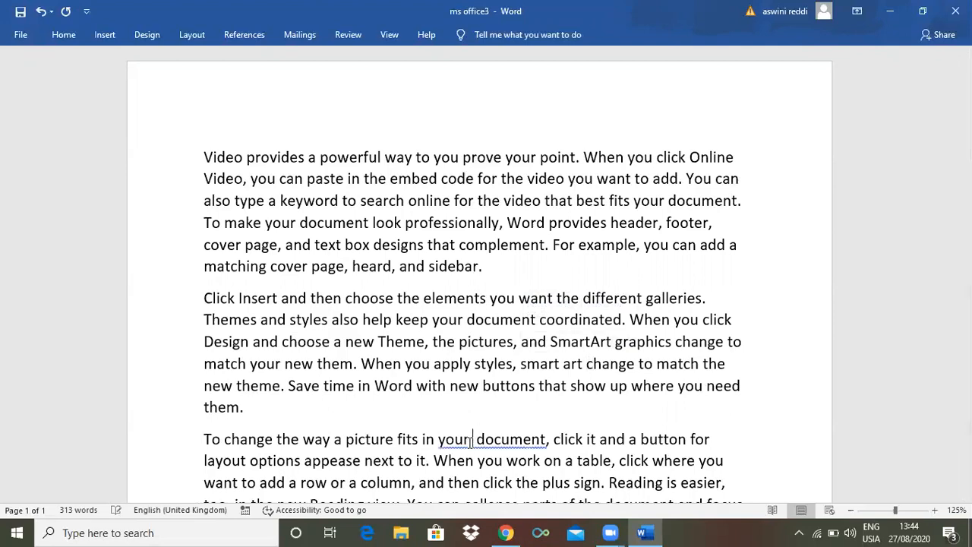
text(plete)
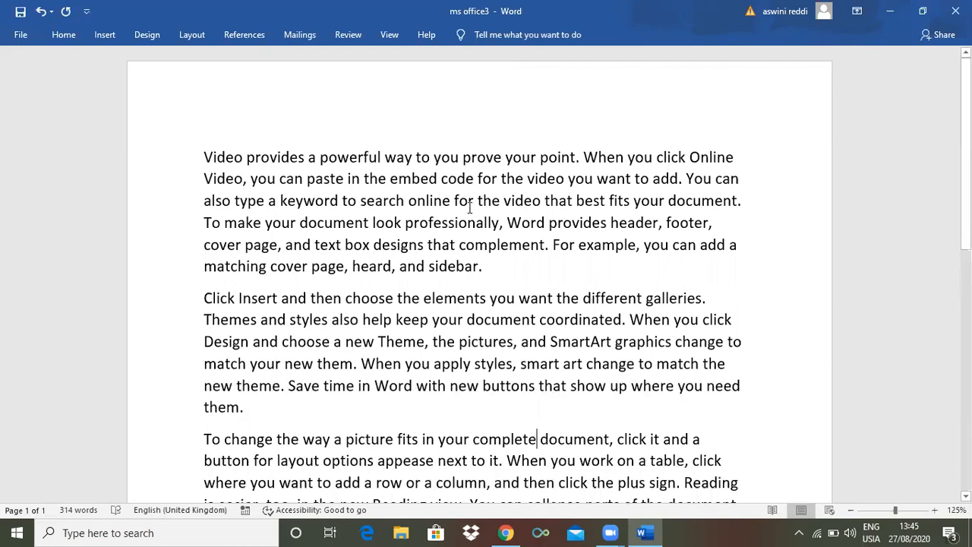
Undo all the word deletions and insertions made in the three paragraphs, and deselect the text
key(ctrl+z)
key(ctrl+z)
key(ctrl+z)
key(ctrl+z)
key(ctrl+z)
key(ctrl+z)
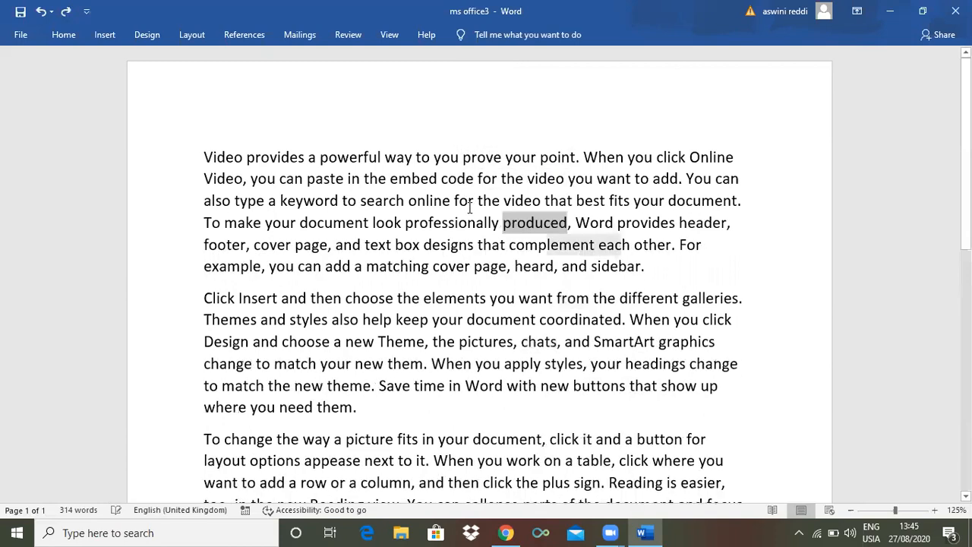
key(ctrl+z)
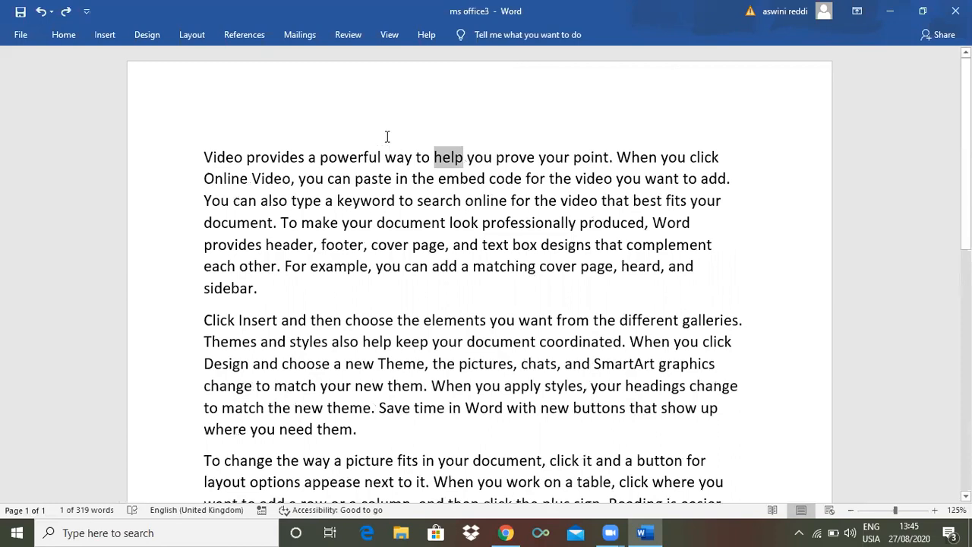
click(461, 175)
Turn on Track Changes for the document
mouse_move(465, 169)
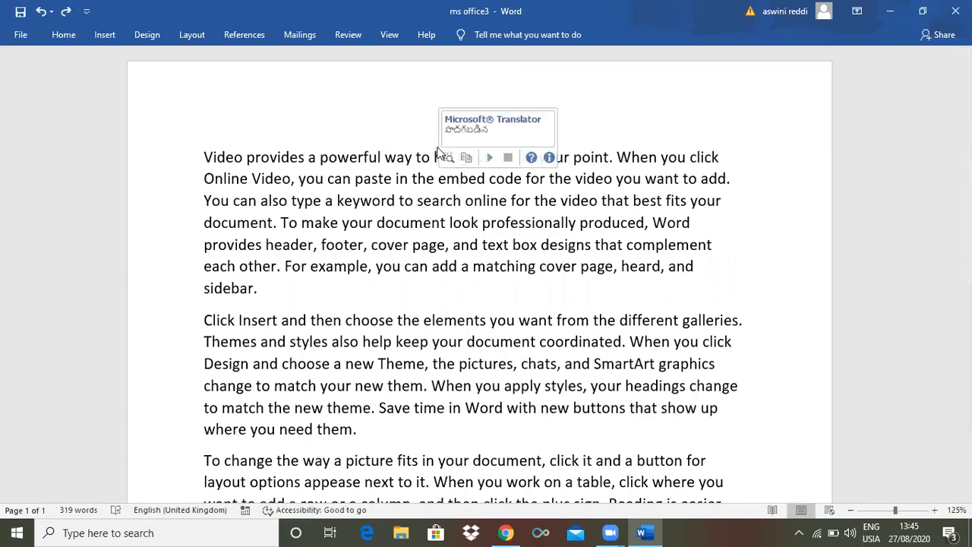
click(350, 34)
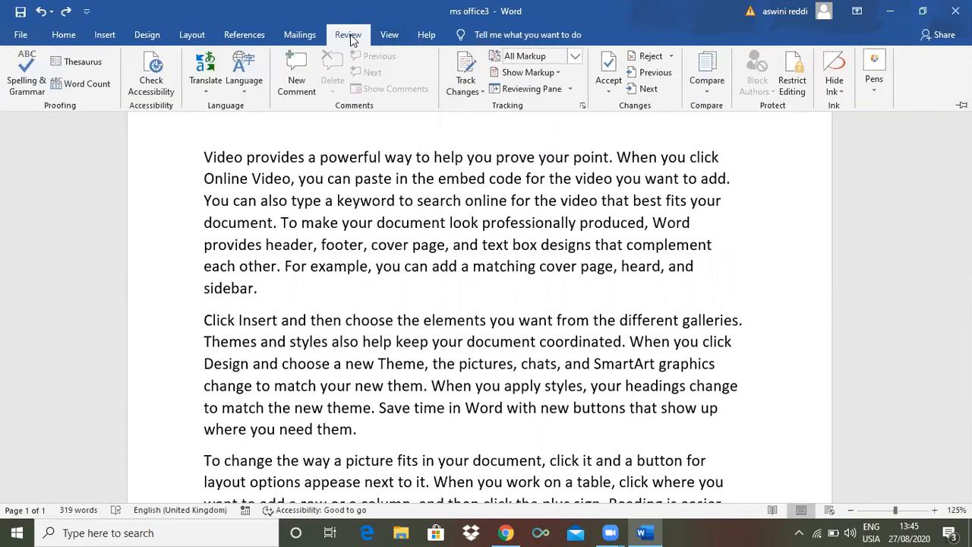
click(471, 91)
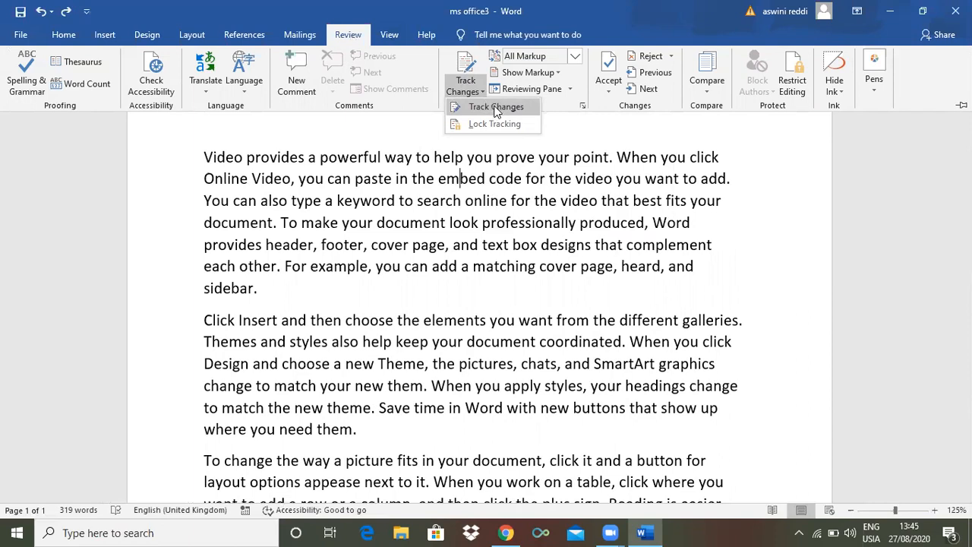
click(496, 107)
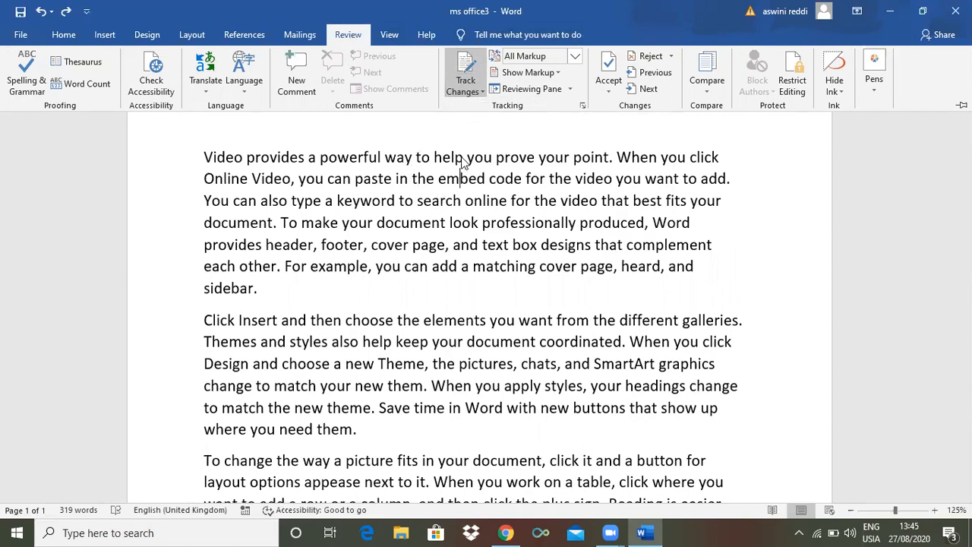
Delete "help", "video" before "you want to add", "produced" and "add" before "a matching cover page" from the first paragraph as tracked changes
key(ctrl+F1)
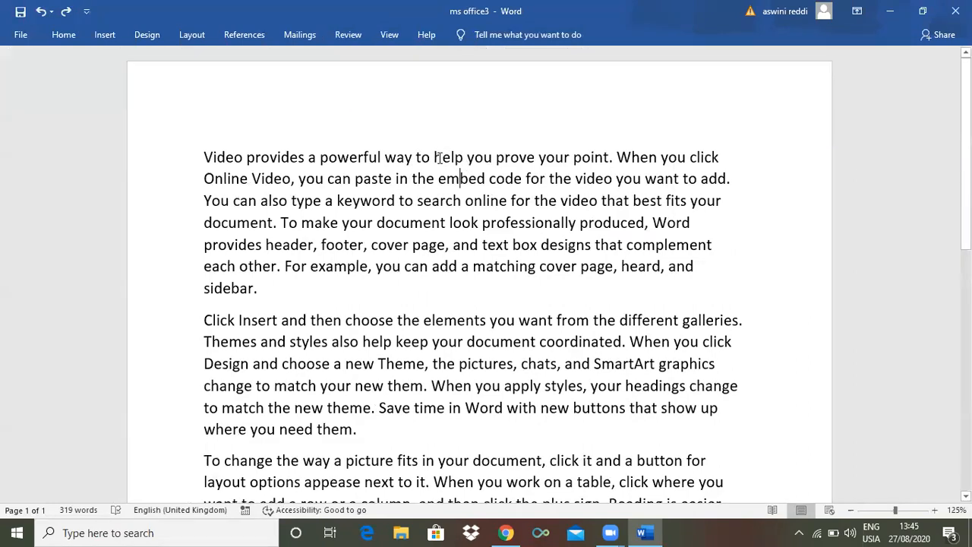
click(462, 158)
key(BackSpace)
key(BackSpace)
key(BackSpace)
key(BackSpace)
drag(614, 182, 572, 180)
key(Delete)
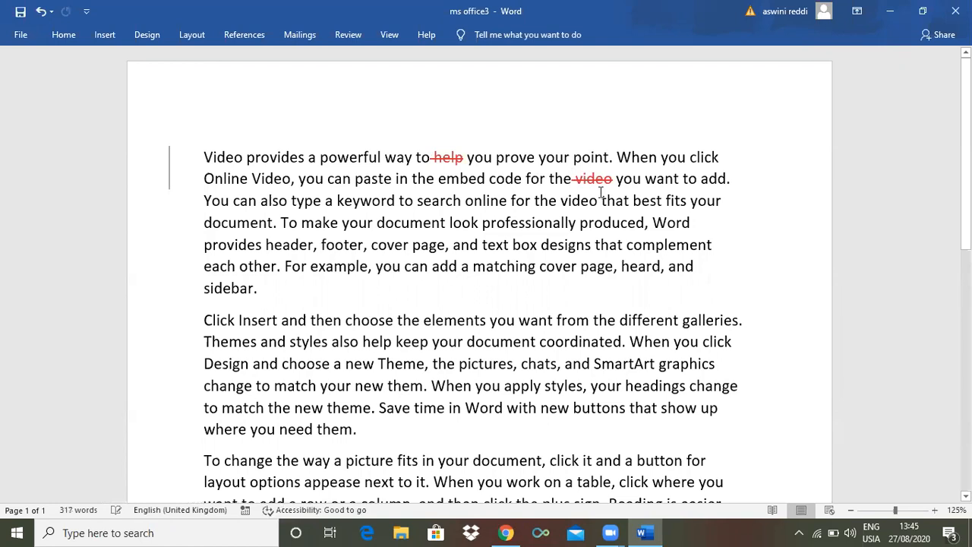
drag(645, 222, 581, 224)
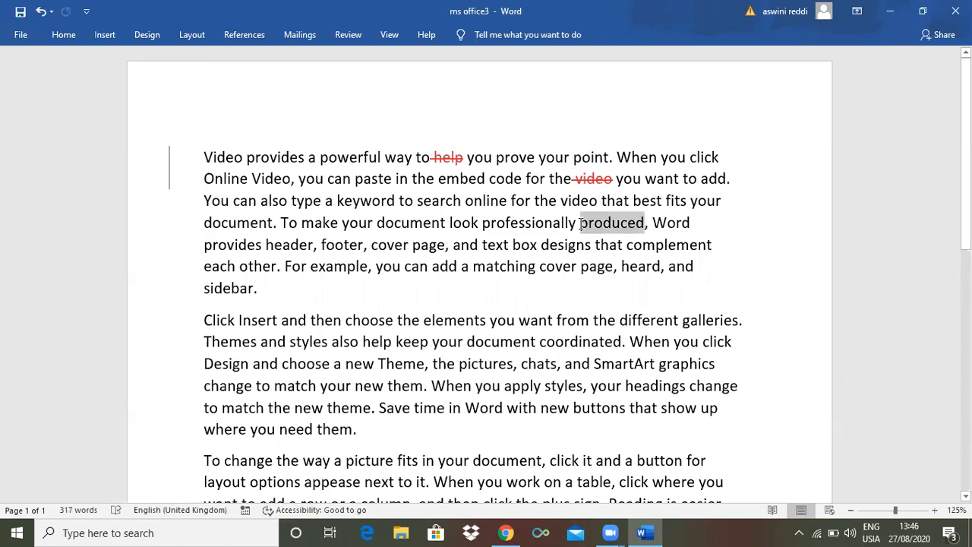
key(Delete)
drag(456, 268, 432, 267)
key(Delete)
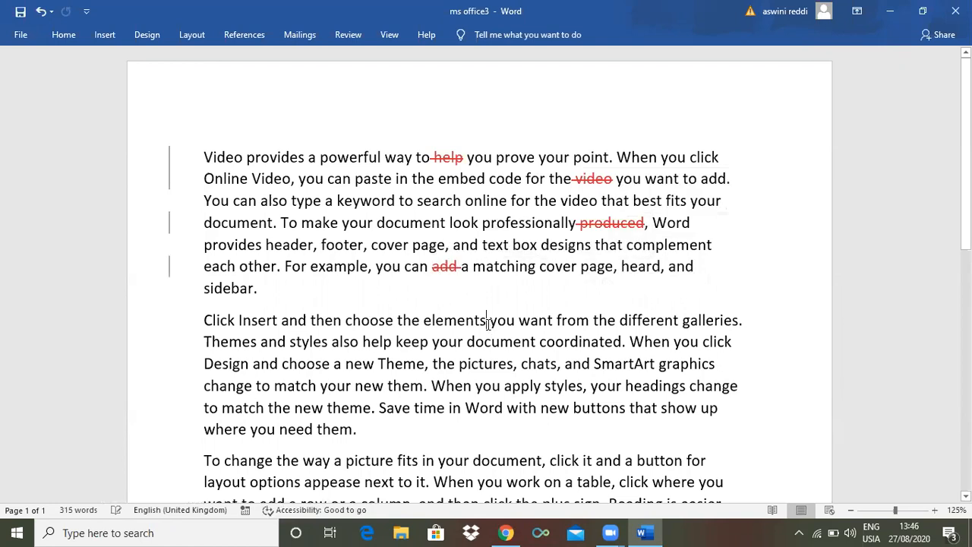
Insert "that" after "elements" in the second paragraph and add an "s" to the end of "Theme"
text(that)
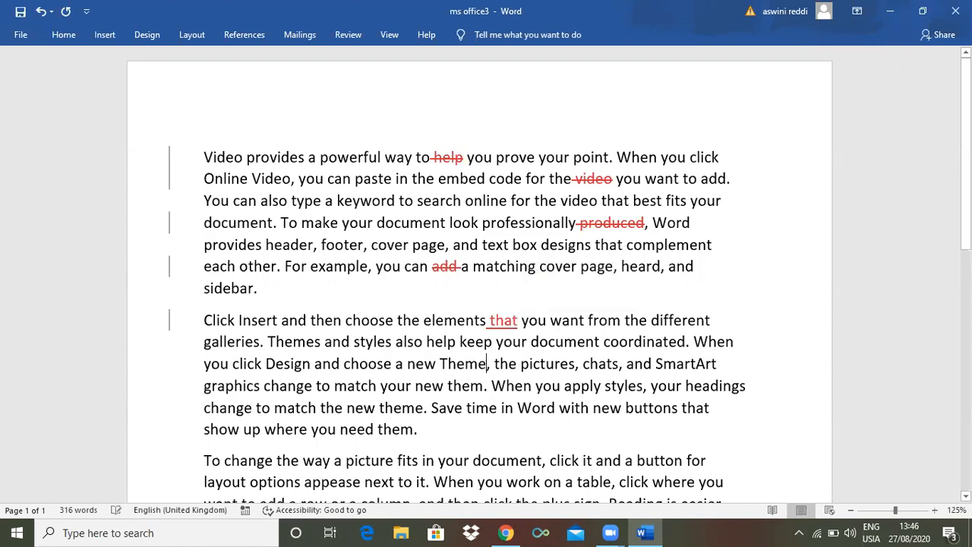
click(488, 363)
text(s)
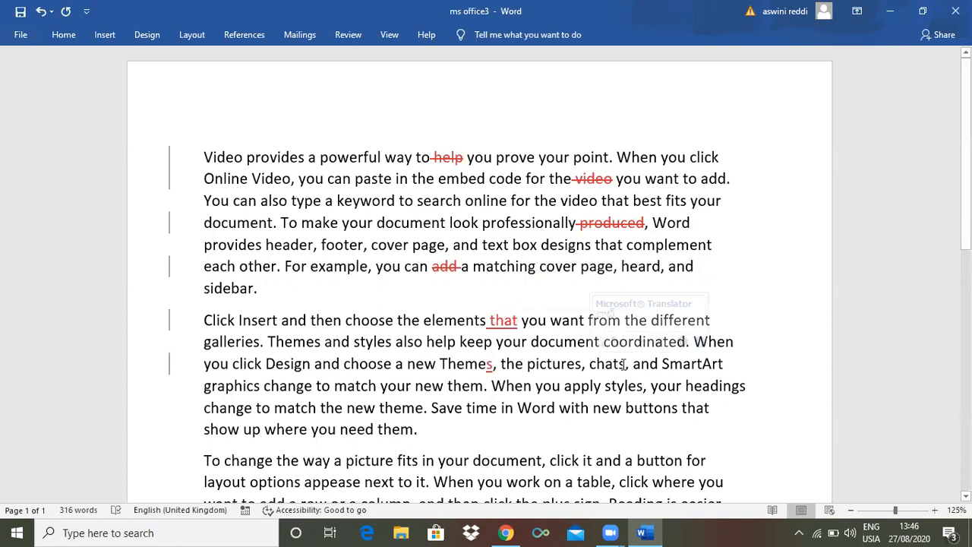
Delete "chats", "your" before "headings", "time" after "Save" and "you" before "need them" from the second paragraph
drag(627, 364, 590, 365)
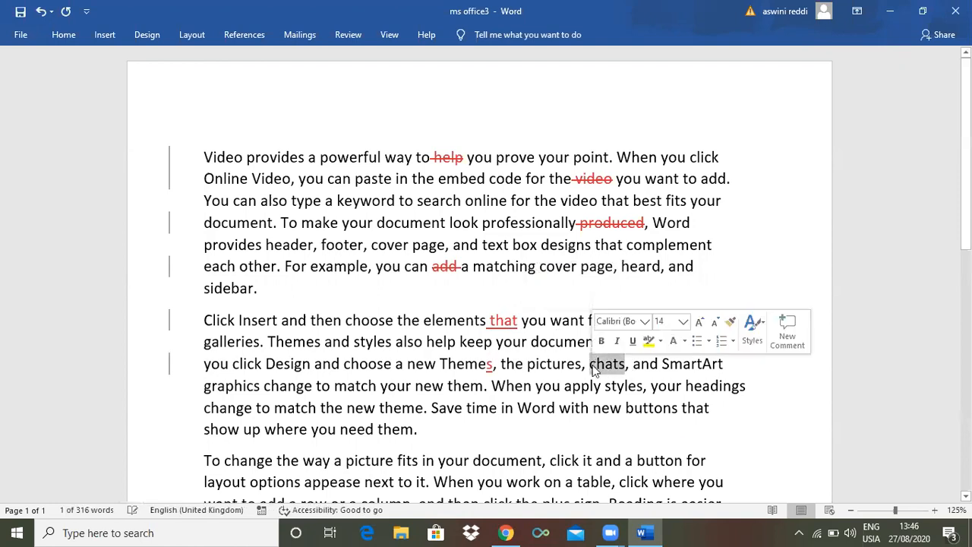
key(Delete)
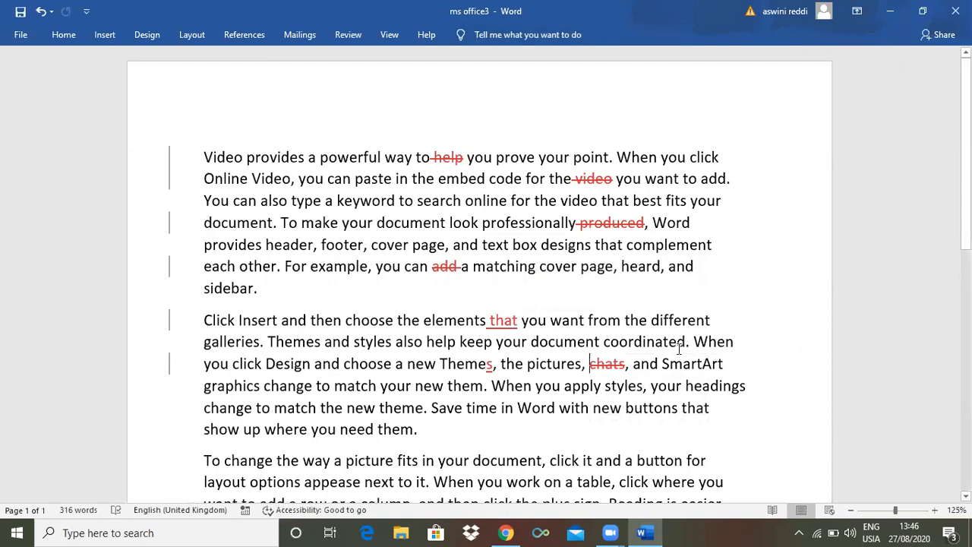
double_click(668, 386)
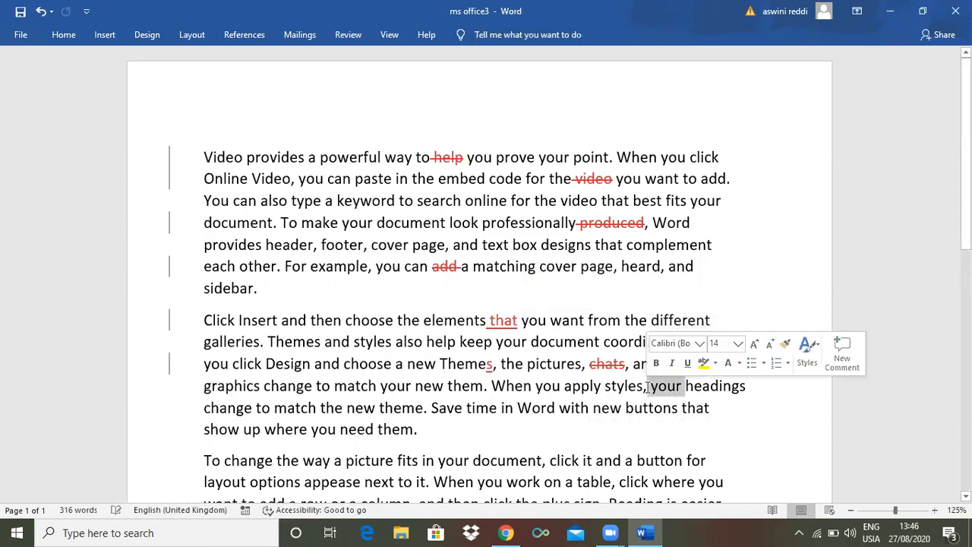
key(Delete)
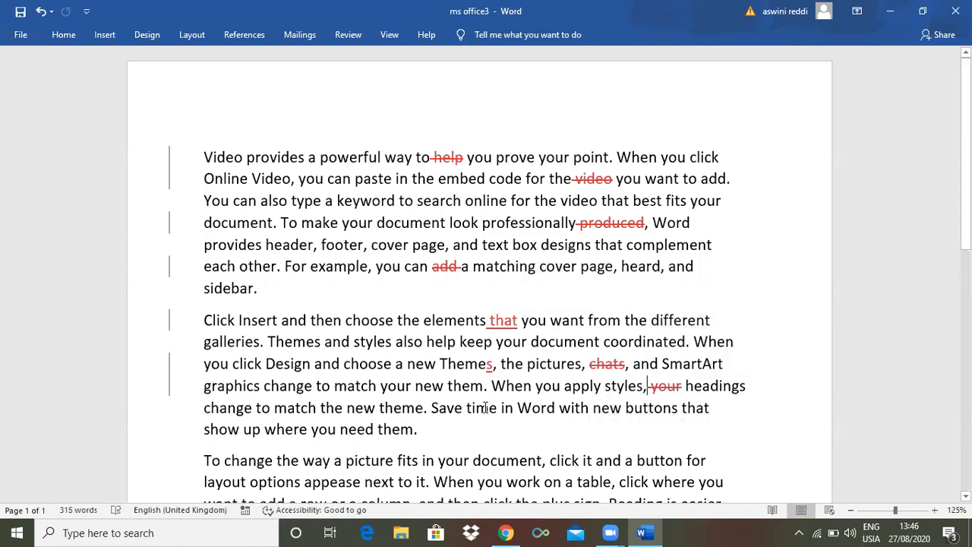
drag(497, 408, 467, 412)
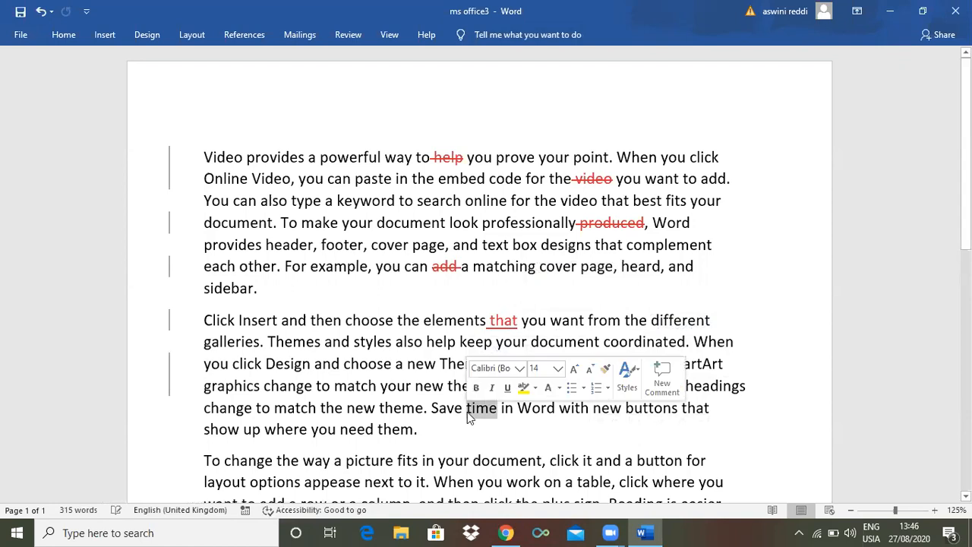
key(Delete)
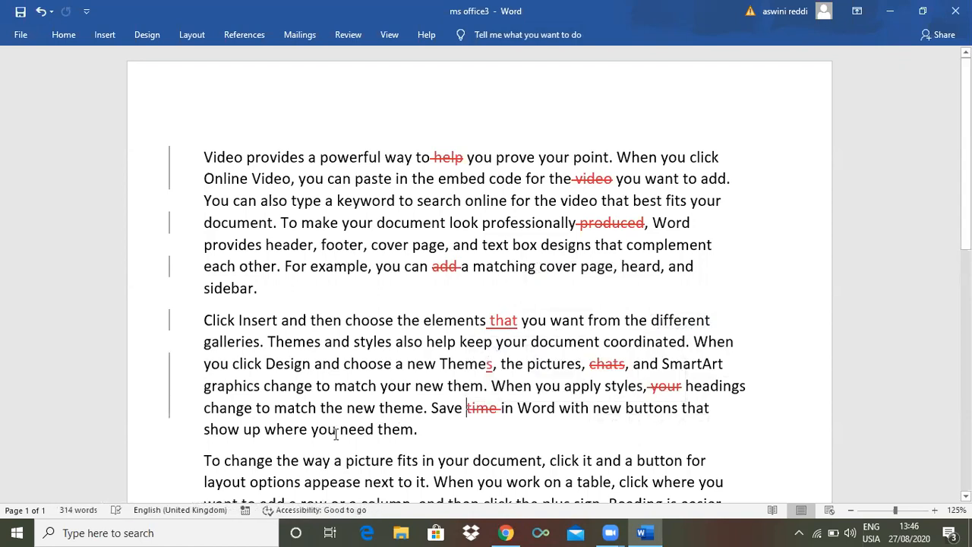
double_click(331, 432)
key(Delete)
Examine the Show Markup options for which kinds of tracked changes are displayed, leaving them as they are
click(348, 35)
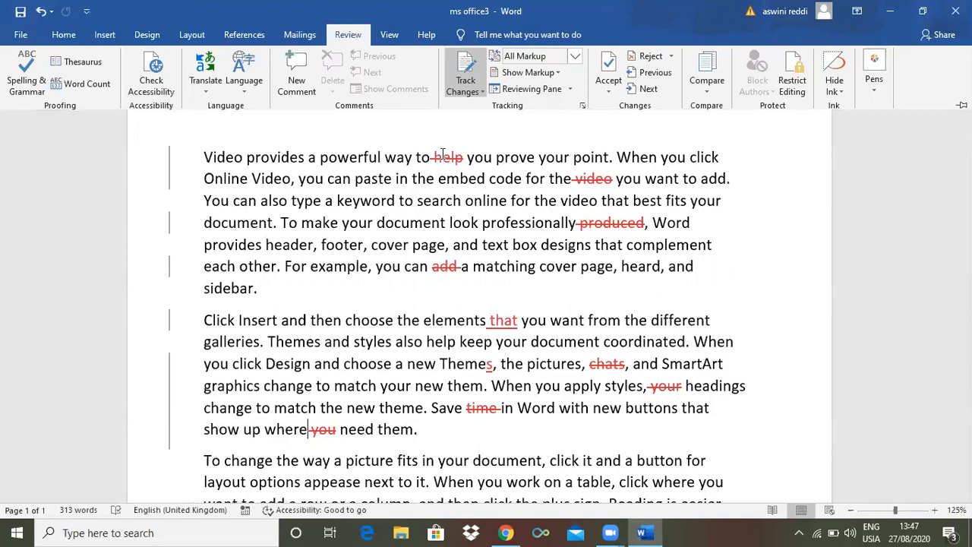
click(443, 154)
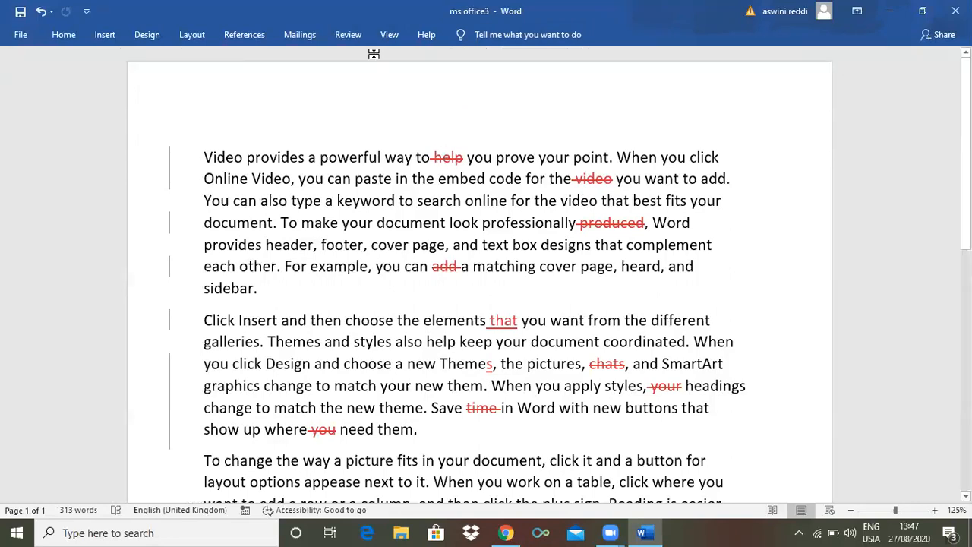
click(349, 35)
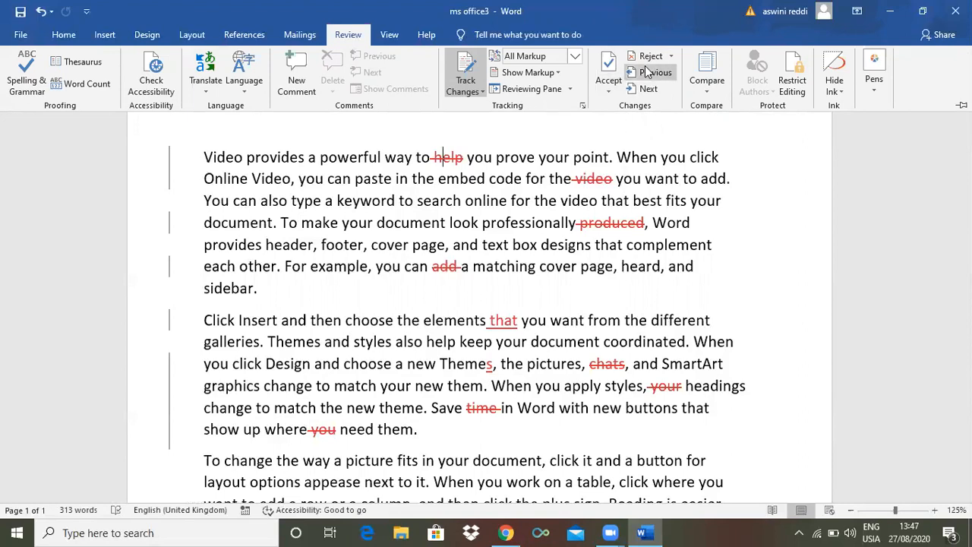
click(559, 73)
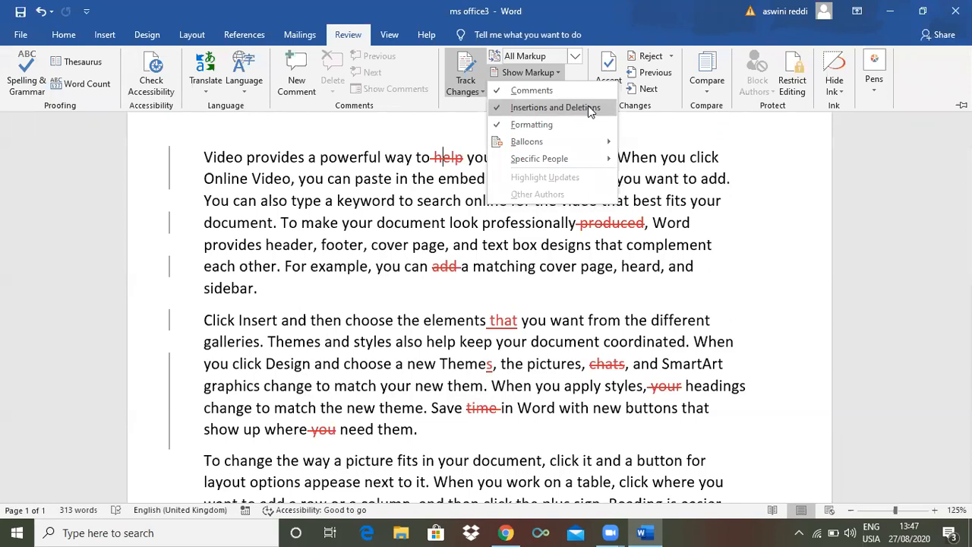
click(572, 73)
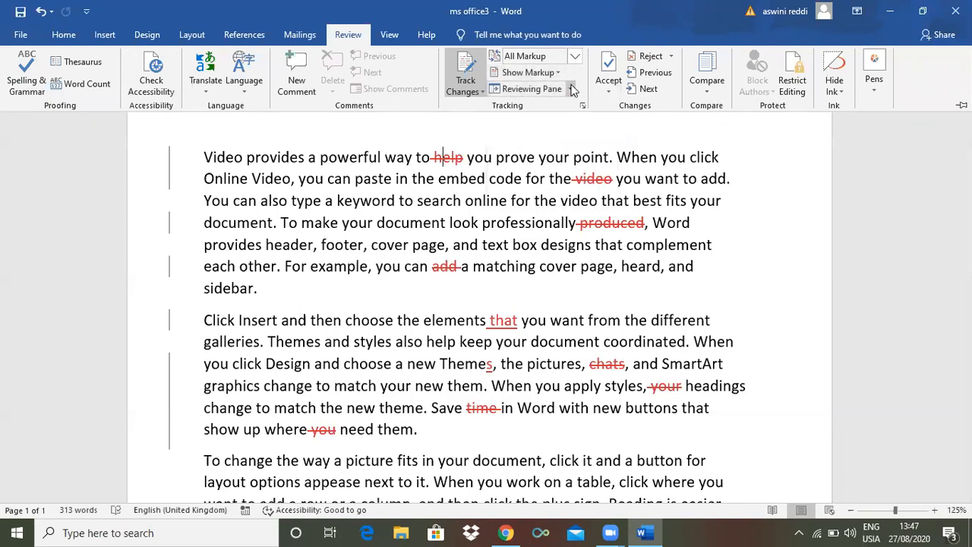
Review the tracked changes in the vertical Reviewing Pane and close it
click(571, 89)
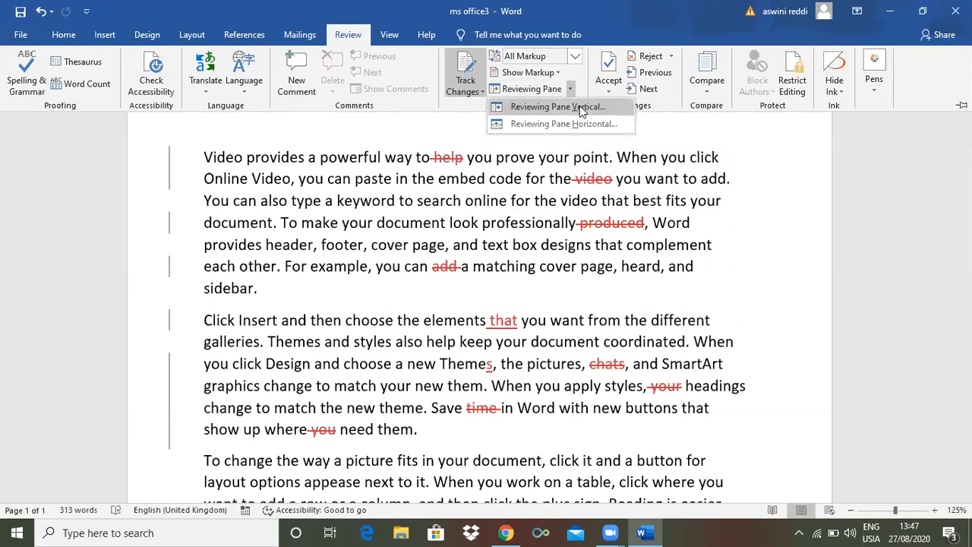
click(579, 105)
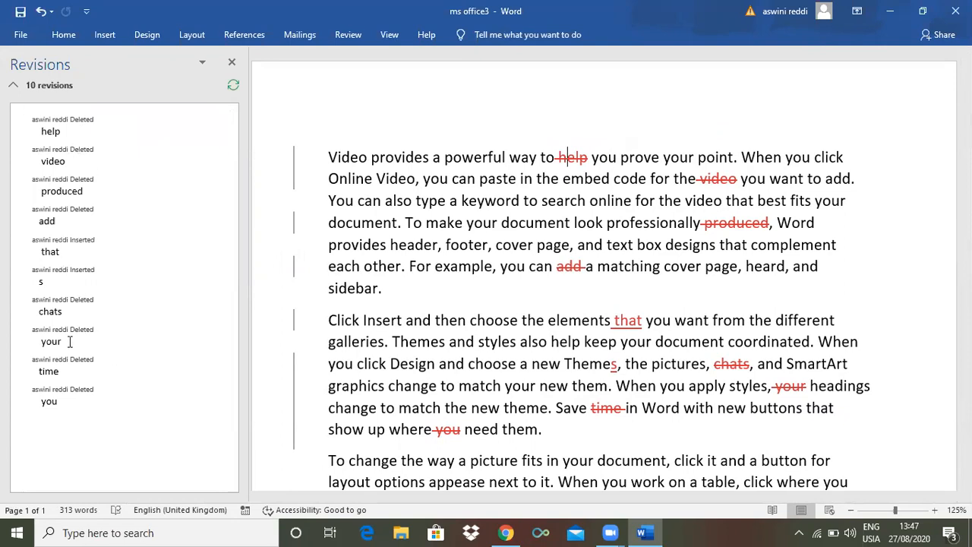
click(231, 63)
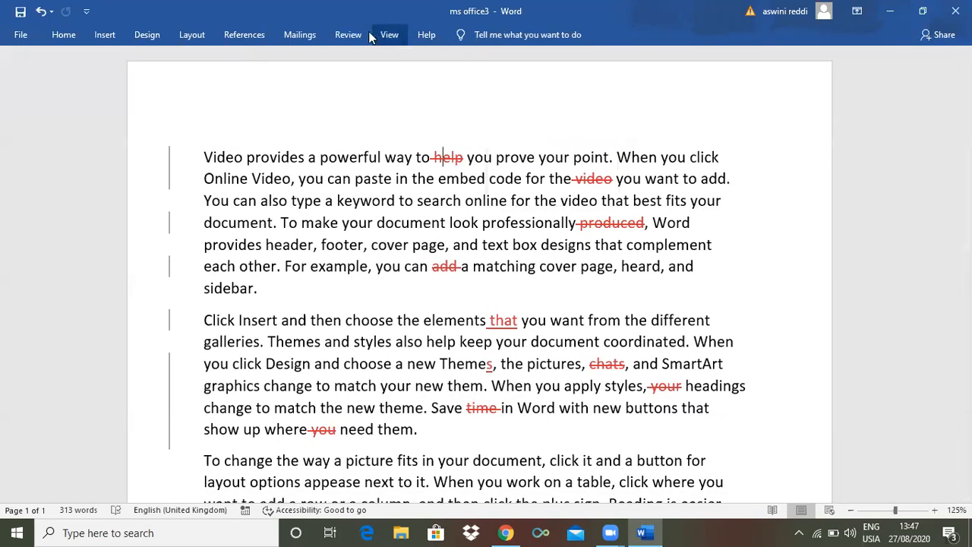
Review the tracked changes in the horizontal Reviewing Pane and close it
click(348, 34)
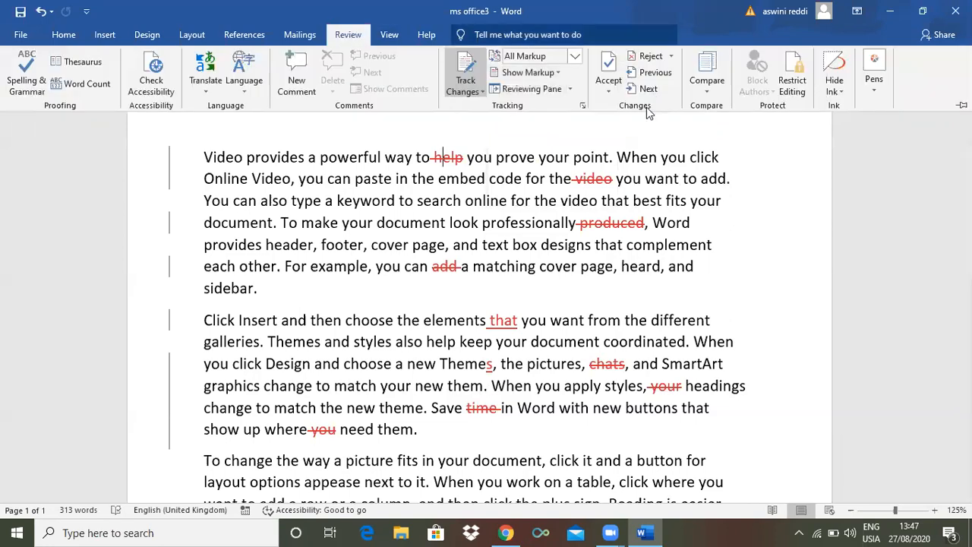
click(570, 89)
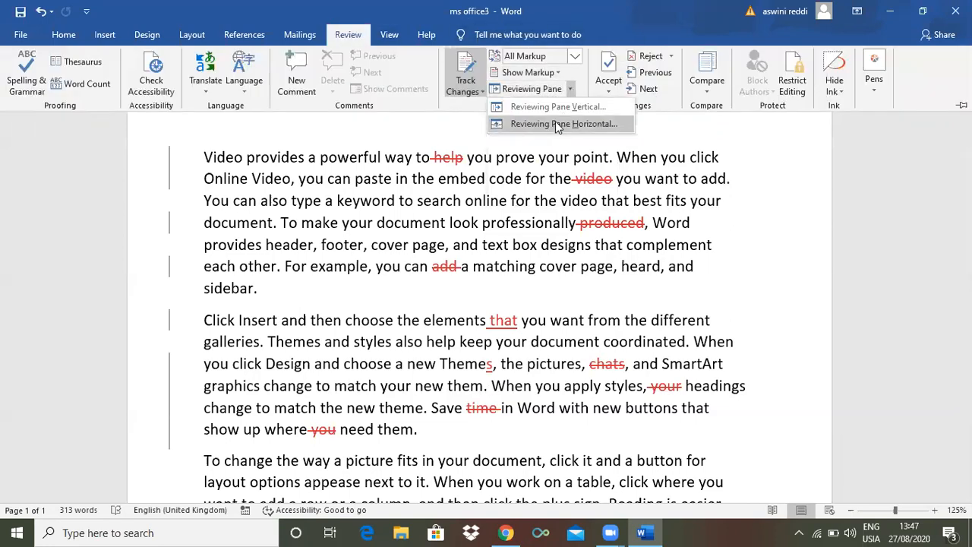
click(555, 122)
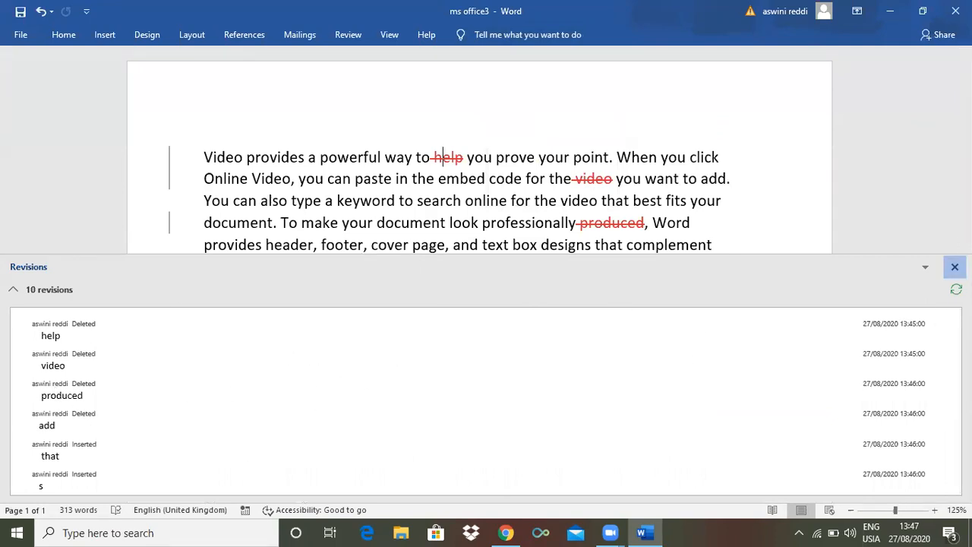
click(954, 267)
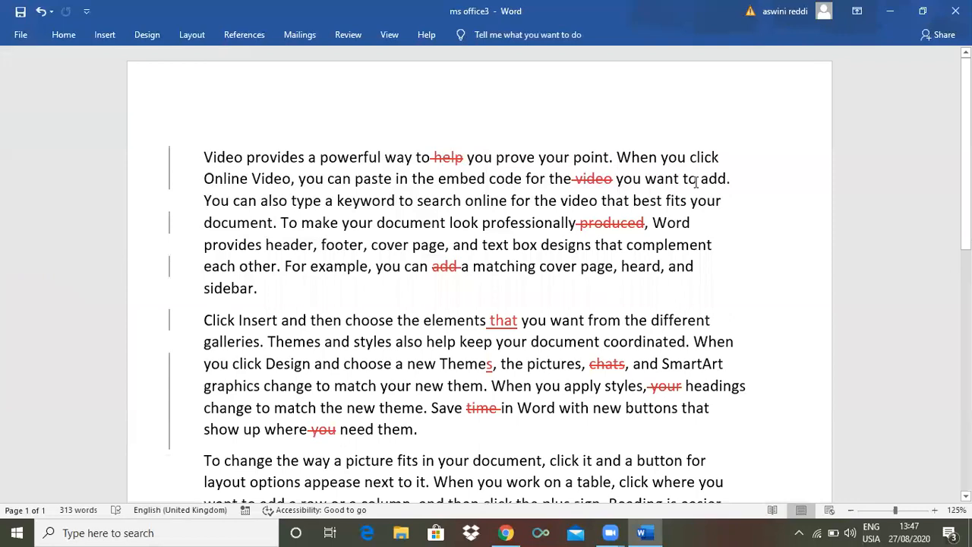
Preview the document in the No Markup view and return the review display to All Markup
click(348, 36)
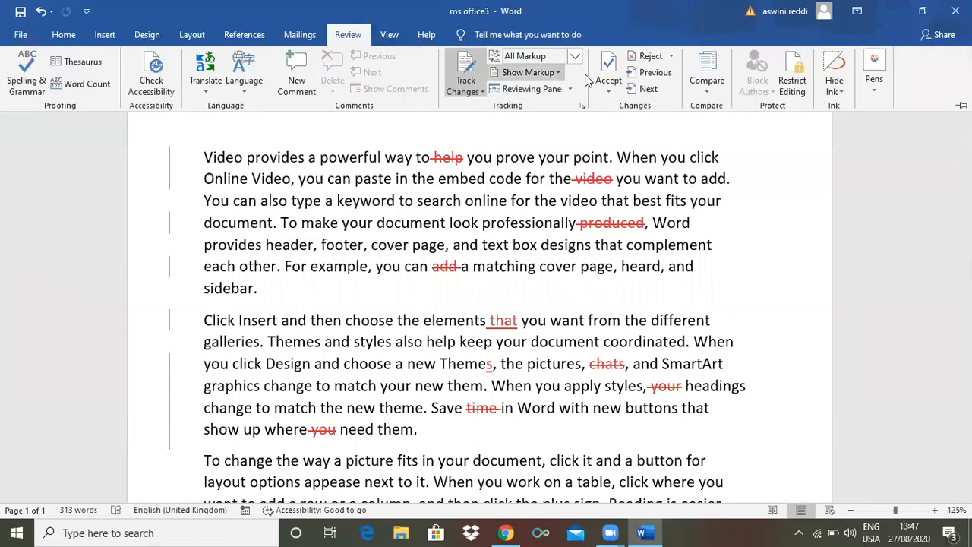
click(558, 73)
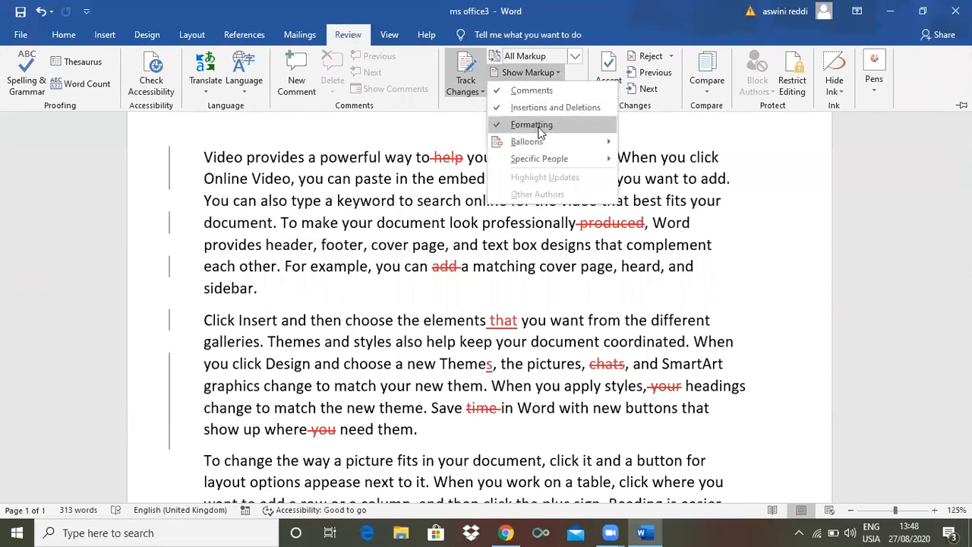
click(574, 56)
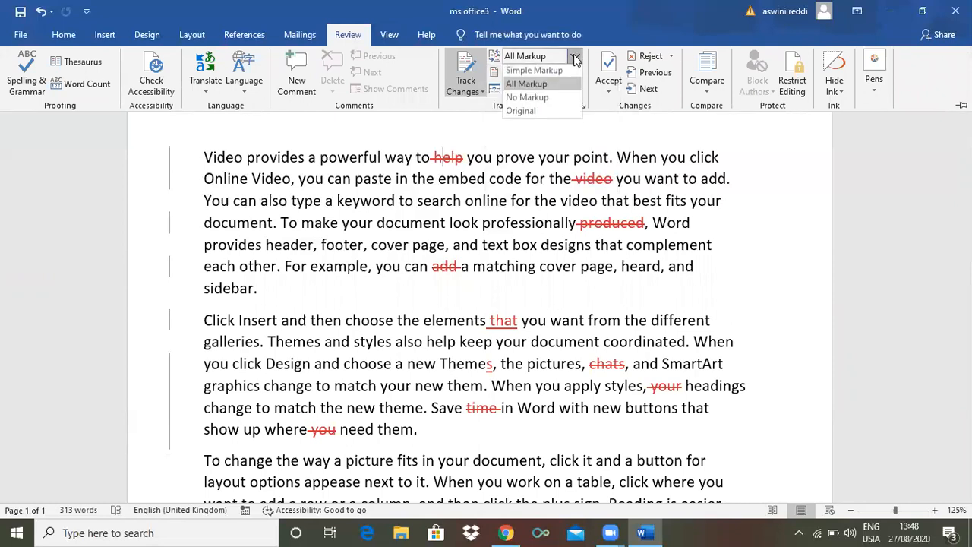
click(542, 99)
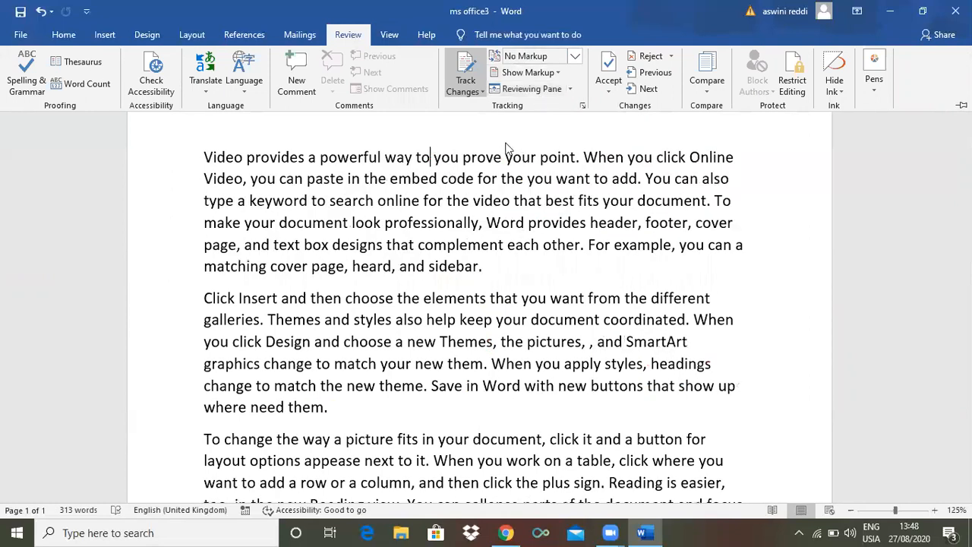
click(433, 161)
key(ctrl+F1)
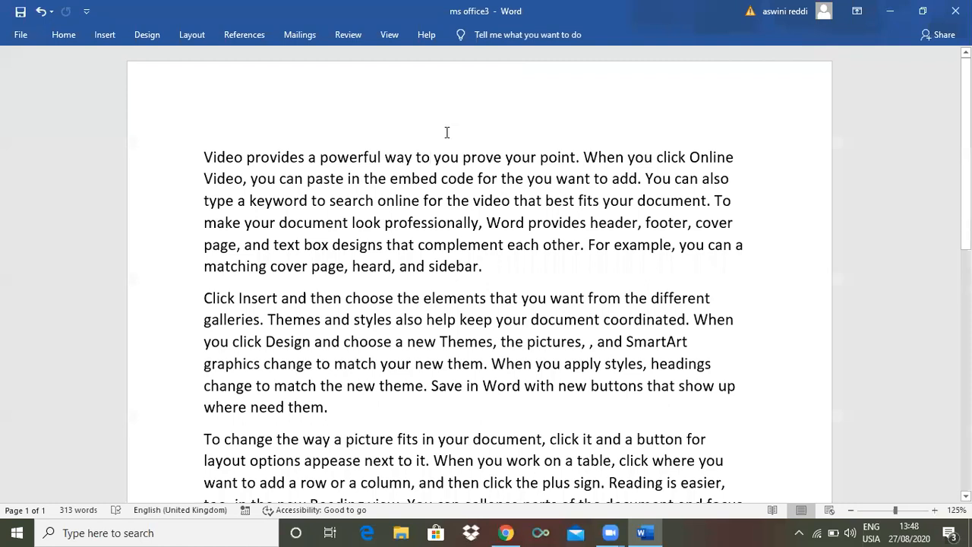
click(347, 35)
click(575, 56)
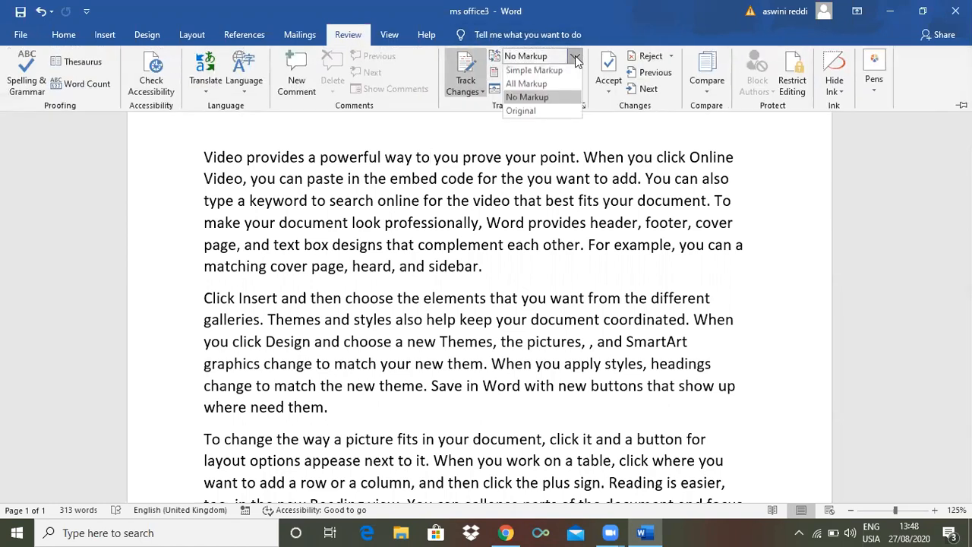
click(543, 86)
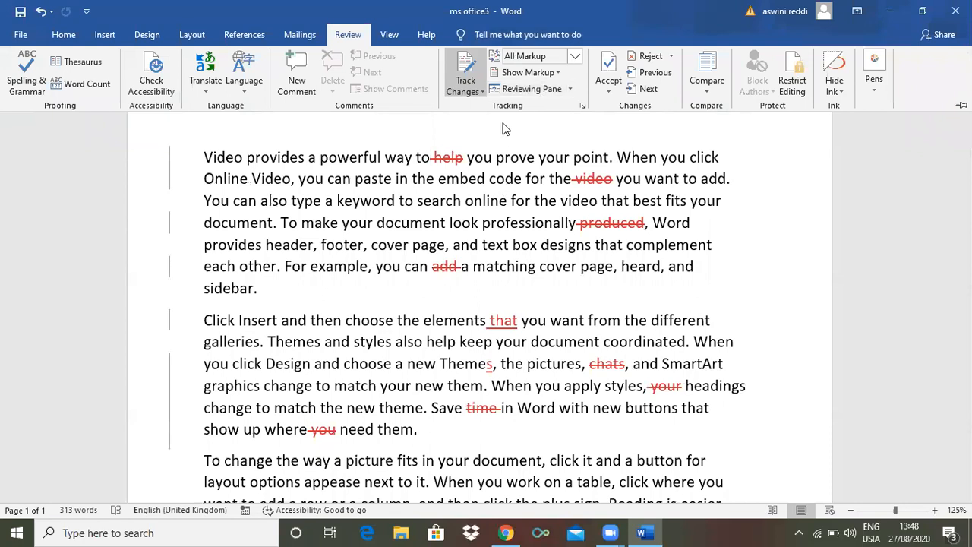
Preview the document in the Original view and switch the review display back to All Markup
click(575, 60)
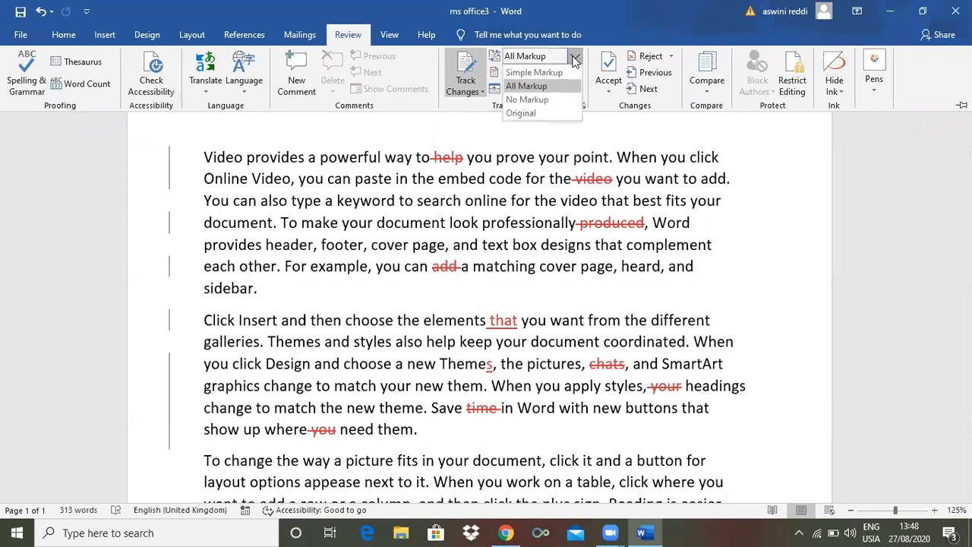
click(530, 110)
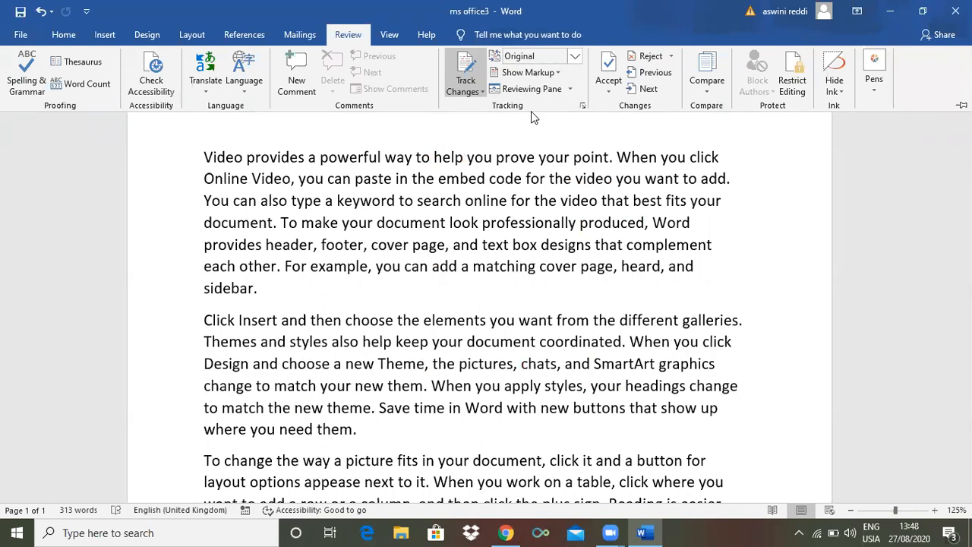
click(571, 59)
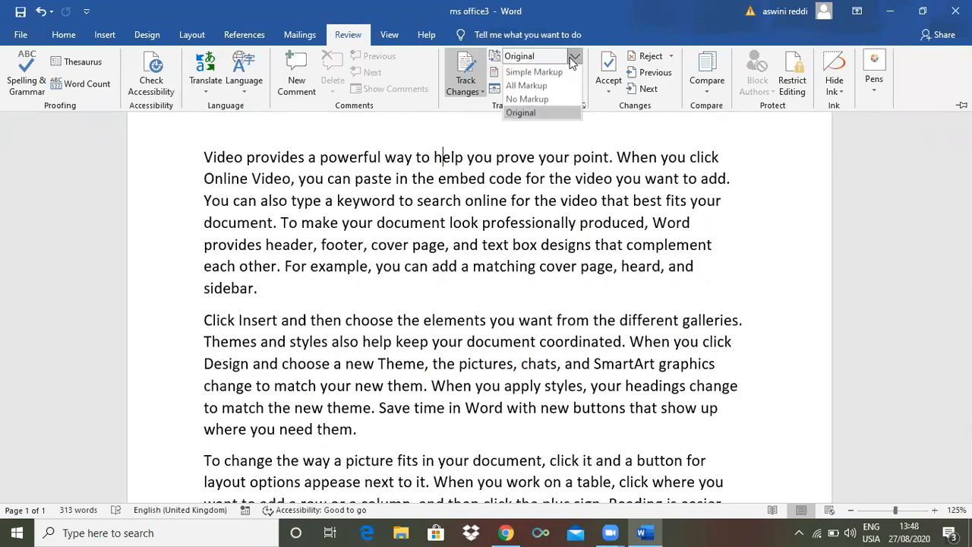
click(544, 88)
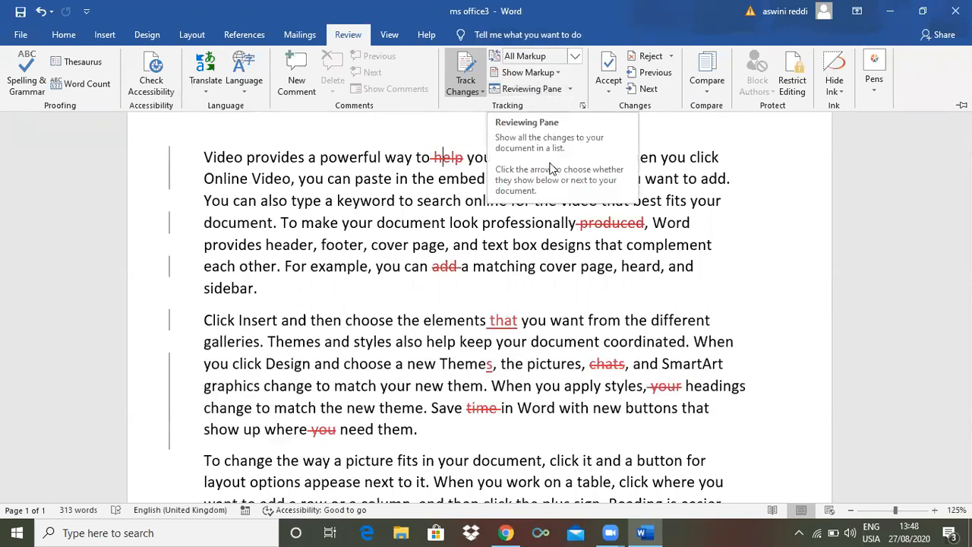
Accept the tracked deletions of "help" and "produced", and reject the deletions of "video" and "add" in the first paragraph
click(538, 34)
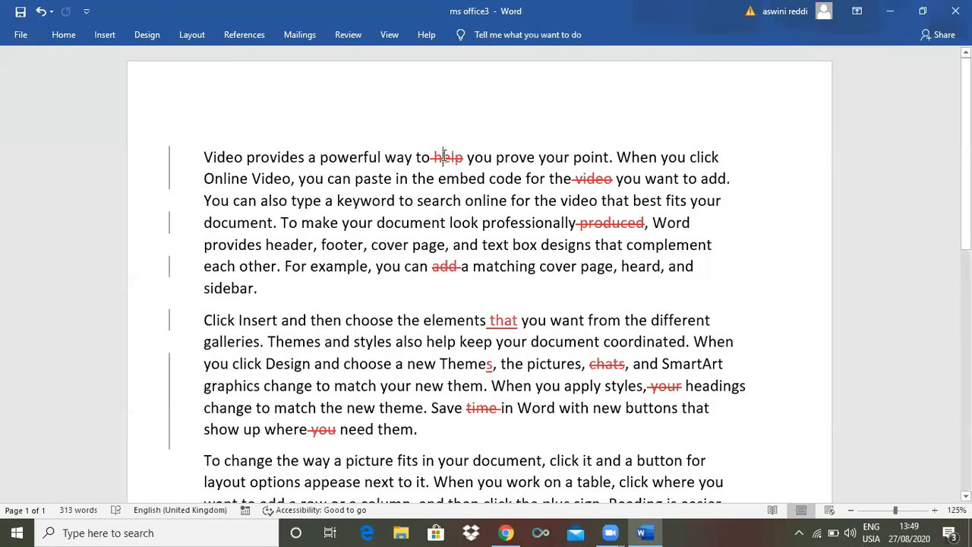
click(348, 35)
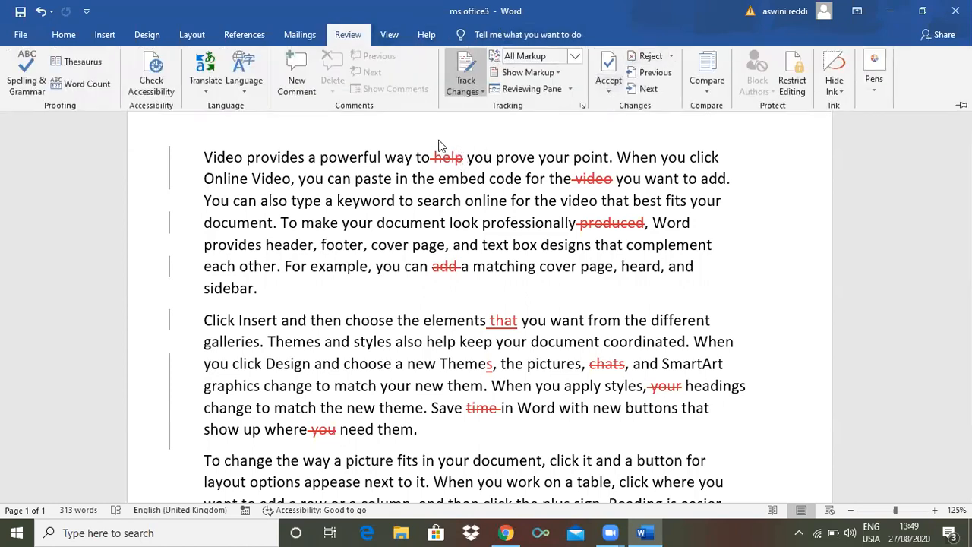
click(607, 85)
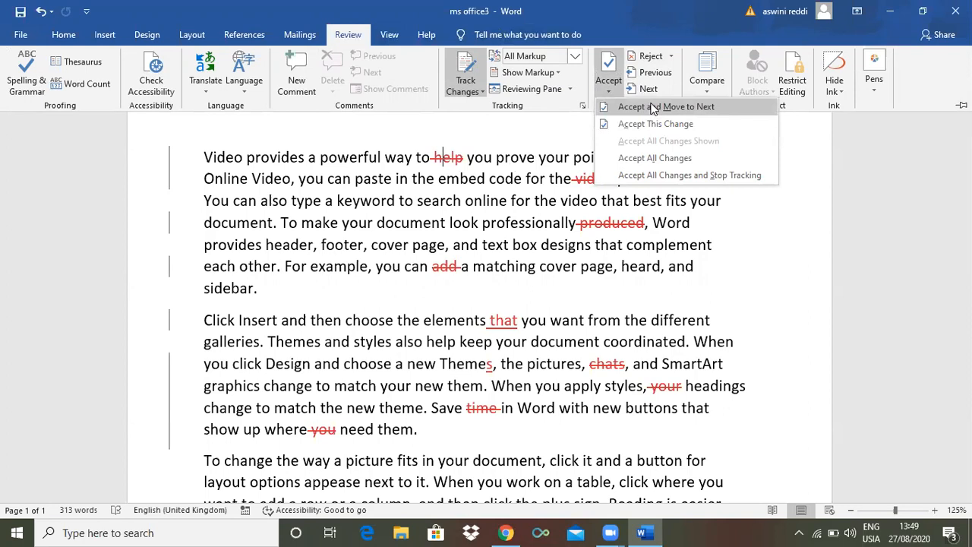
click(652, 107)
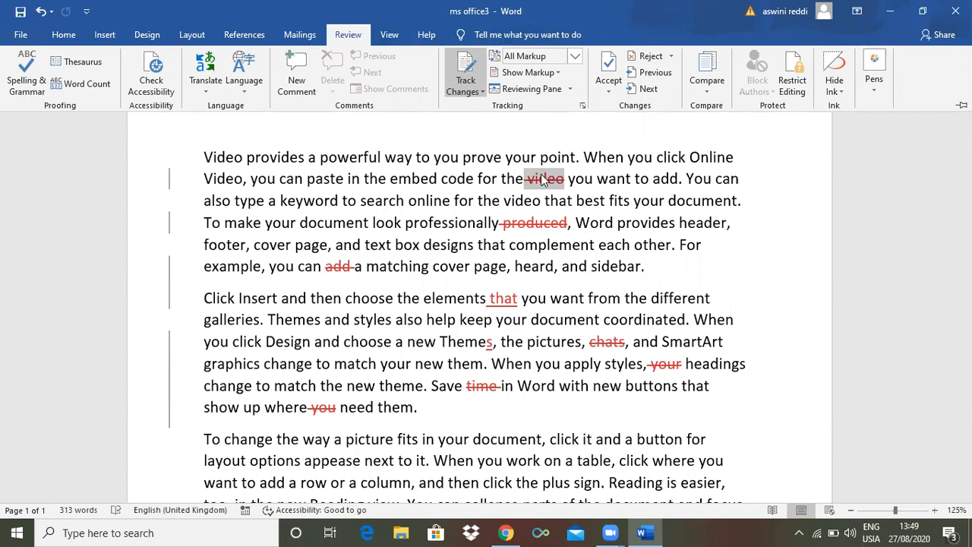
click(650, 55)
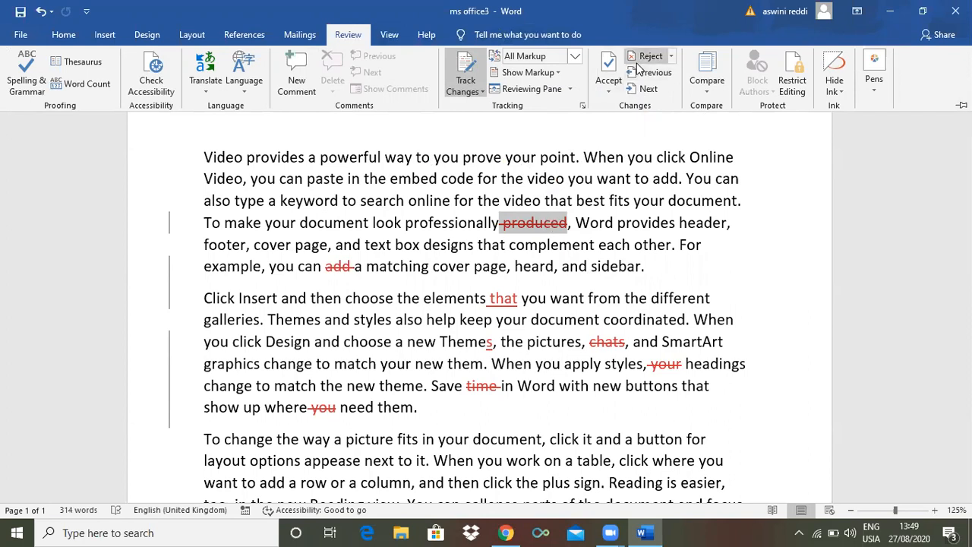
click(608, 74)
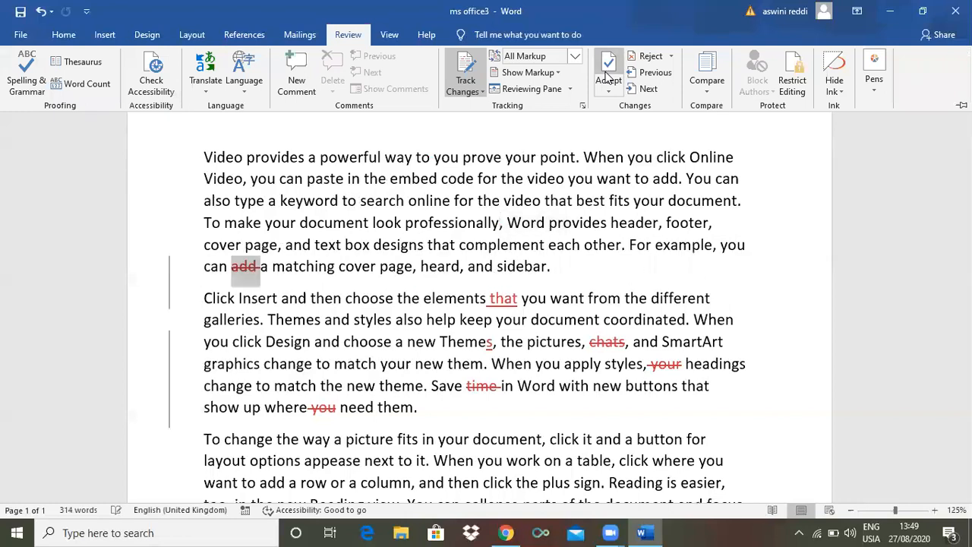
click(644, 57)
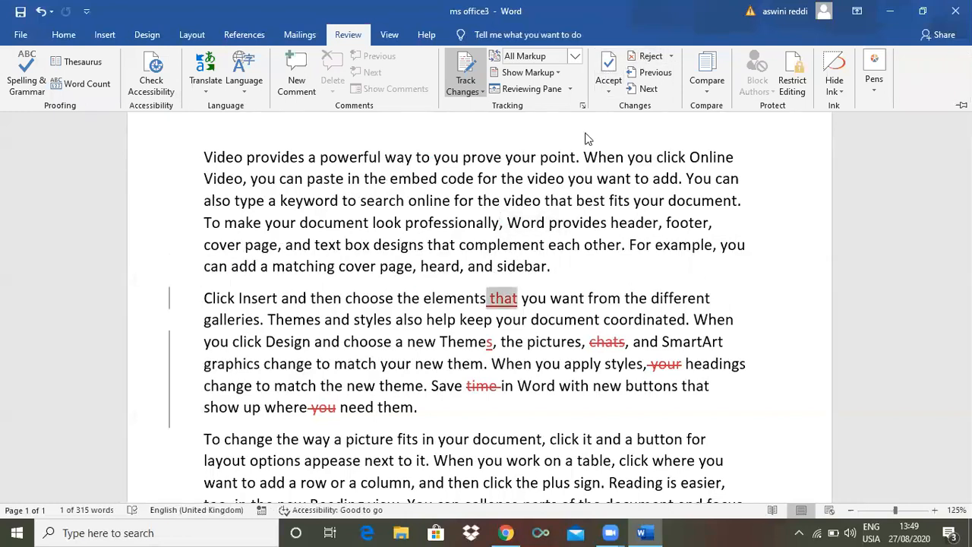
Reject the tracked insertions of "that" and the "s" in "Themes", and accept the deletion of "chats" in the second paragraph
click(645, 57)
click(644, 58)
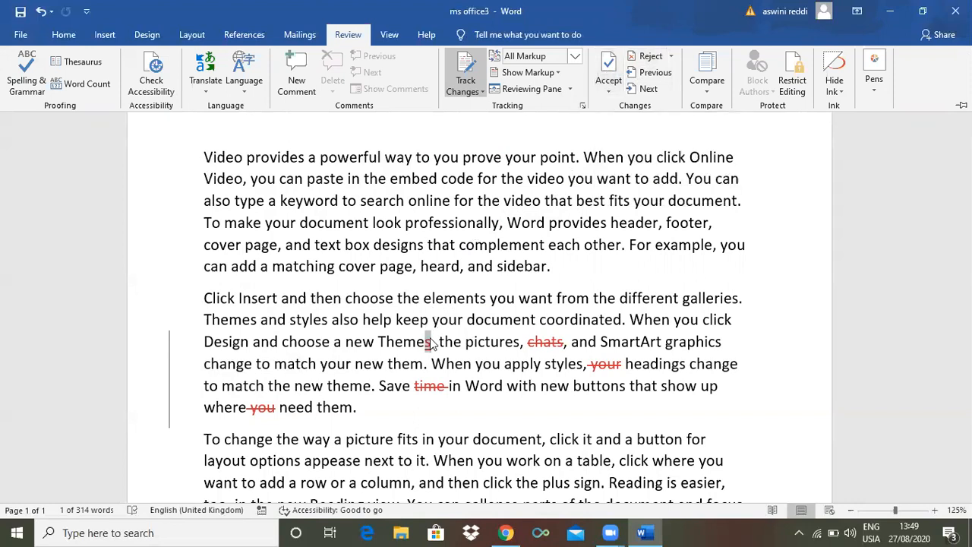
click(650, 58)
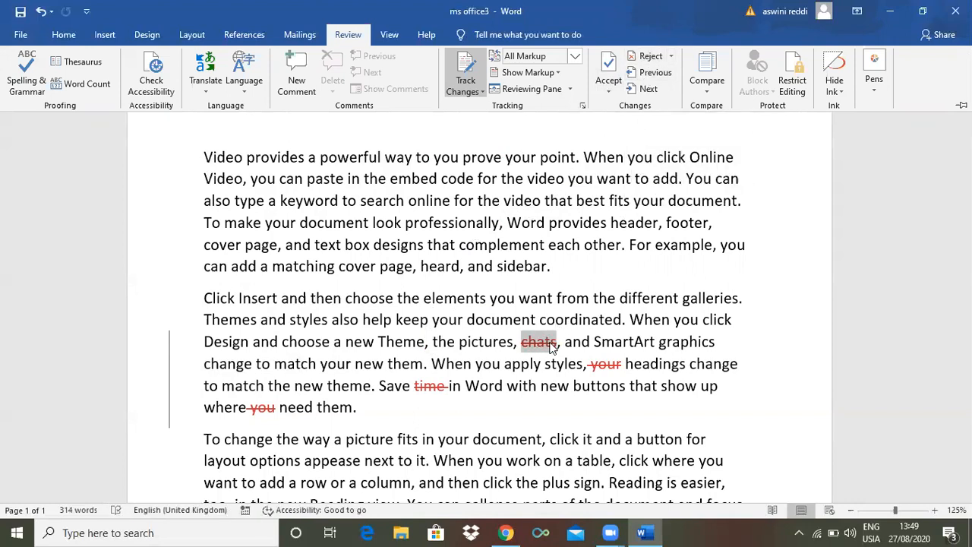
click(607, 68)
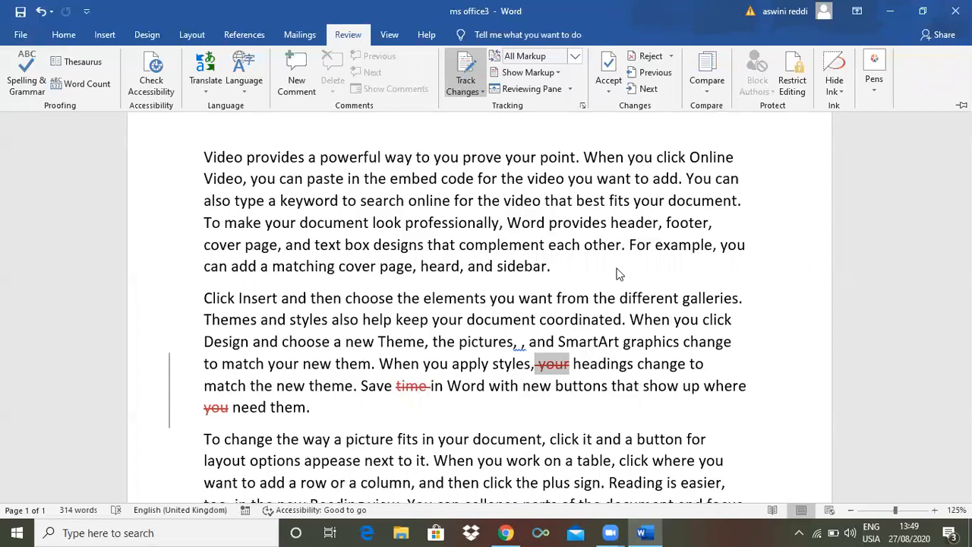
Reject the remaining tracked deletions of "your", "time" and "you" in the second paragraph
click(646, 60)
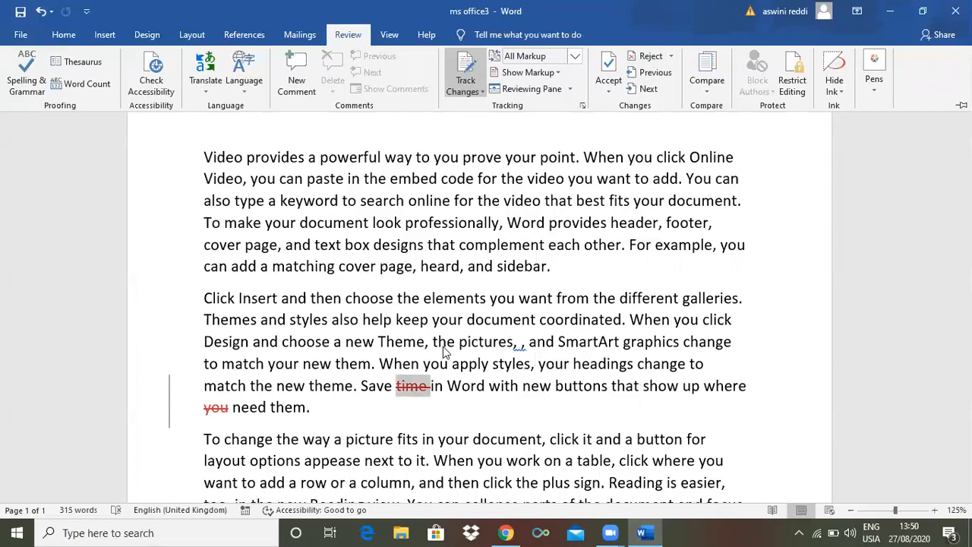
click(648, 58)
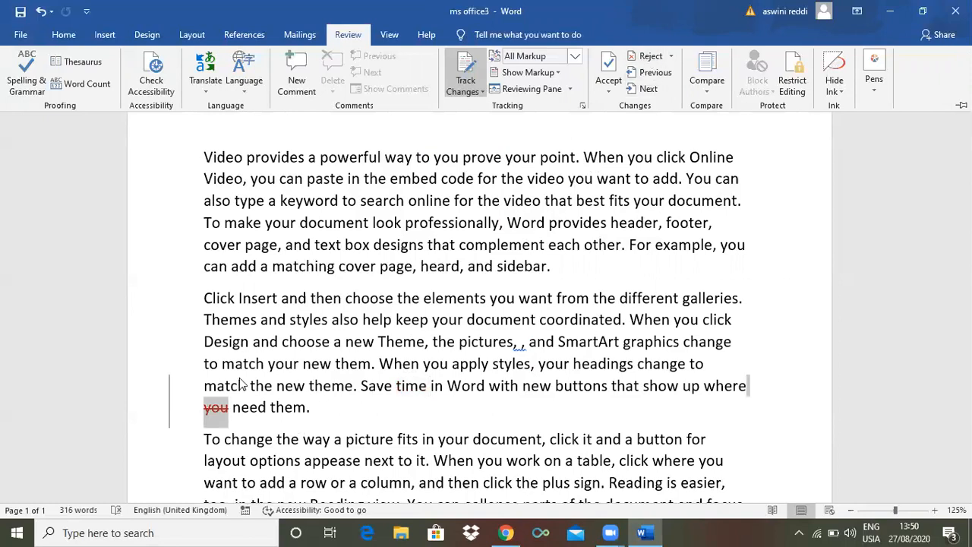
click(647, 58)
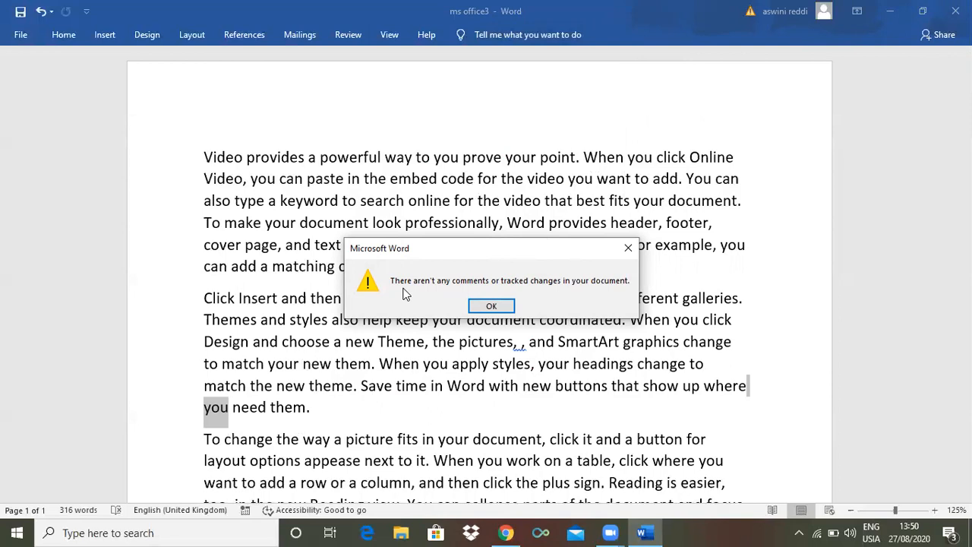
click(490, 307)
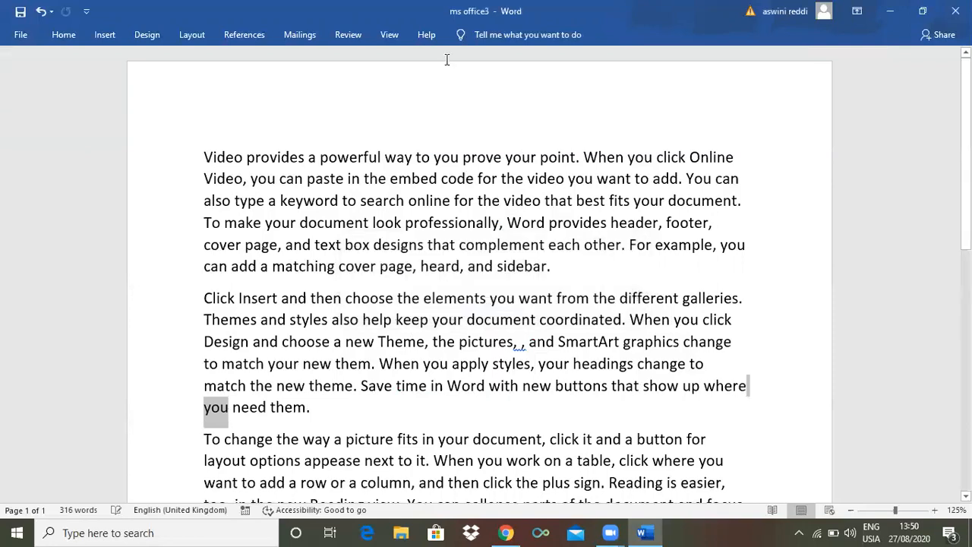
click(346, 35)
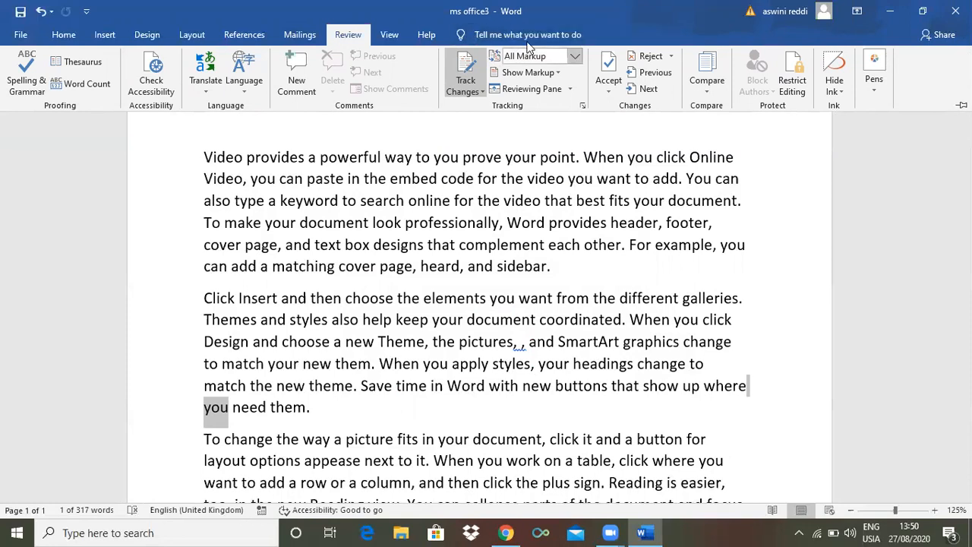
key(ctrl+F1)
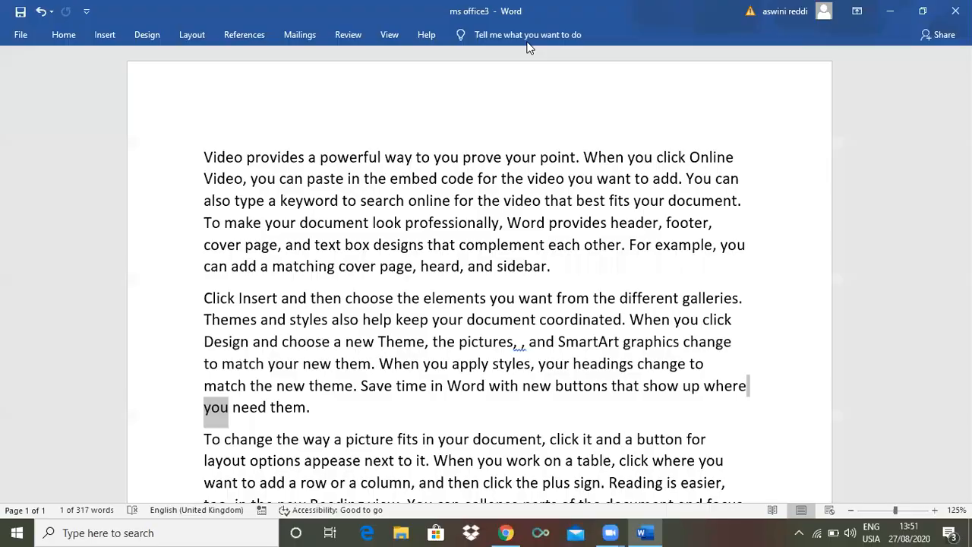
click(354, 35)
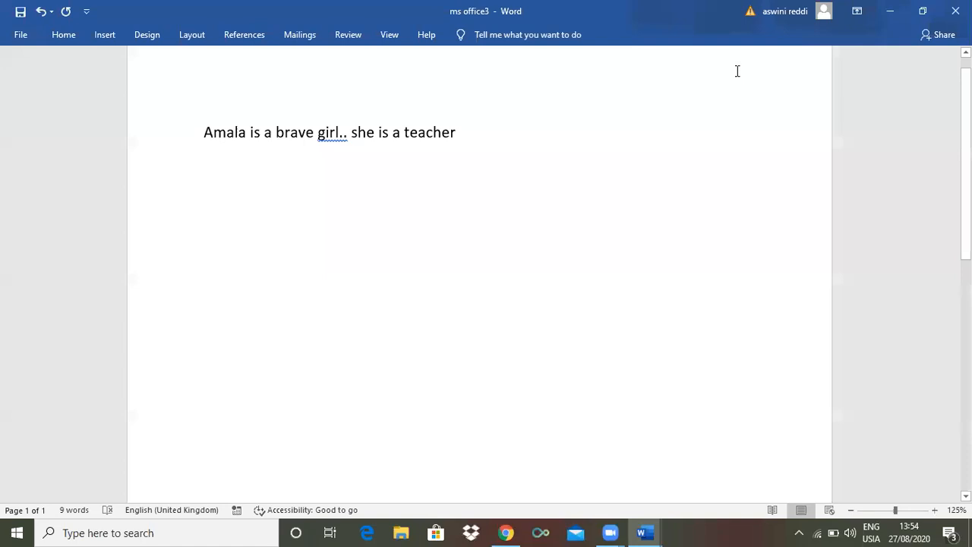
View the text of the open Amala document and return to the ms office3 document
click(345, 38)
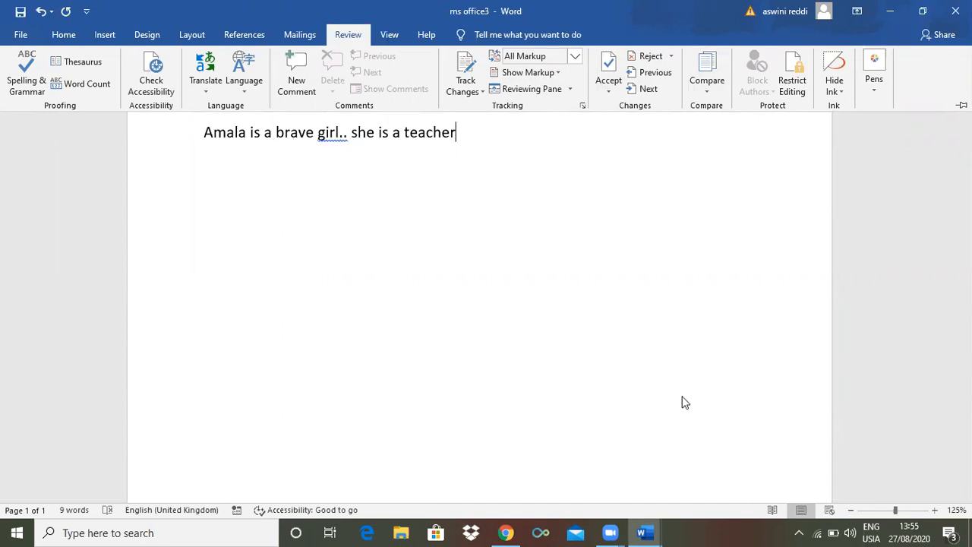
mouse_move(644, 531)
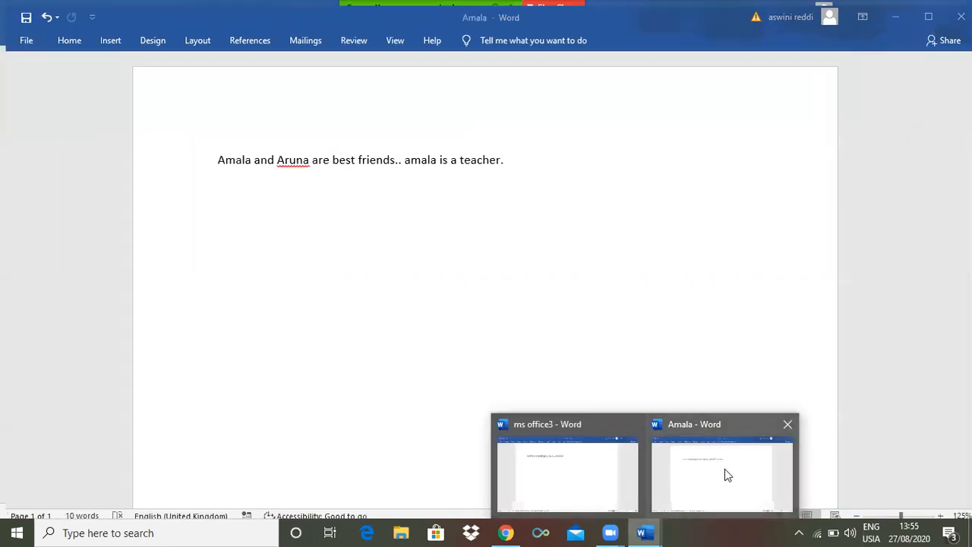
click(724, 468)
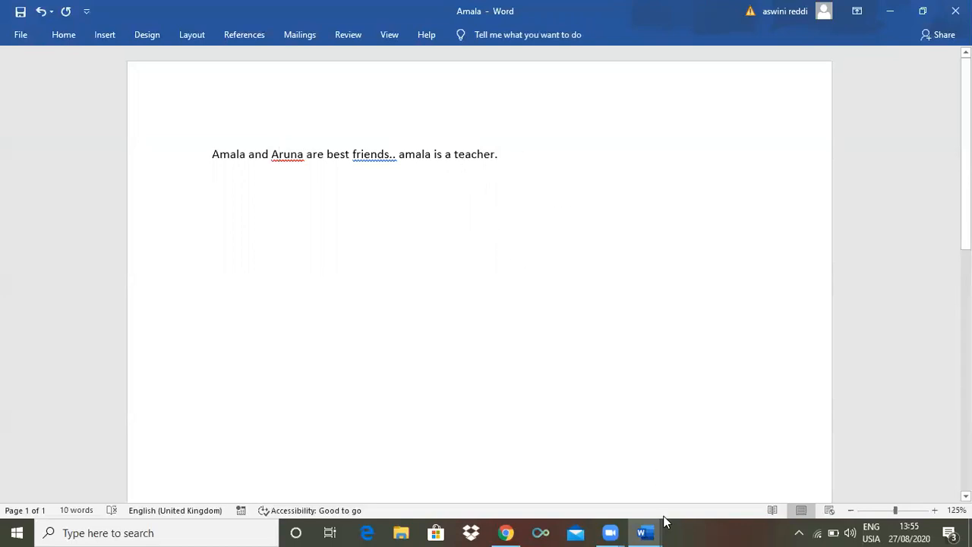
mouse_move(651, 529)
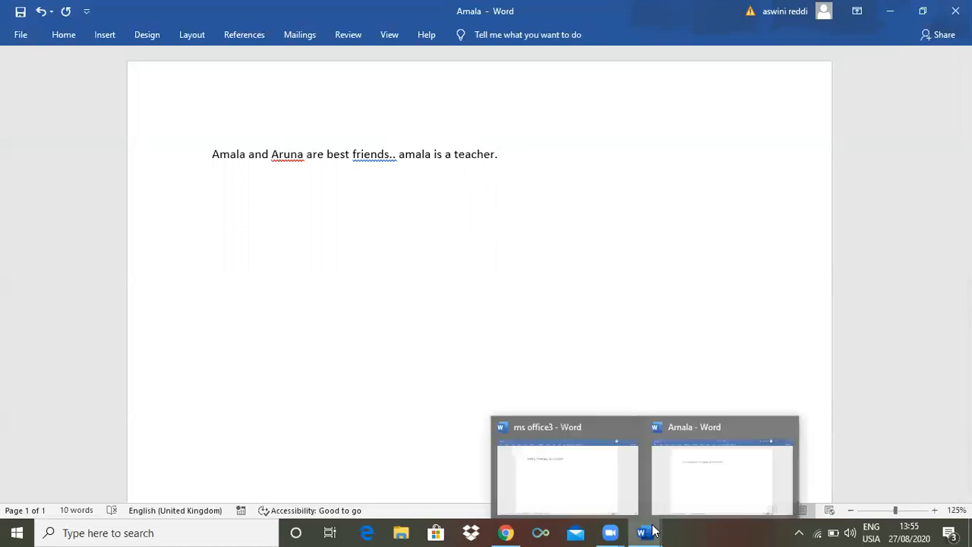
click(595, 448)
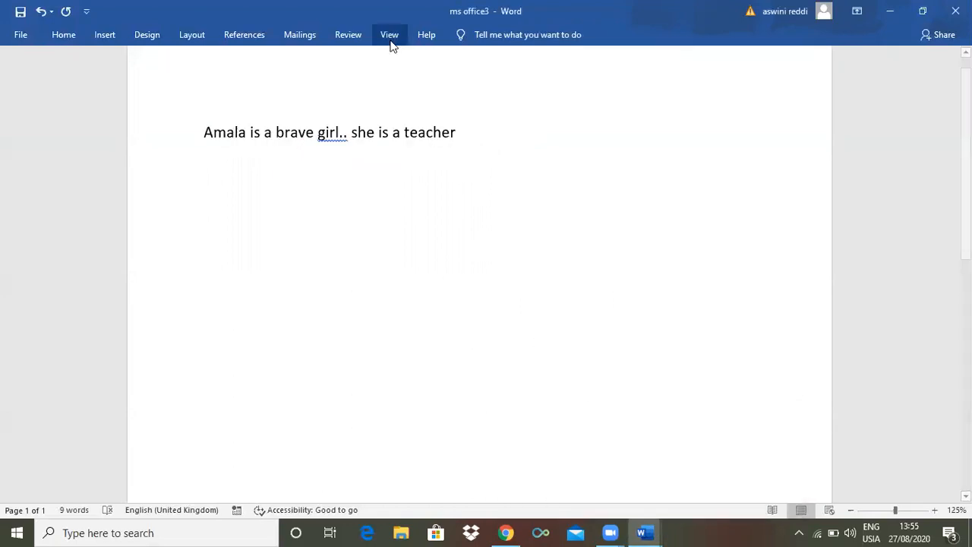
Start a comparison of two document versions with ms office3 as the original document
click(343, 34)
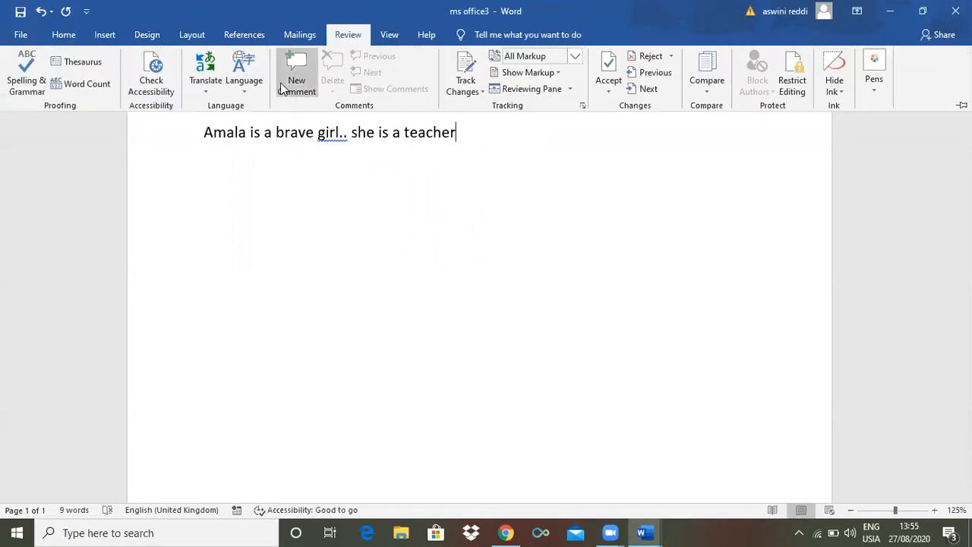
click(703, 89)
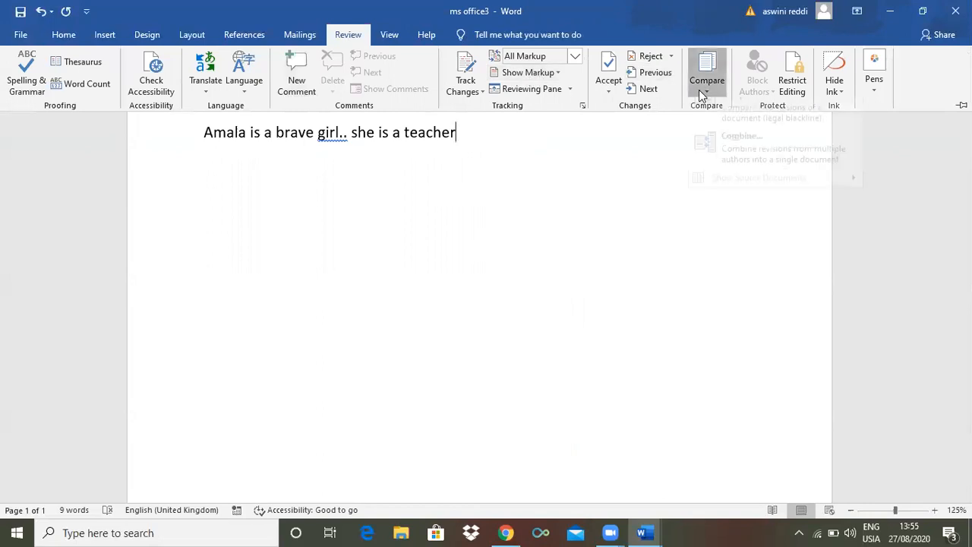
click(755, 124)
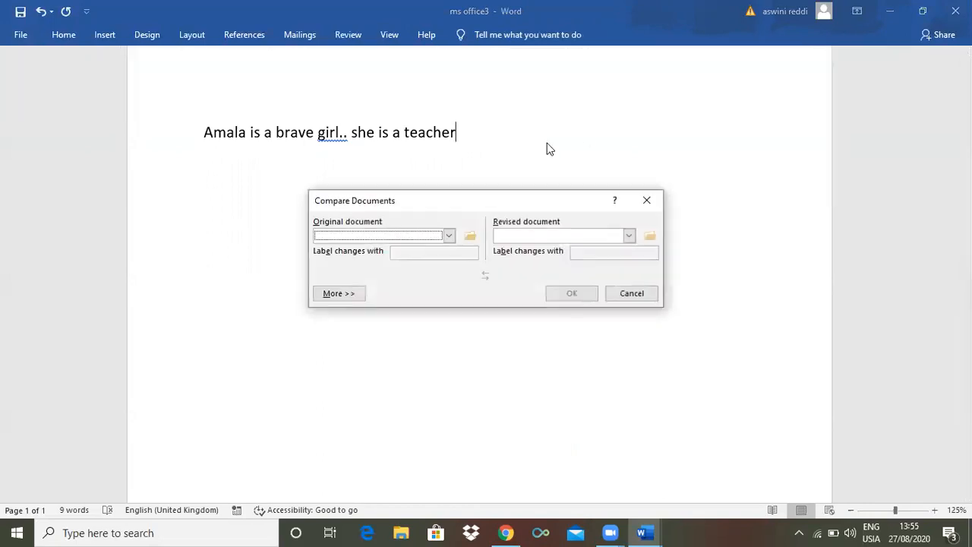
click(449, 236)
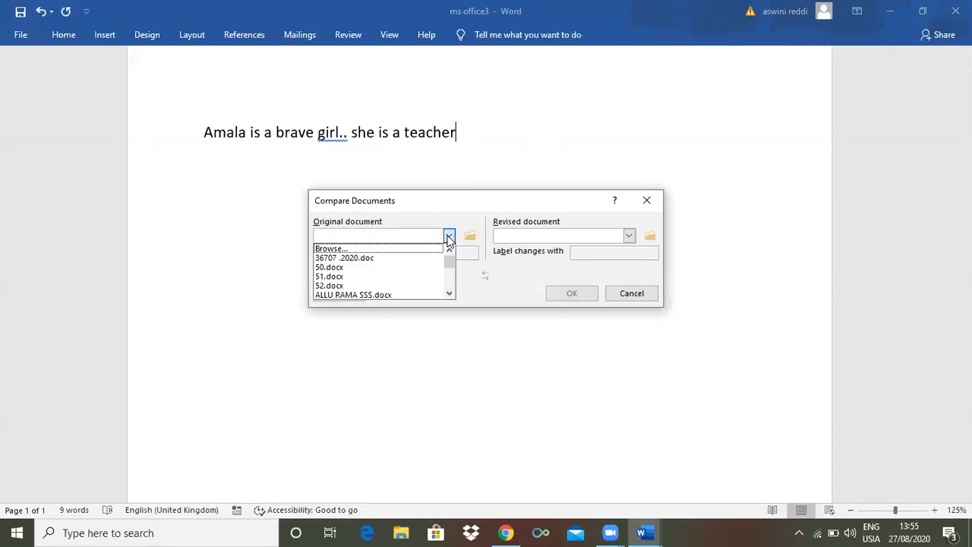
drag(449, 260, 449, 269)
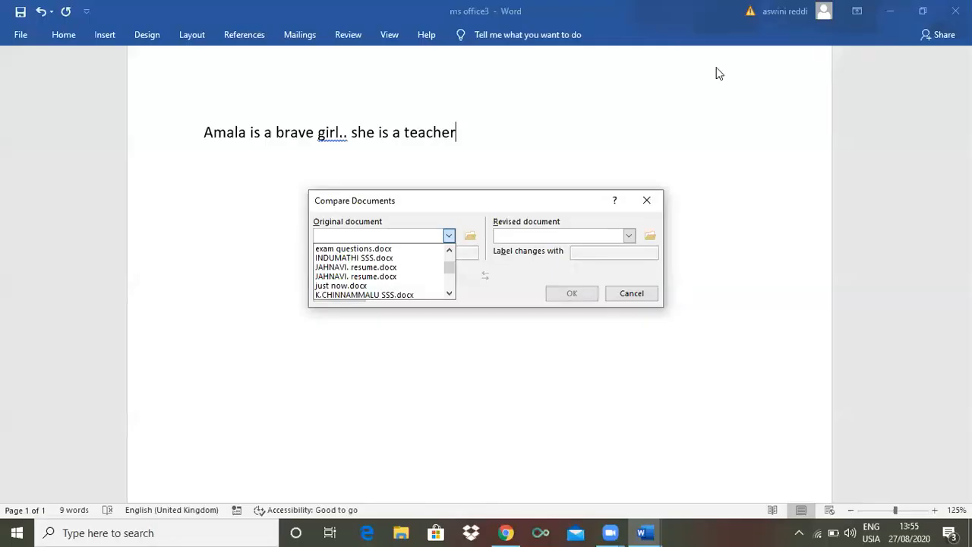
drag(452, 263, 449, 273)
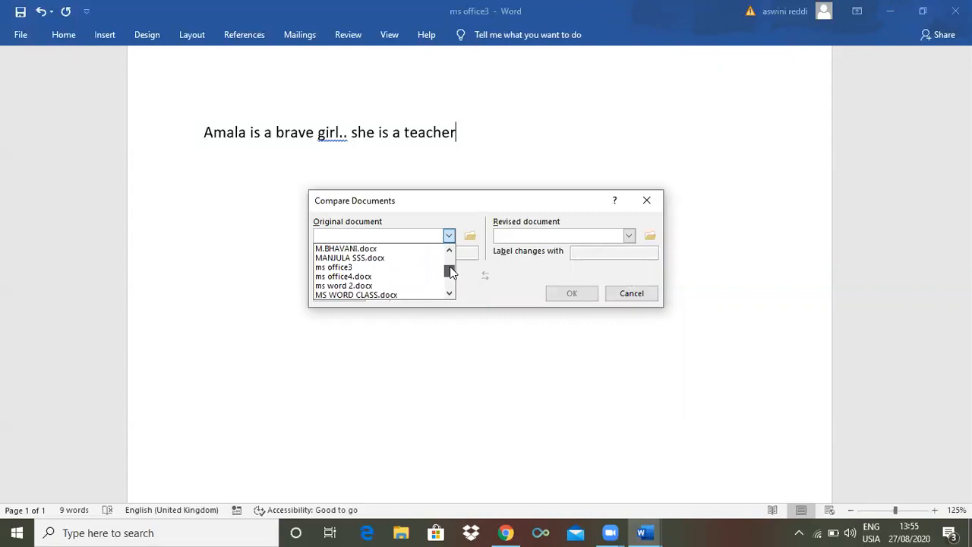
click(353, 267)
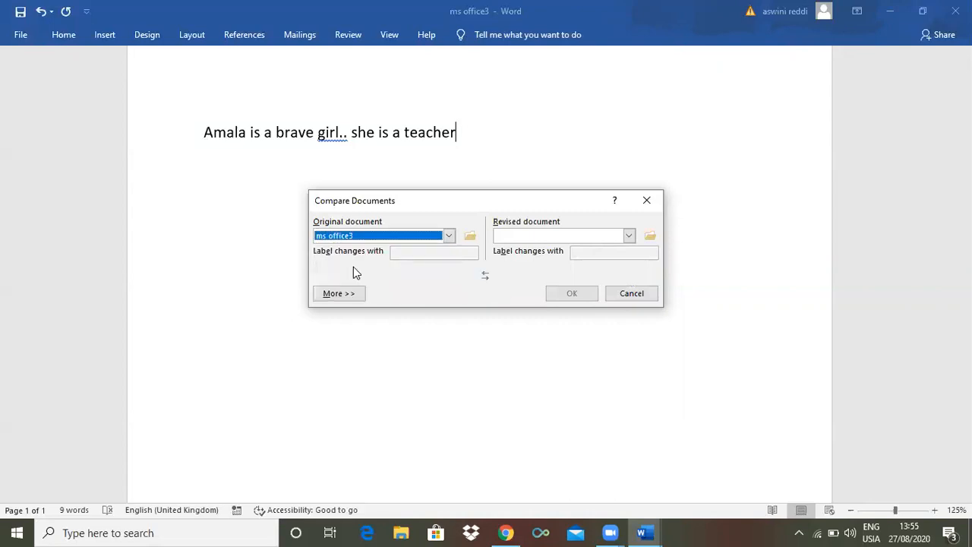
Choose Amala as the revised document and run the comparison
click(628, 236)
drag(630, 258, 630, 261)
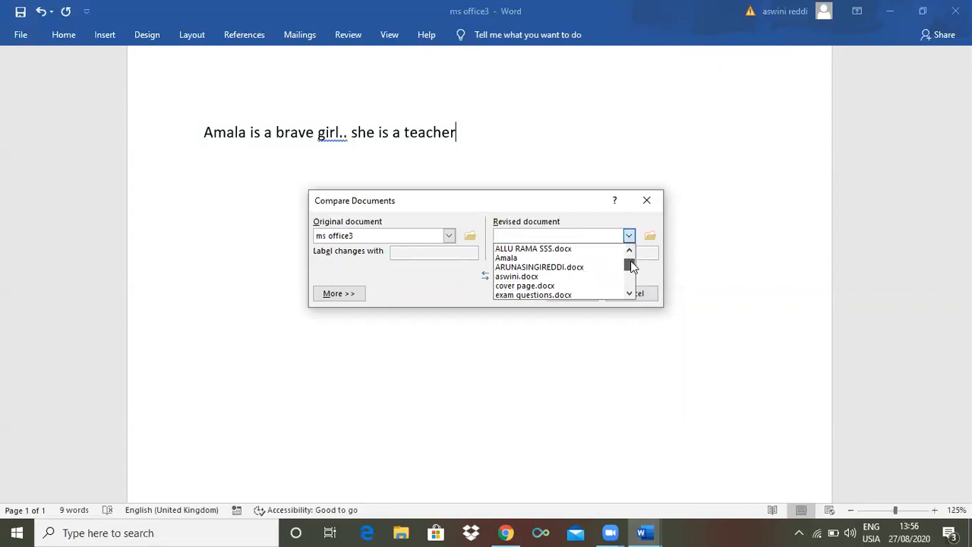
click(524, 258)
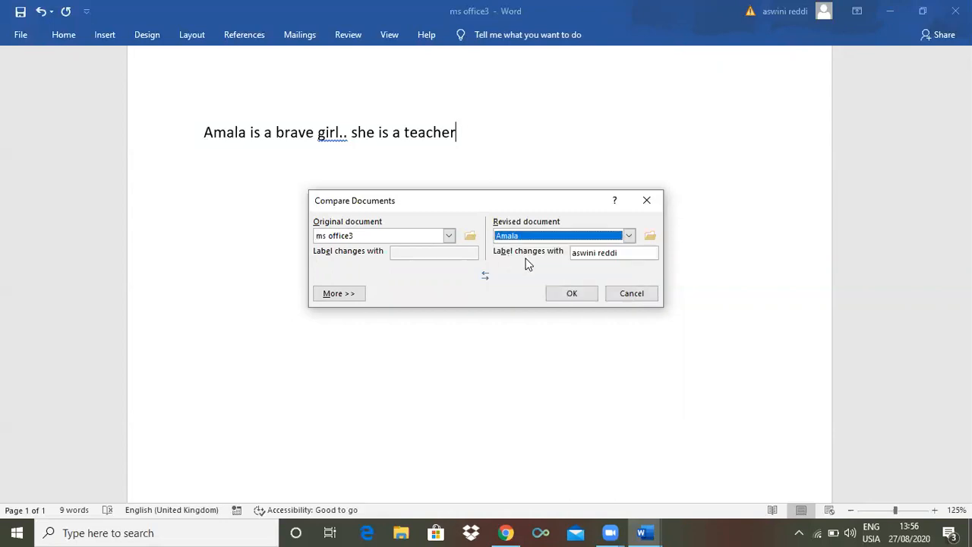
click(568, 292)
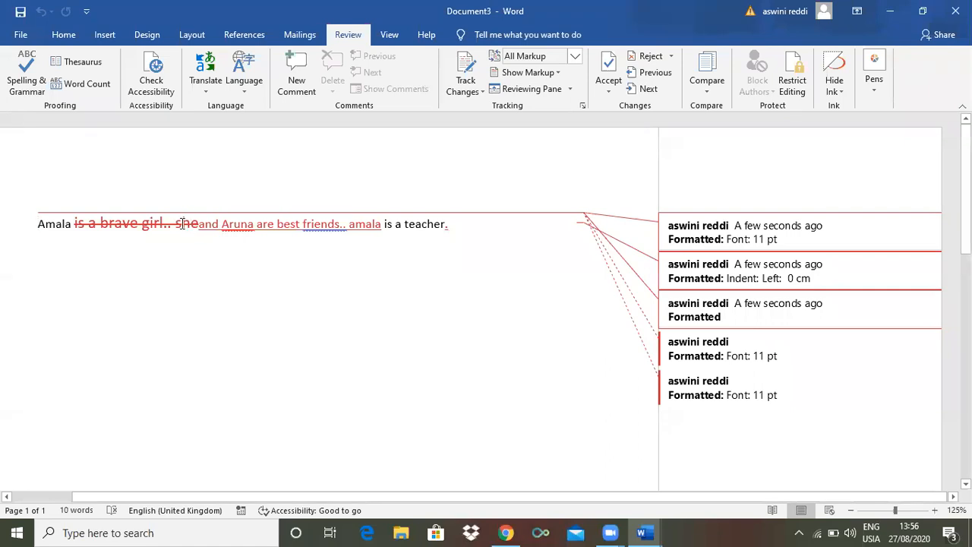
Examine the marked differences in the comparison document and preview the ms office3 and Amala source documents against it
mouse_move(183, 222)
mouse_move(296, 220)
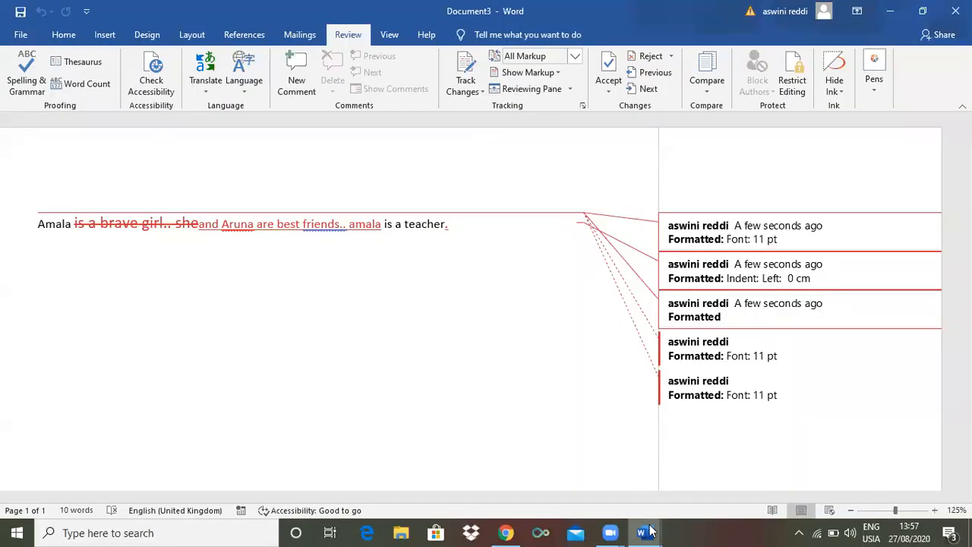
mouse_move(644, 531)
mouse_move(511, 489)
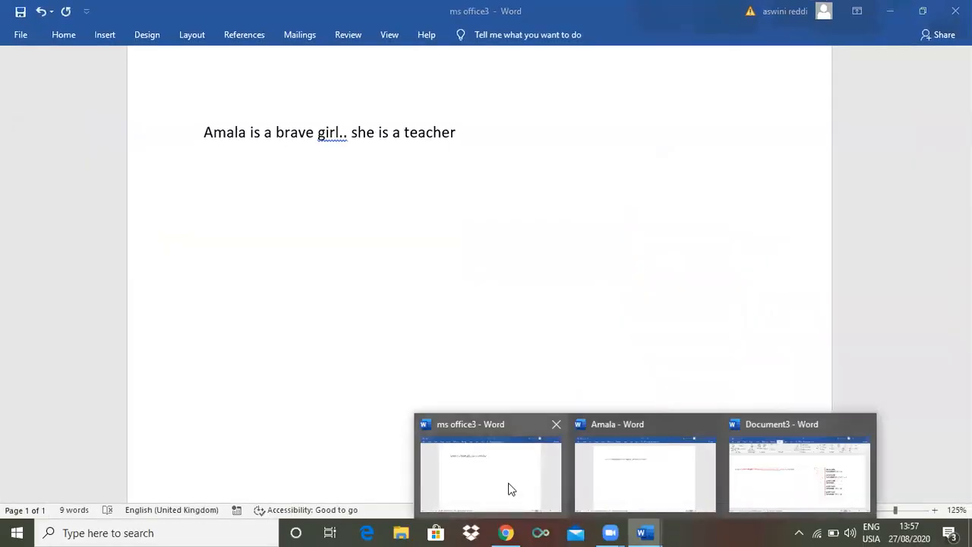
mouse_move(622, 486)
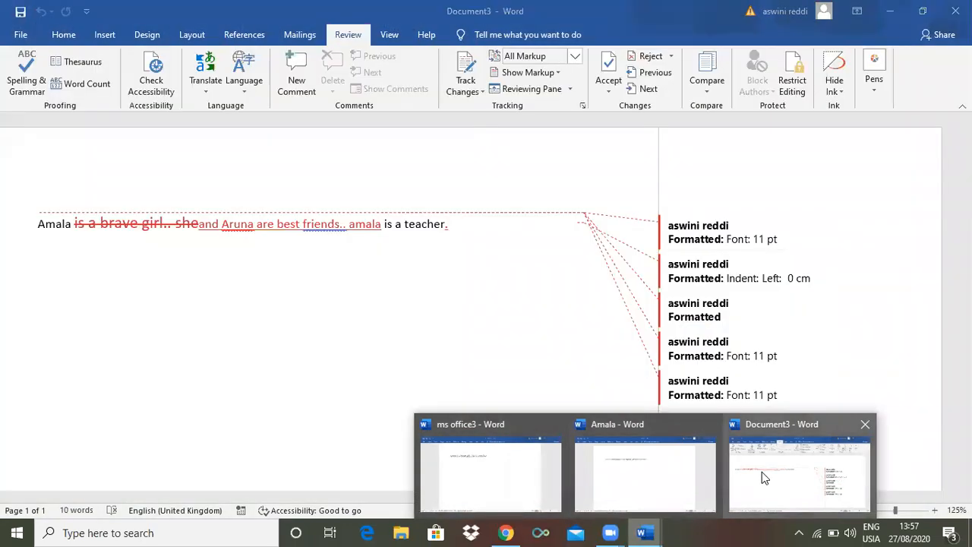
Close the comparison result document and return to the ms office3 document
click(762, 472)
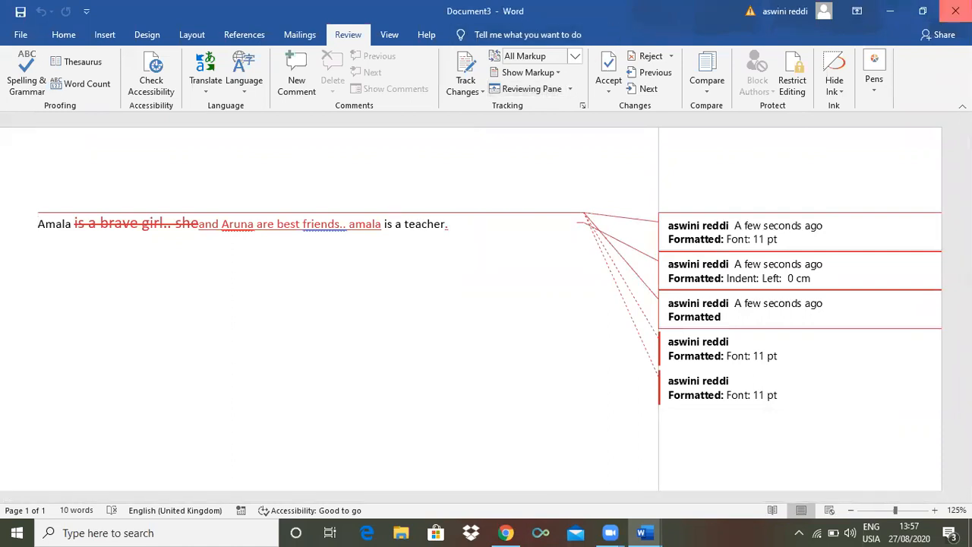
click(955, 10)
click(559, 353)
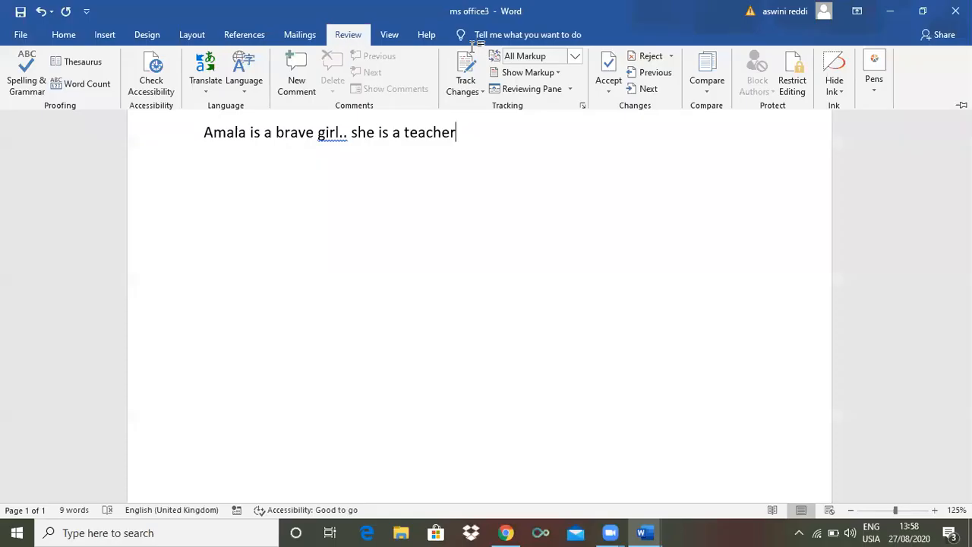
Add "which is going to be very important" after "teacher" at the end of the sentence
click(548, 126)
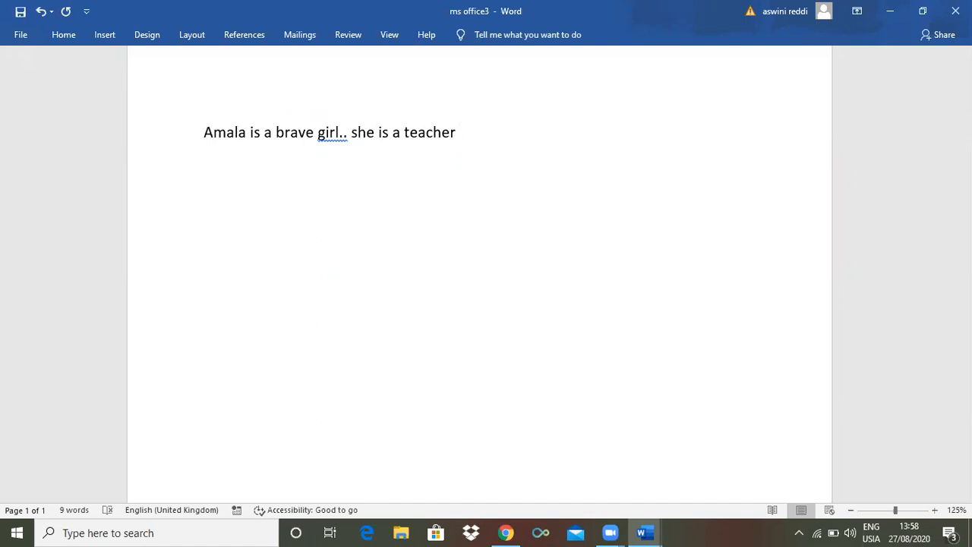
text(hw)
key(BackSpace)
key(BackSpace)
text(which i)
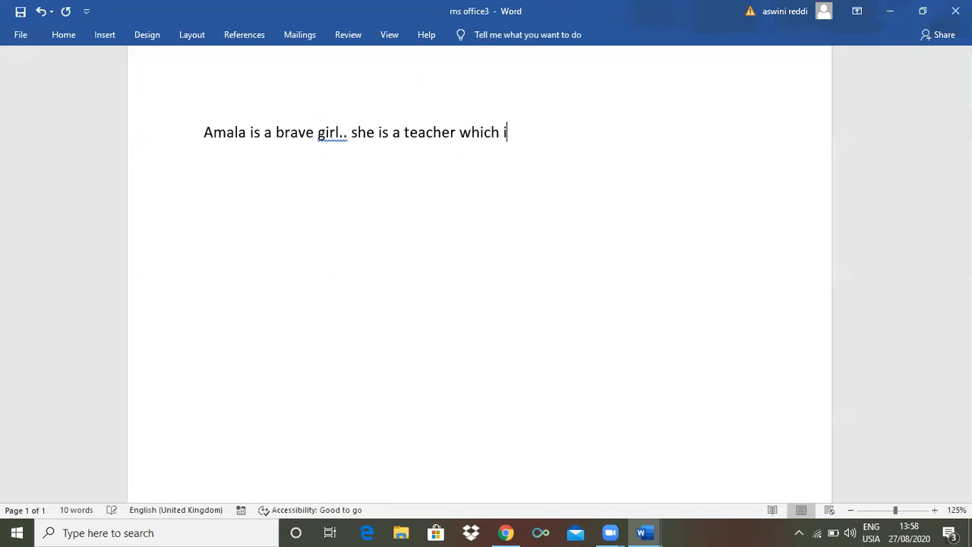
text(s going to b)
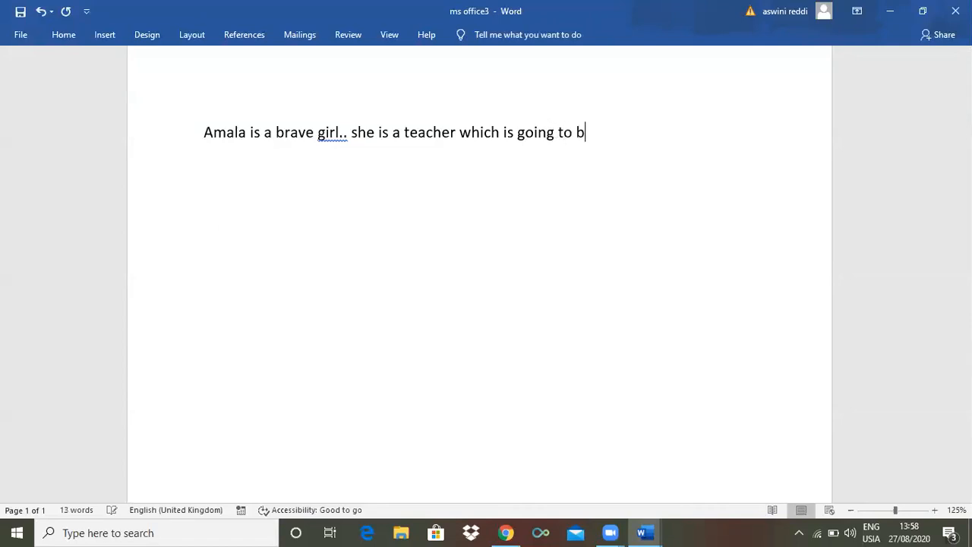
text(e very import)
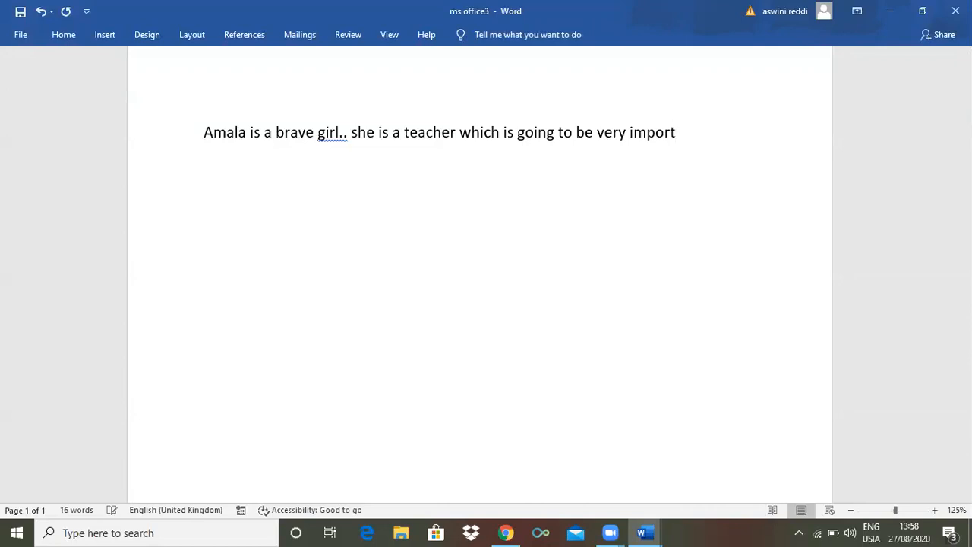
text(an)
text(t)
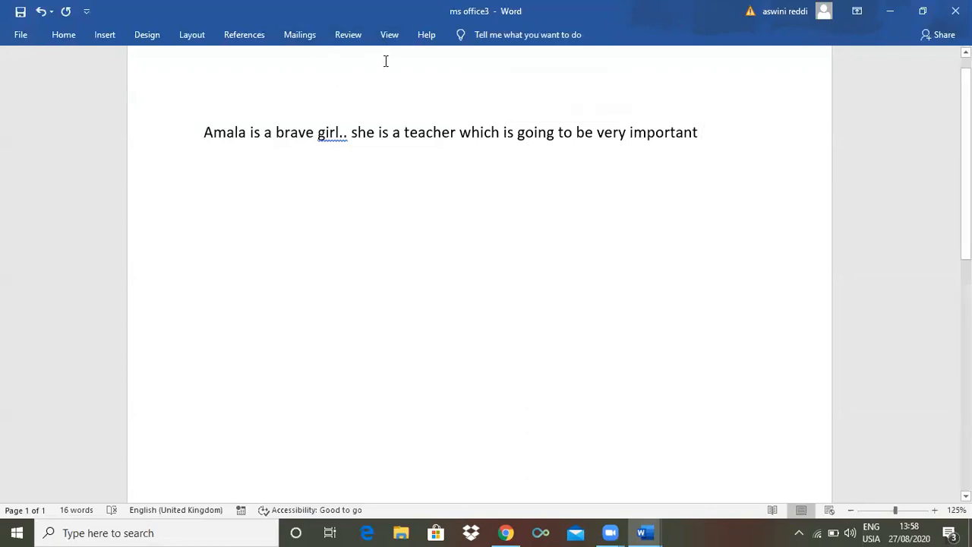
Set up editing restrictions that limit formatting to a selection of styles and allow No changes (Read only), with Everyone as an exception
click(356, 37)
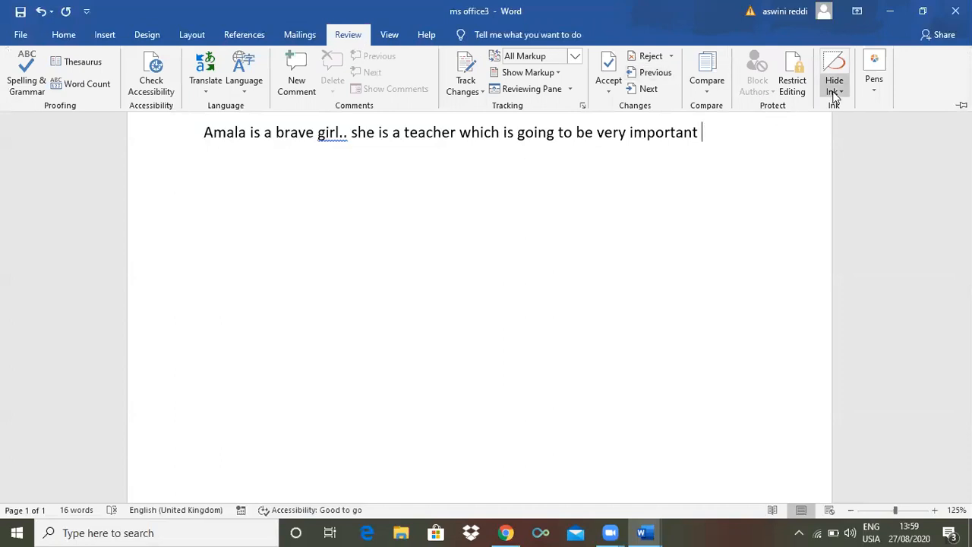
click(797, 88)
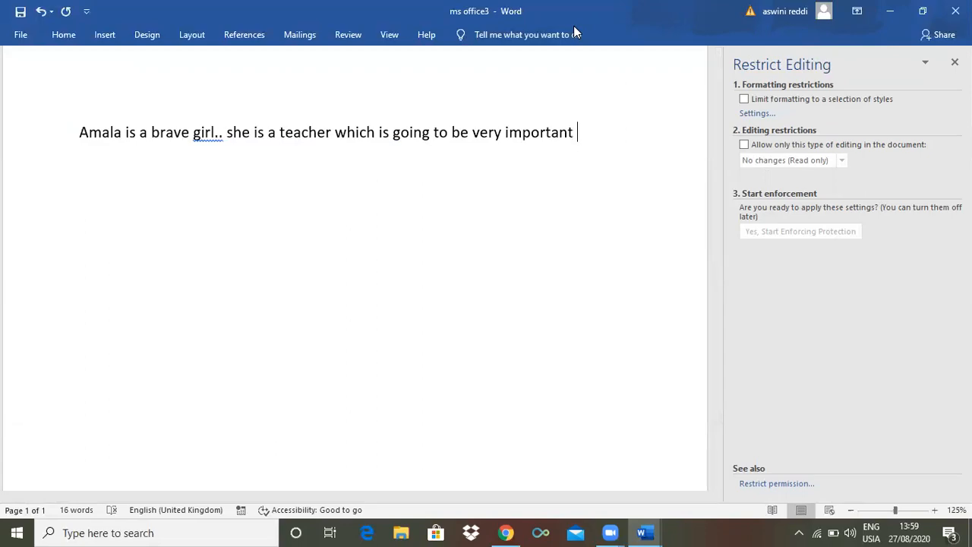
click(744, 100)
click(744, 145)
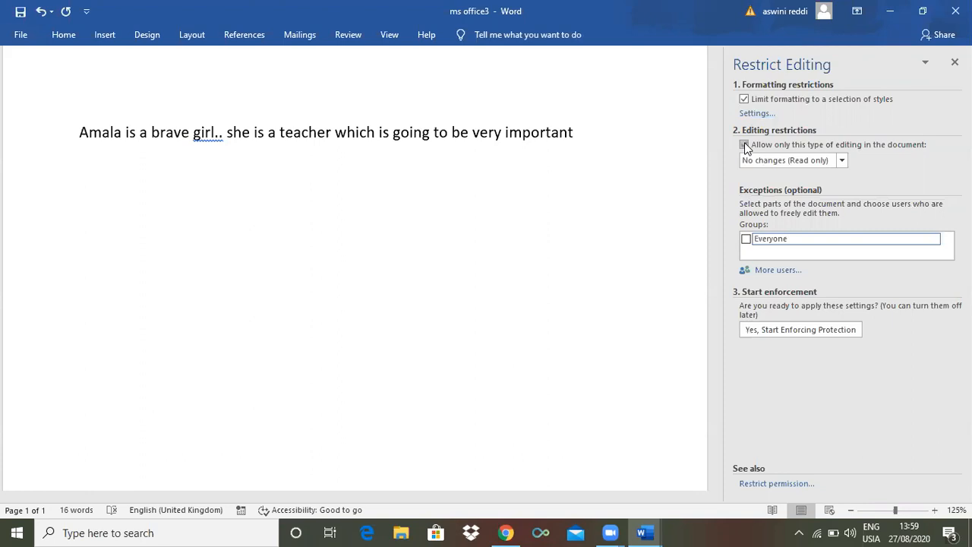
click(746, 239)
Start enforcing the document protection, entering the new protection password and its confirmation
click(801, 330)
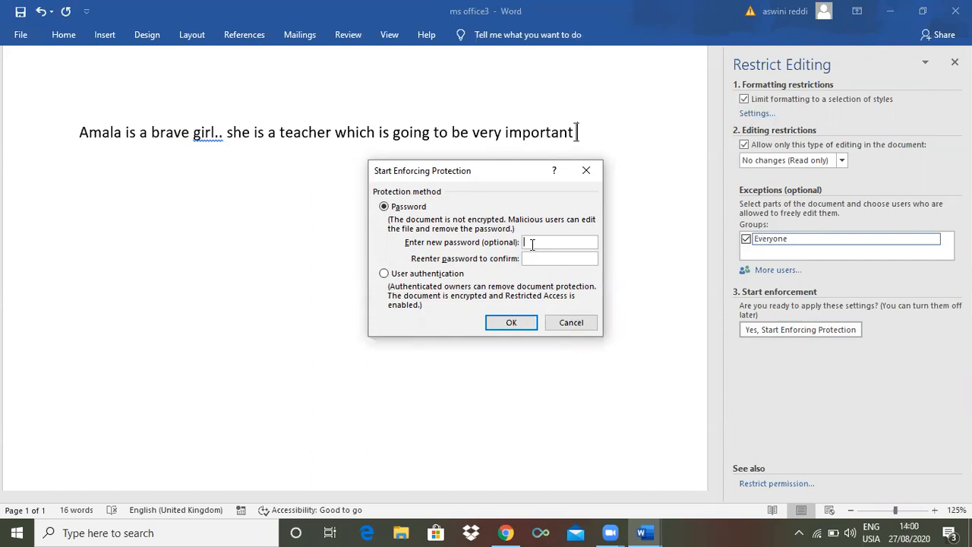
text(123)
key(Tab)
text(123)
click(510, 325)
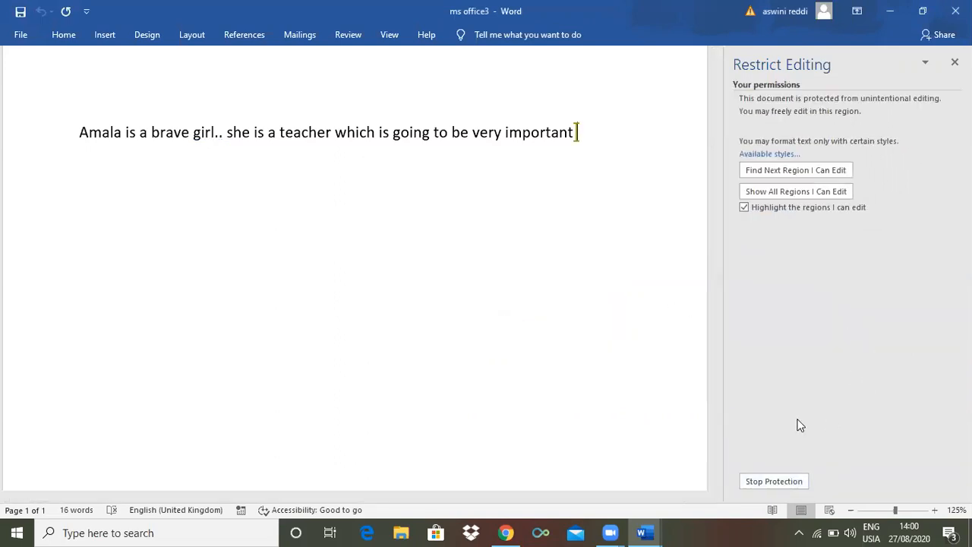
Test editing in the permitted region after "important" by entering "bvh" and deleting it again
click(580, 132)
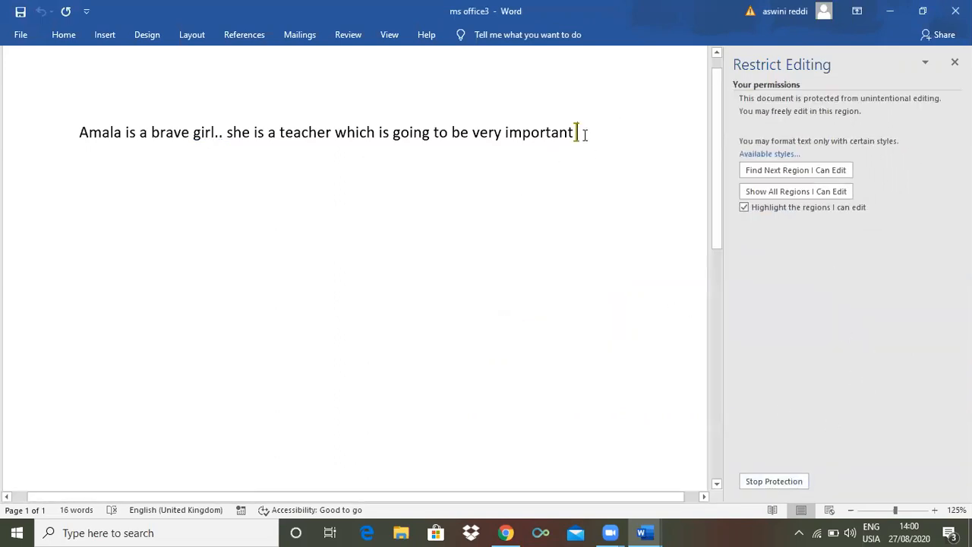
text(bvh)
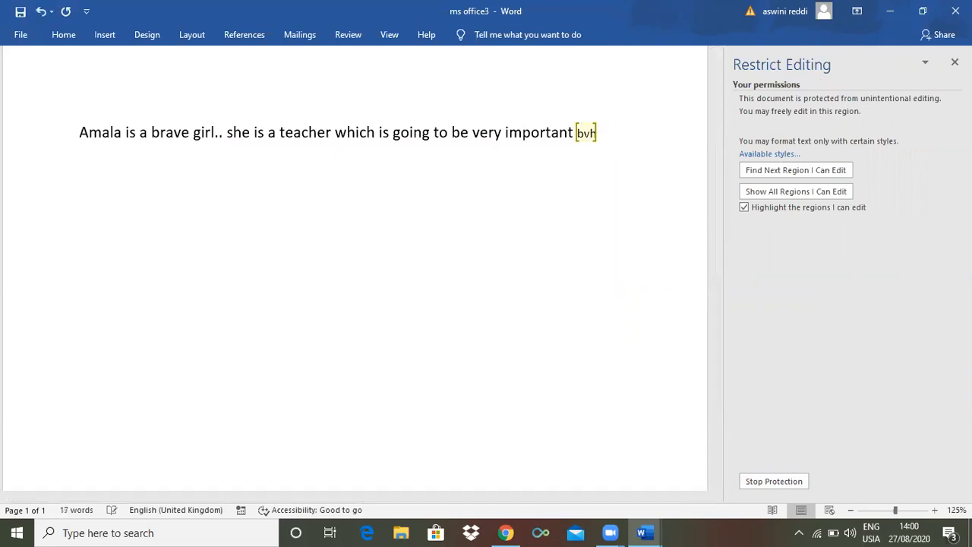
key(BackSpace)
key(BackSpace)
key(BackSpace)
Turn off highlighting of the editable regions, try adding and deleting text after "important", and select "very important"
click(744, 206)
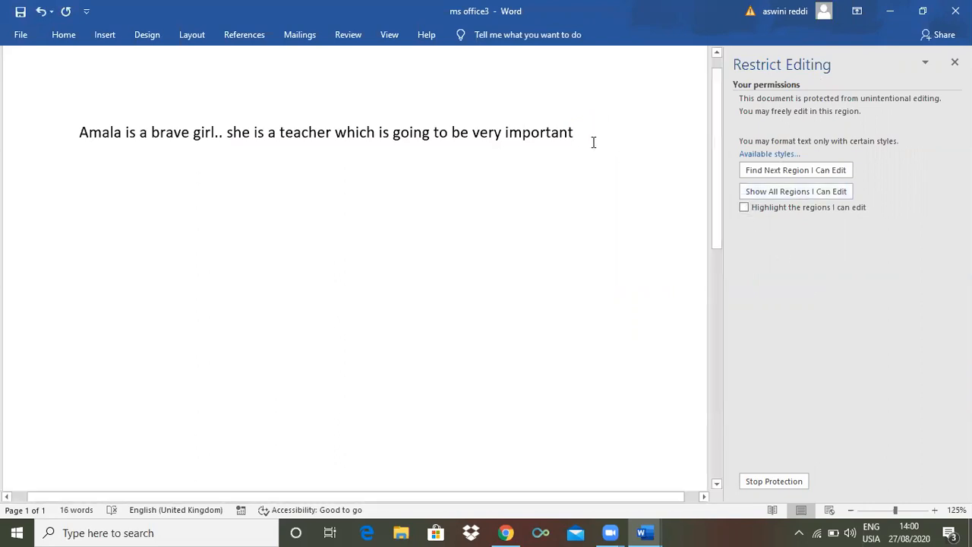
text(ss)
key(BackSpace)
key(BackSpace)
key(BackSpace)
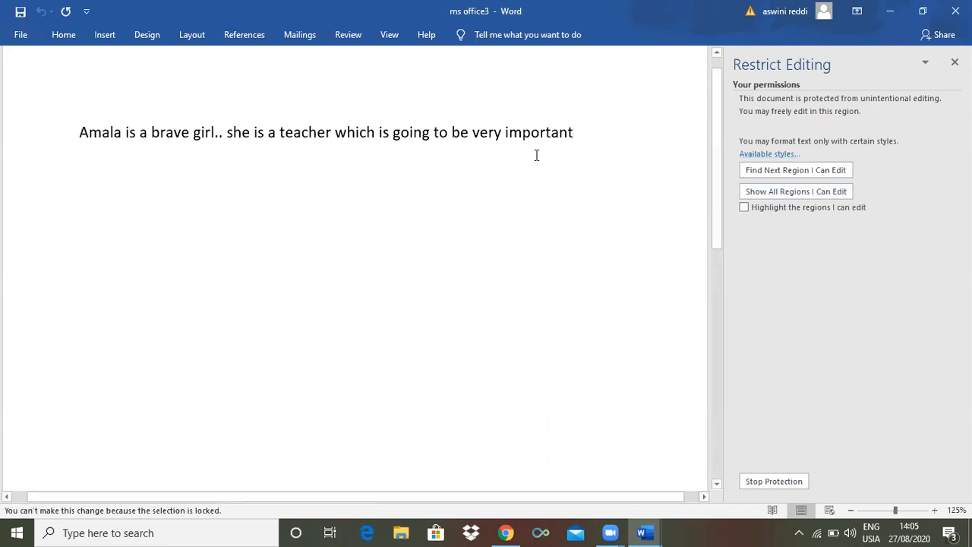
drag(577, 131, 499, 136)
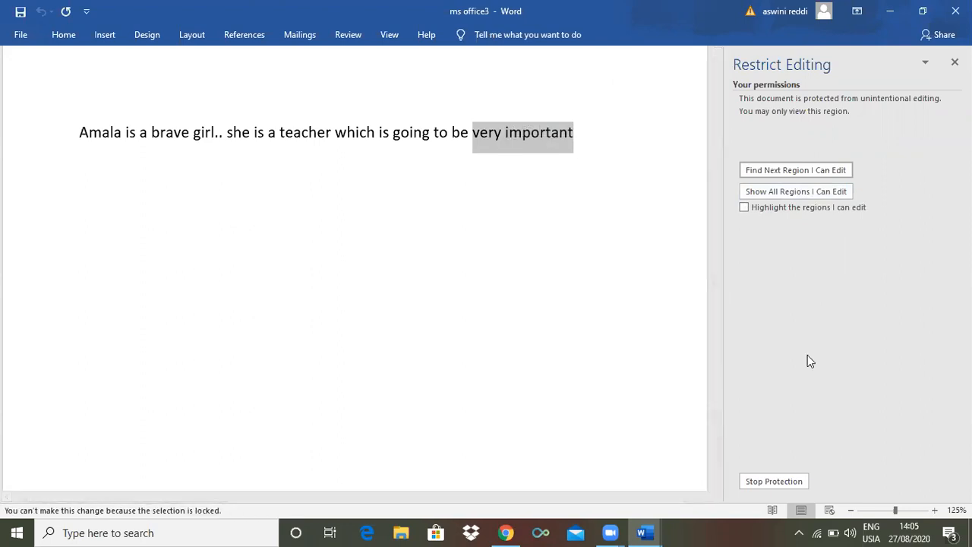
Stop the document protection by entering the protection password
click(767, 482)
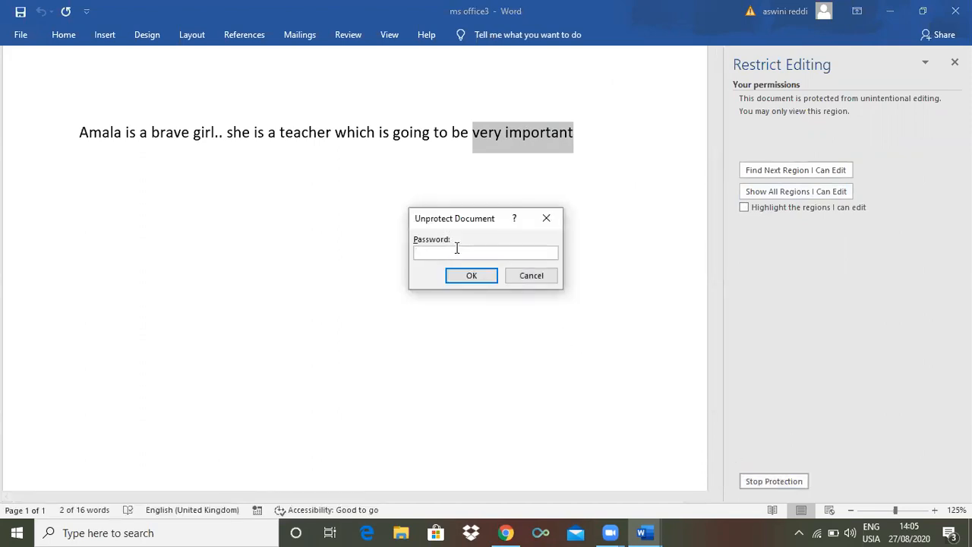
text(12)
click(471, 275)
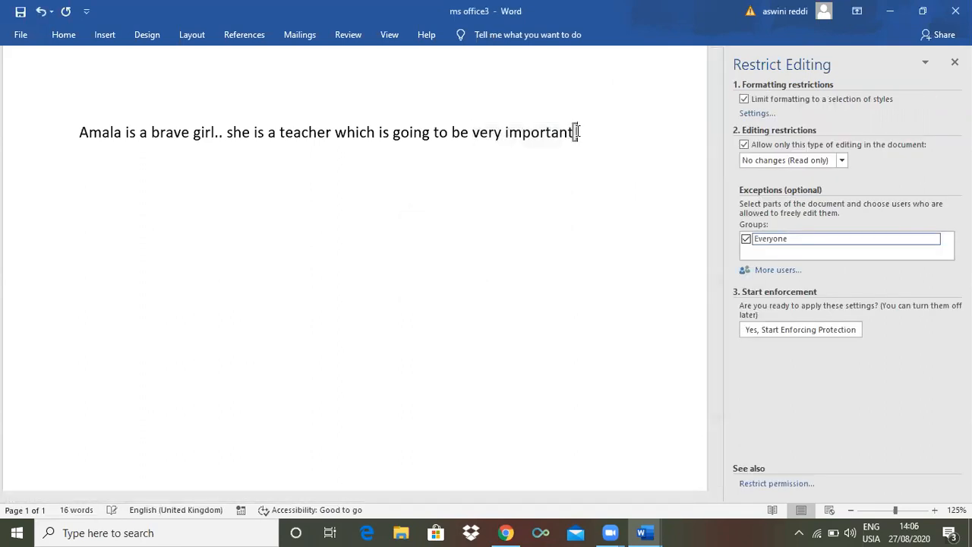
Test editing the unprotected sentence by adding a few characters at its end and deleting them
key(BackSpace)
text(t hfyg)
key(BackSpace)
key(BackSpace)
key(BackSpace)
key(BackSpace)
key(BackSpace)
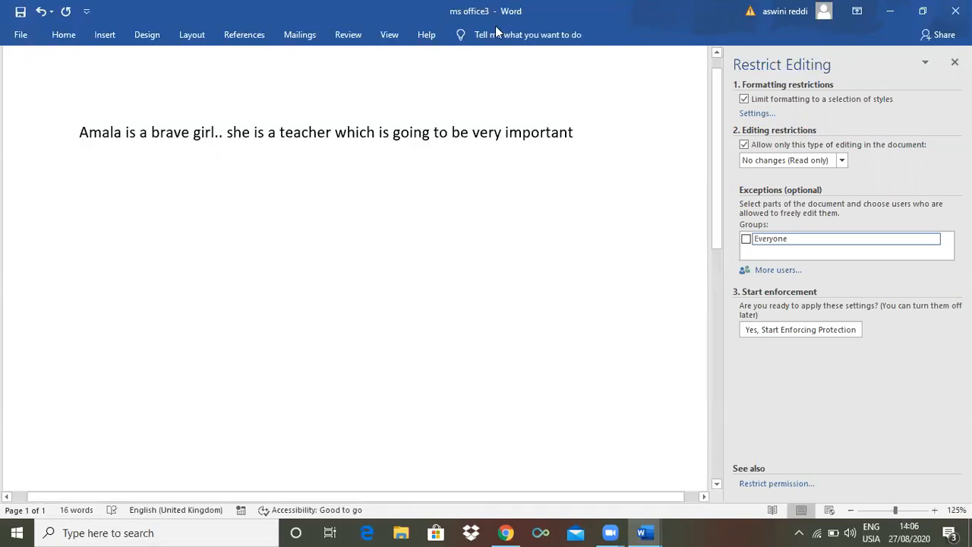
Close the Restrict Editing settings and bring the review tools back into view
click(952, 61)
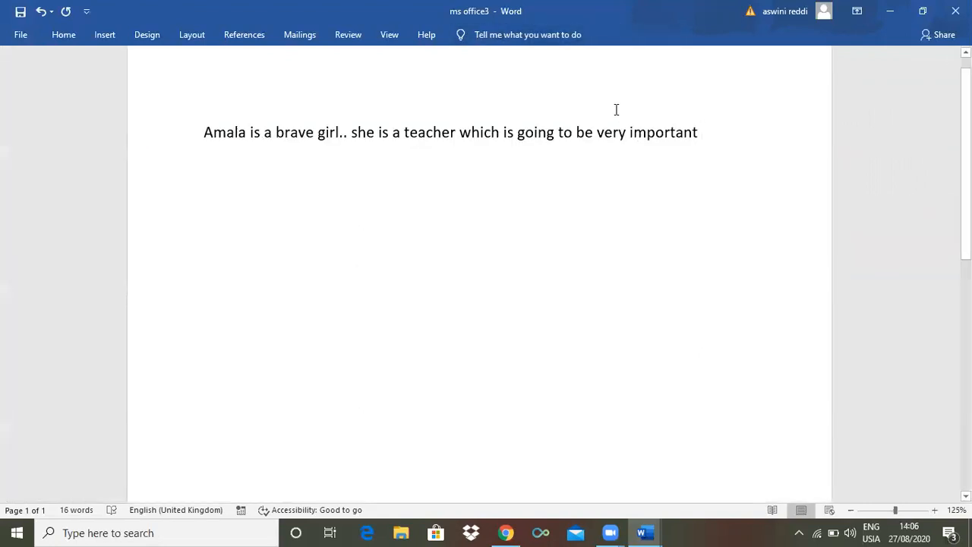
click(357, 36)
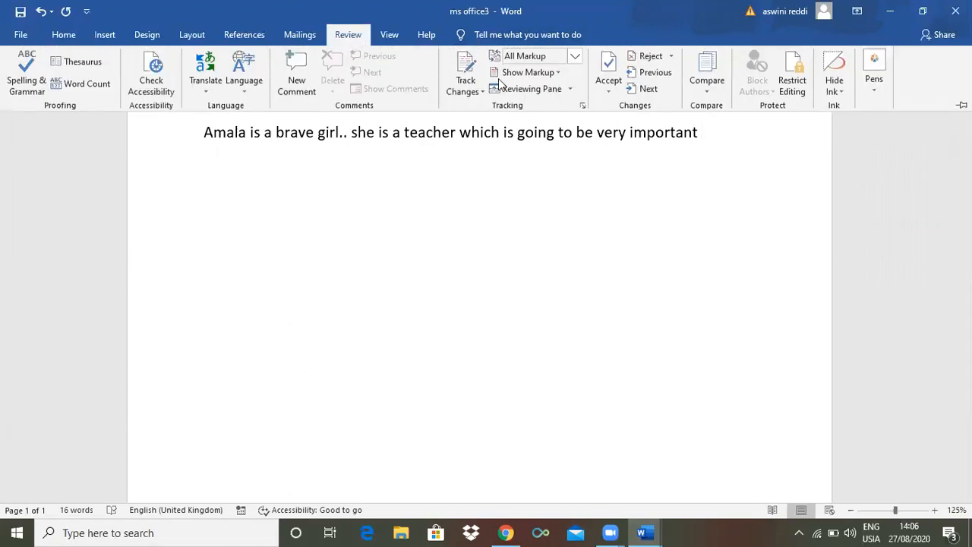